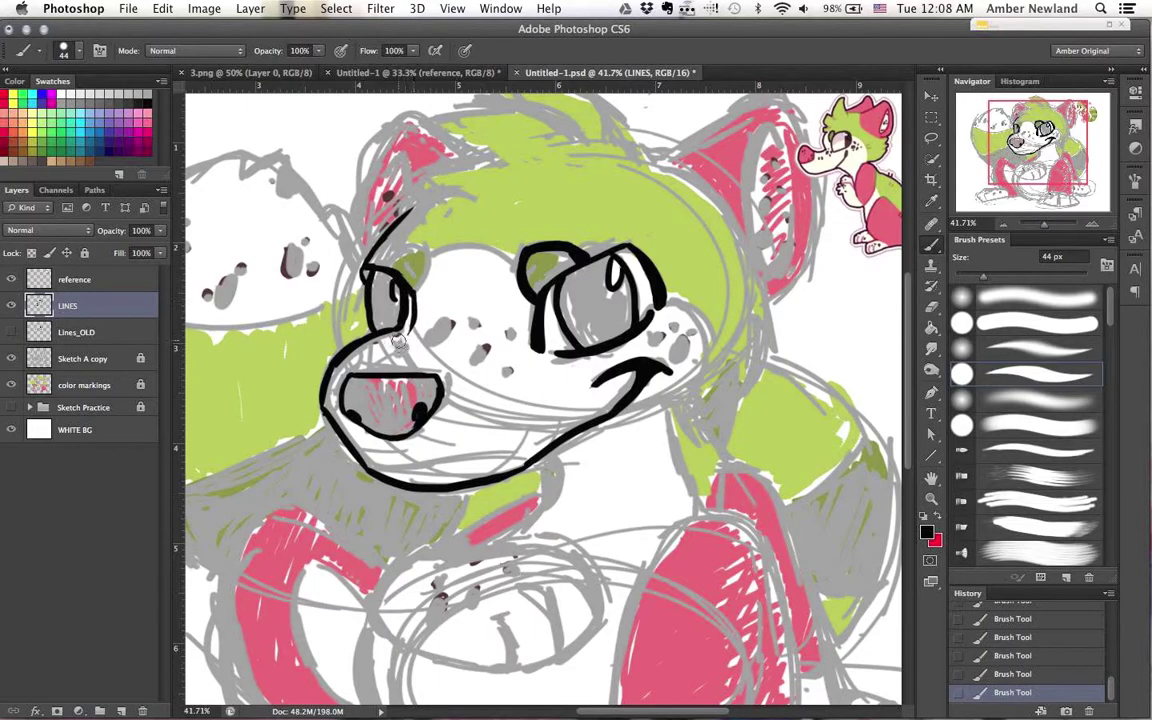
# Step: Ink the outline of the far brow marking and the curved forehead line joining both brows on the LINES layer
pyautogui.moveTo(414, 286)
pyautogui.mouseDown()
pyautogui.moveTo(406, 330)
pyautogui.moveTo(409, 288)
pyautogui.mouseUp()
pyautogui.press('b')
pyautogui.moveTo(373, 264)
pyautogui.mouseDown()
pyautogui.moveTo(423, 251)
pyautogui.moveTo(346, 242)
pyautogui.mouseUp()
pyautogui.moveTo(396, 289); pyautogui.dragTo(394, 298)
pyautogui.moveTo(427, 252); pyautogui.dragTo(523, 270)
pyautogui.press('super+z')
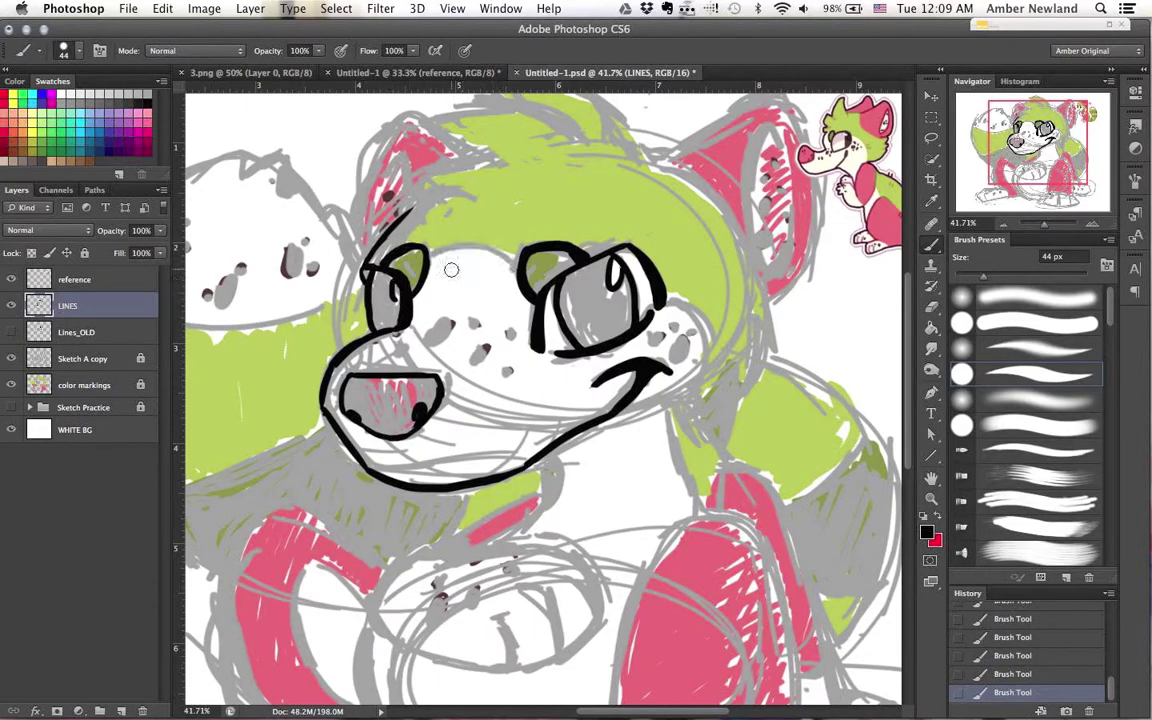
pyautogui.moveTo(427, 252)
pyautogui.mouseDown()
pyautogui.moveTo(517, 308)
pyautogui.moveTo(524, 263)
pyautogui.mouseUp()
pyautogui.press('e')
pyautogui.press('b')
# Step: Ink the rounded cheek contour from beside the near eye around to the corner of the smile
pyautogui.scroll(-3, 609, 197)
pyautogui.hscroll(2, 609, 197)
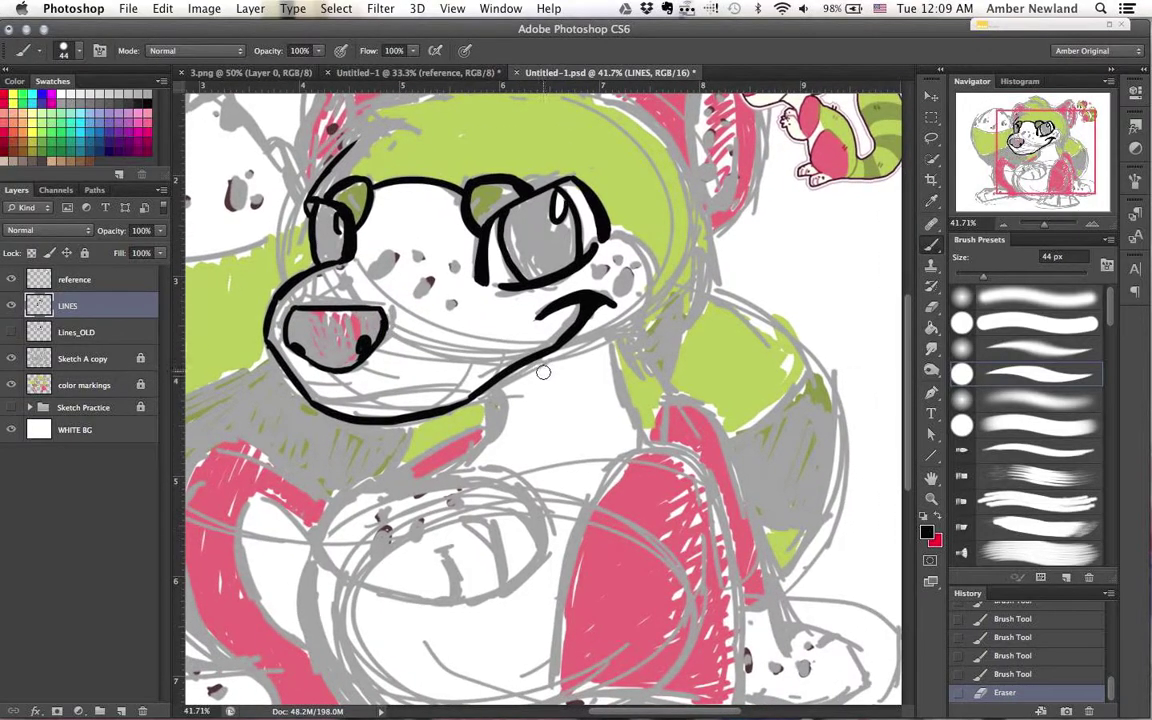
pyautogui.moveTo(600, 233)
pyautogui.mouseDown()
pyautogui.moveTo(604, 336)
pyautogui.moveTo(615, 337)
pyautogui.moveTo(592, 344)
pyautogui.mouseUp()
pyautogui.press('e')
pyautogui.press('b')
pyautogui.moveTo(650, 301); pyautogui.dragTo(590, 340)
pyautogui.moveTo(649, 305); pyautogui.dragTo(616, 333)
pyautogui.moveTo(622, 331); pyautogui.dragTo(594, 339)
# Step: Ink the front and back lines of the neck below the jaw
pyautogui.scroll(-2, 717, 265)
pyautogui.hscroll(-1, 717, 265)
pyautogui.moveTo(505, 343); pyautogui.dragTo(508, 403)
pyautogui.moveTo(632, 293); pyautogui.dragTo(656, 412)
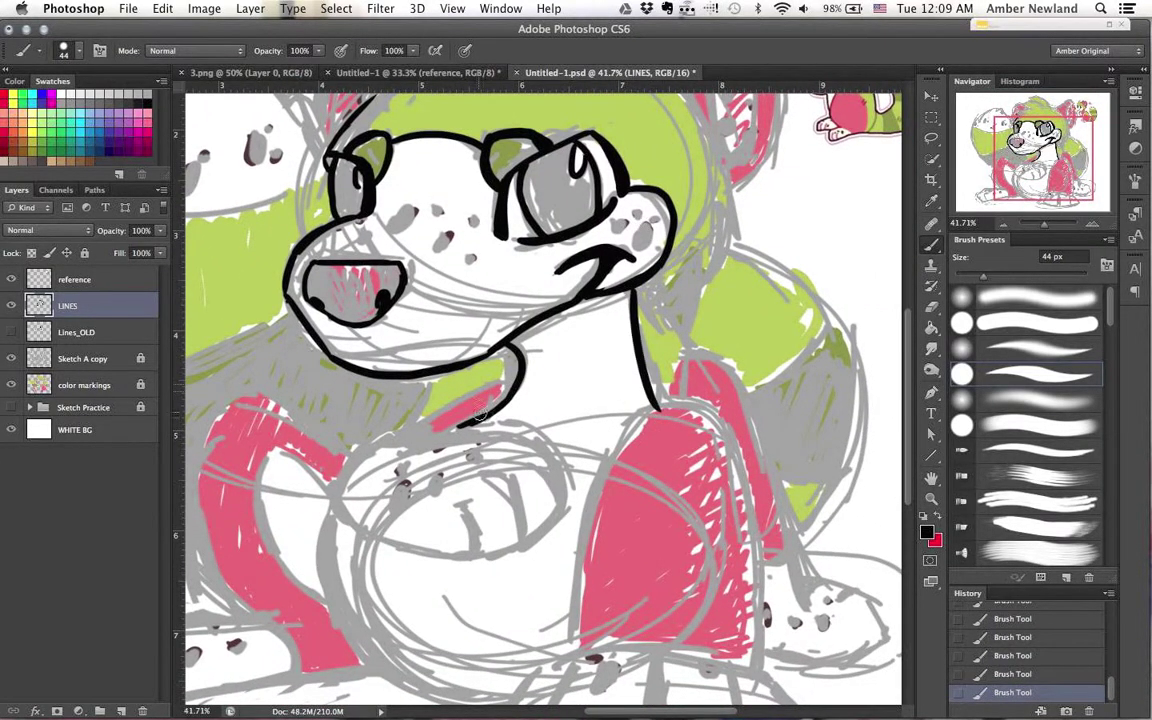
# Step: Ink the raised arm from the chest marking down to the wrist and clean up the stroke ends
pyautogui.moveTo(397, 452); pyautogui.dragTo(480, 427)
pyautogui.moveTo(332, 489); pyautogui.dragTo(341, 517)
pyautogui.moveTo(333, 489); pyautogui.dragTo(396, 429)
pyautogui.moveTo(376, 444); pyautogui.dragTo(491, 380)
pyautogui.press('e')
# Step: Ink the lower edge of the raised paw from the wrist around to the fingertips
pyautogui.scroll(-3, 403, 424)
pyautogui.hscroll(1, 403, 424)
pyautogui.press('b')
pyautogui.moveTo(320, 424)
pyautogui.mouseDown()
pyautogui.moveTo(338, 452)
pyautogui.moveTo(388, 462)
pyautogui.mouseUp()
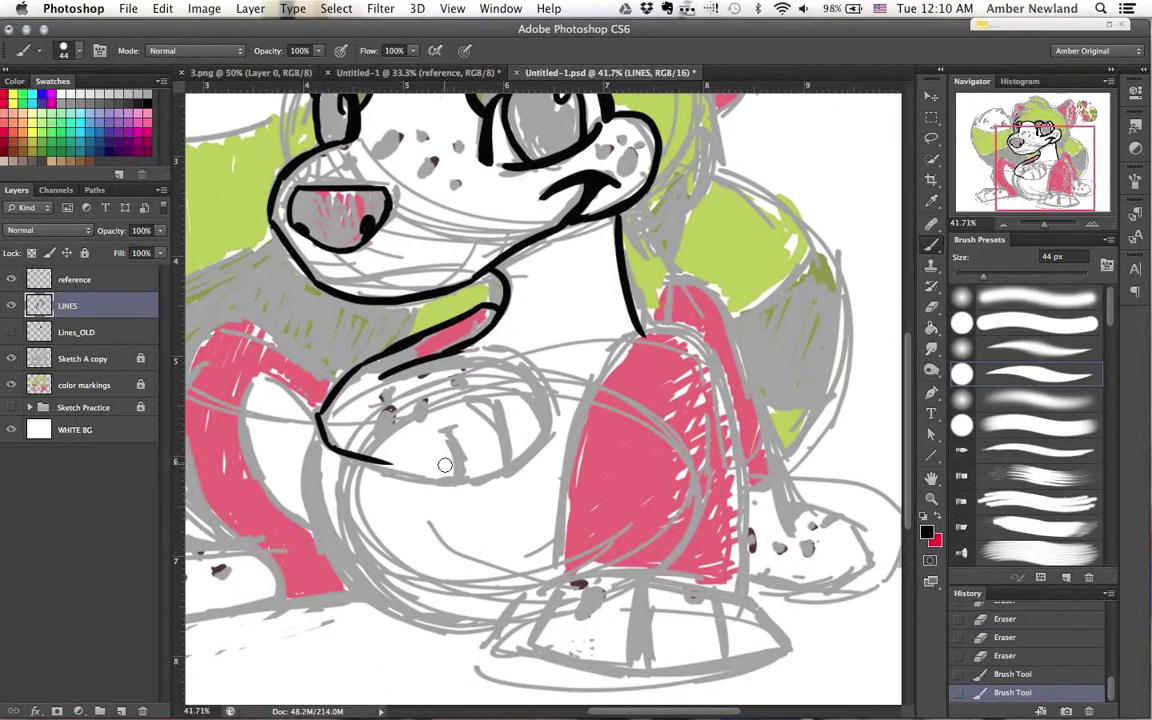
pyautogui.hotkey('ctrl', 'z')
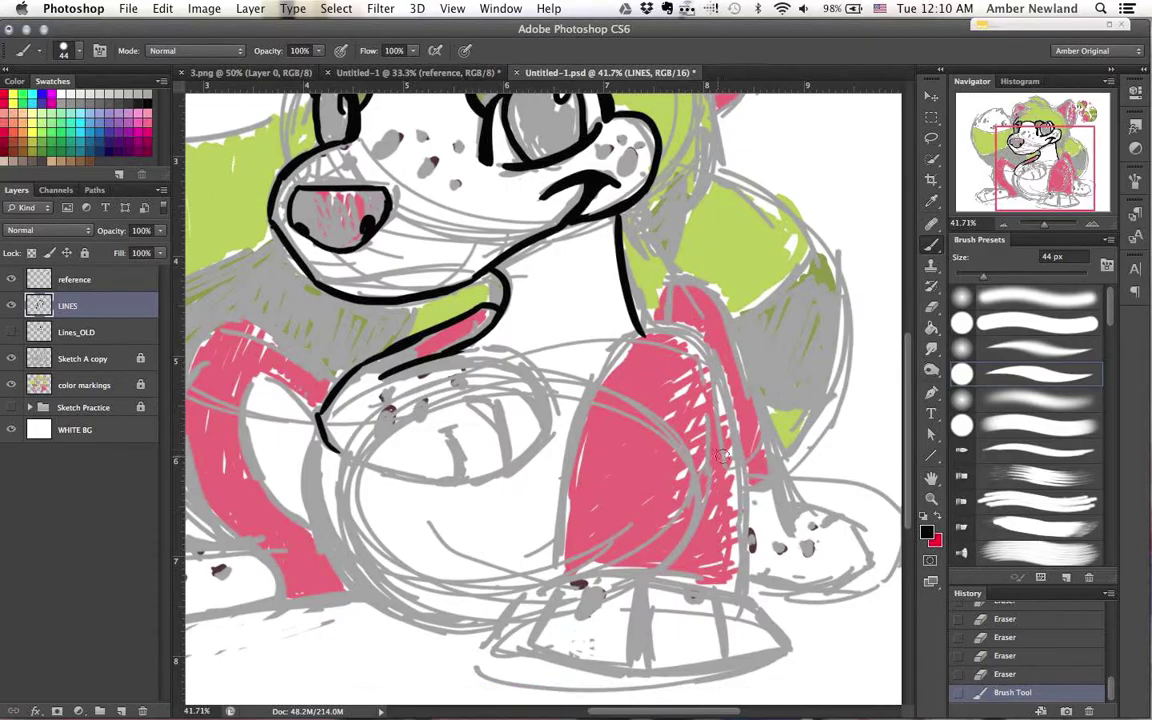
pyautogui.scroll(5, 691, 410)
pyautogui.scroll(8, 691, 410)
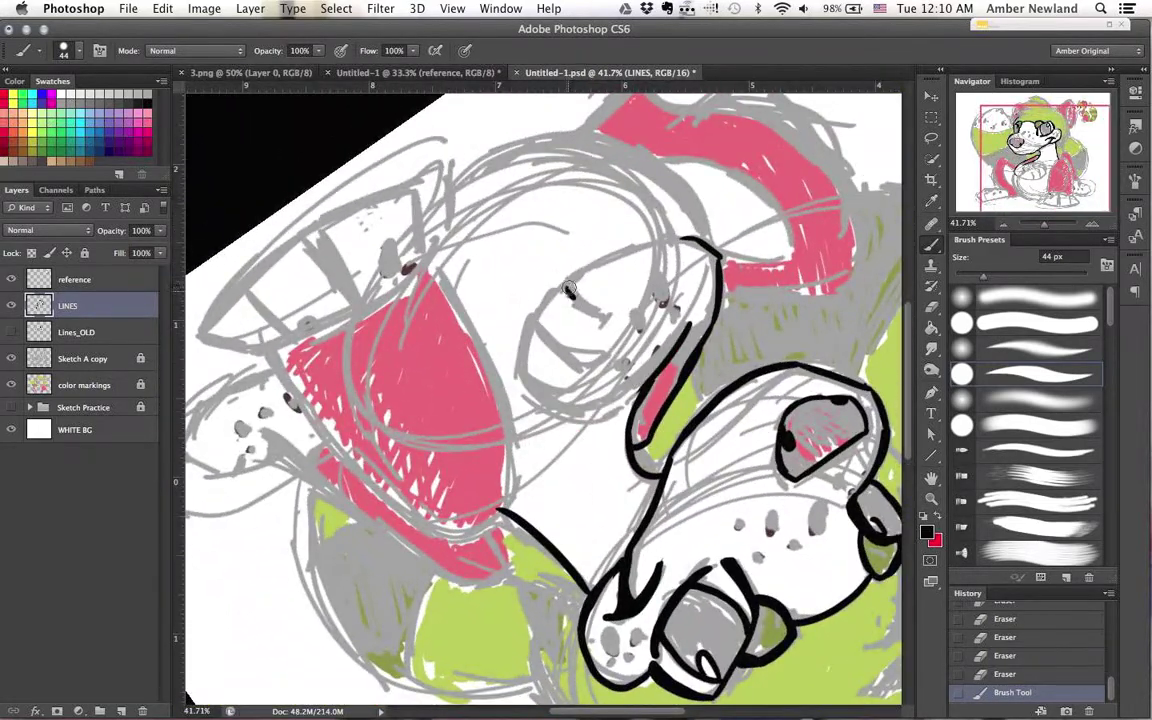
pyautogui.moveTo(568, 294); pyautogui.dragTo(675, 238)
pyautogui.moveTo(528, 337); pyautogui.dragTo(551, 298)
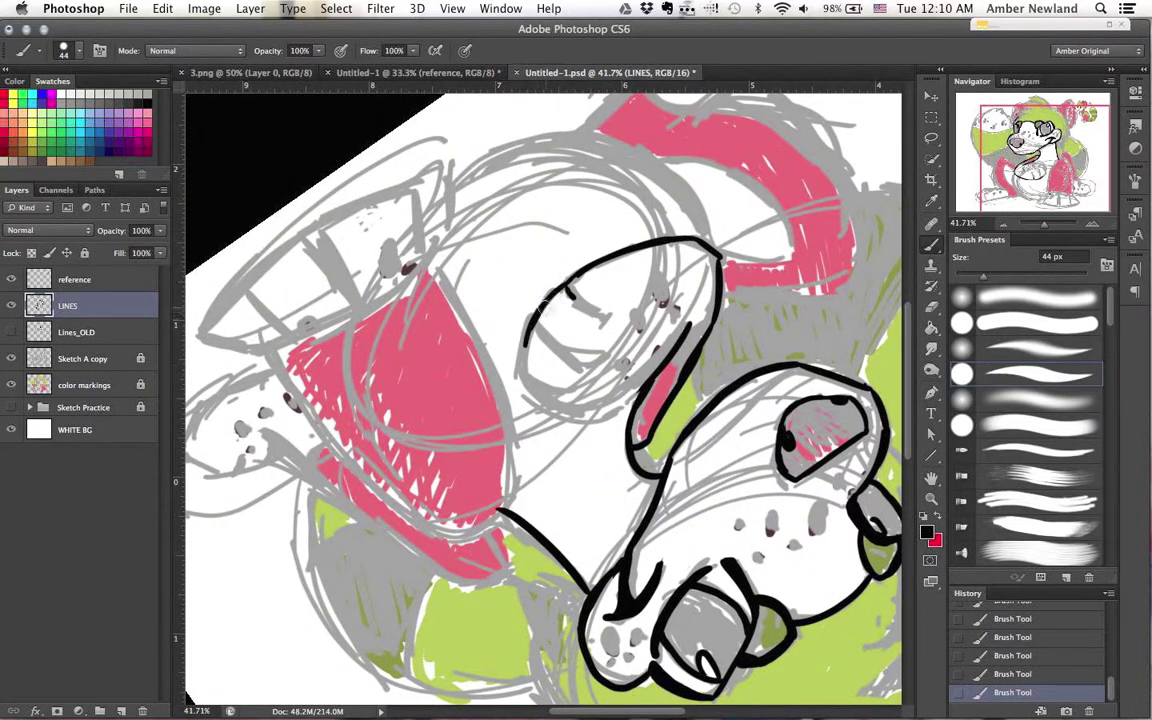
# Step: Ink the finger divisions on the raised paw and close its outline along the back of the hand
pyautogui.moveTo(549, 406); pyautogui.dragTo(545, 405)
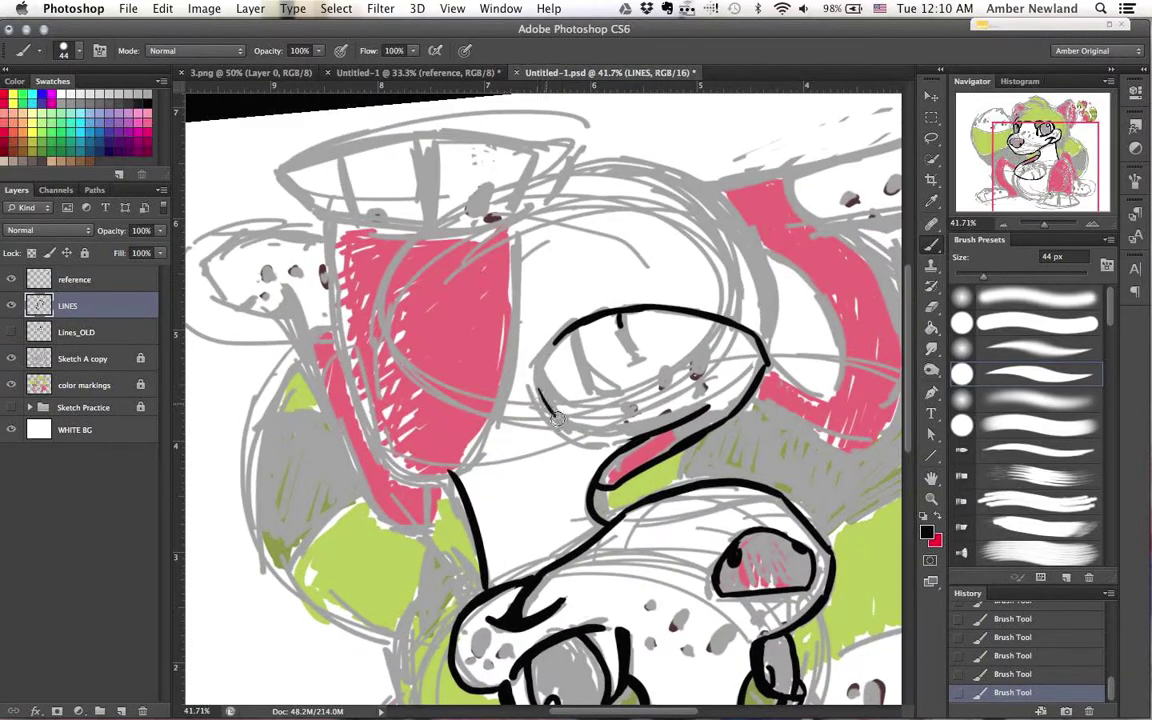
pyautogui.moveTo(634, 347); pyautogui.dragTo(638, 358)
pyautogui.moveTo(577, 328); pyautogui.dragTo(601, 395)
pyautogui.moveTo(541, 373); pyautogui.dragTo(573, 417)
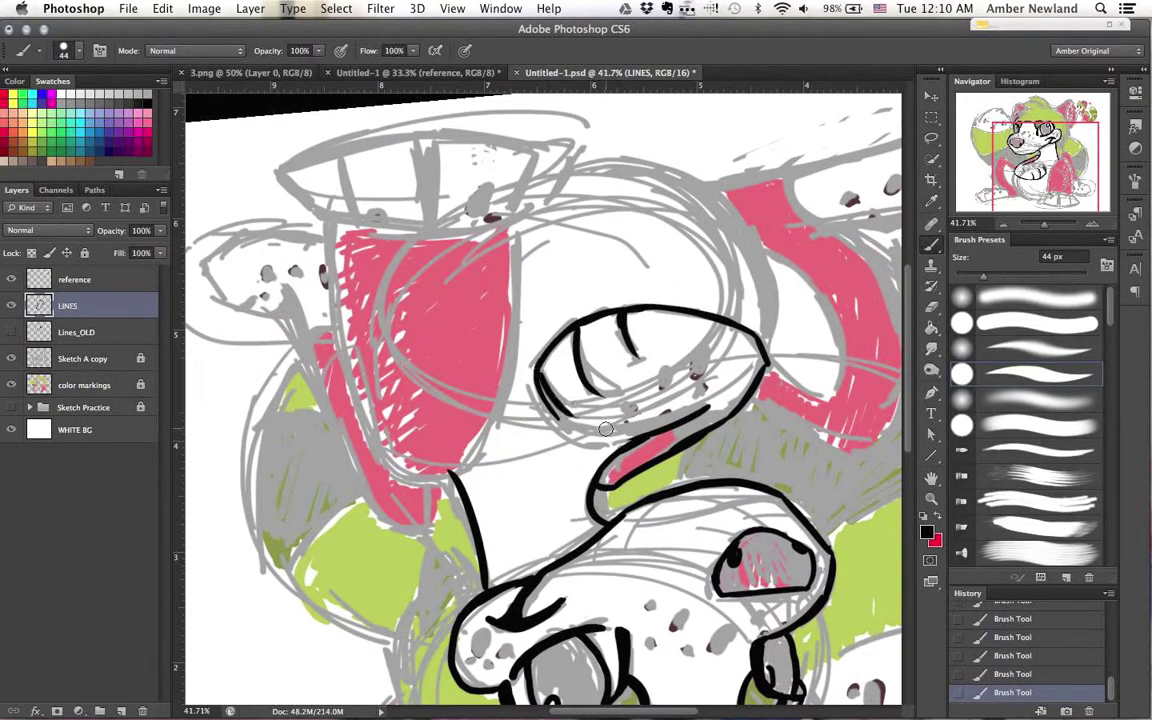
pyautogui.moveTo(510, 344); pyautogui.dragTo(519, 338)
pyautogui.moveTo(443, 357)
pyautogui.mouseDown()
pyautogui.moveTo(486, 347)
pyautogui.moveTo(541, 392)
pyautogui.moveTo(528, 380)
pyautogui.mouseUp()
pyautogui.press('e')
pyautogui.moveTo(533, 390)
pyautogui.mouseDown()
pyautogui.moveTo(527, 376)
pyautogui.moveTo(552, 414)
pyautogui.mouseUp()
pyautogui.press('b')
pyautogui.moveTo(547, 391); pyautogui.dragTo(551, 424)
pyautogui.moveTo(594, 283)
pyautogui.mouseDown()
pyautogui.moveTo(489, 440)
pyautogui.moveTo(639, 343)
pyautogui.moveTo(635, 316)
pyautogui.moveTo(660, 490)
pyautogui.moveTo(548, 275)
pyautogui.moveTo(588, 265)
pyautogui.moveTo(646, 303)
pyautogui.mouseUp()
# Step: Ink both side contours of the large pink bent leg in front of the body
pyautogui.press('r')
pyautogui.press('b')
pyautogui.moveTo(427, 487)
pyautogui.mouseDown()
pyautogui.moveTo(585, 363)
pyautogui.moveTo(676, 362)
pyautogui.mouseUp()
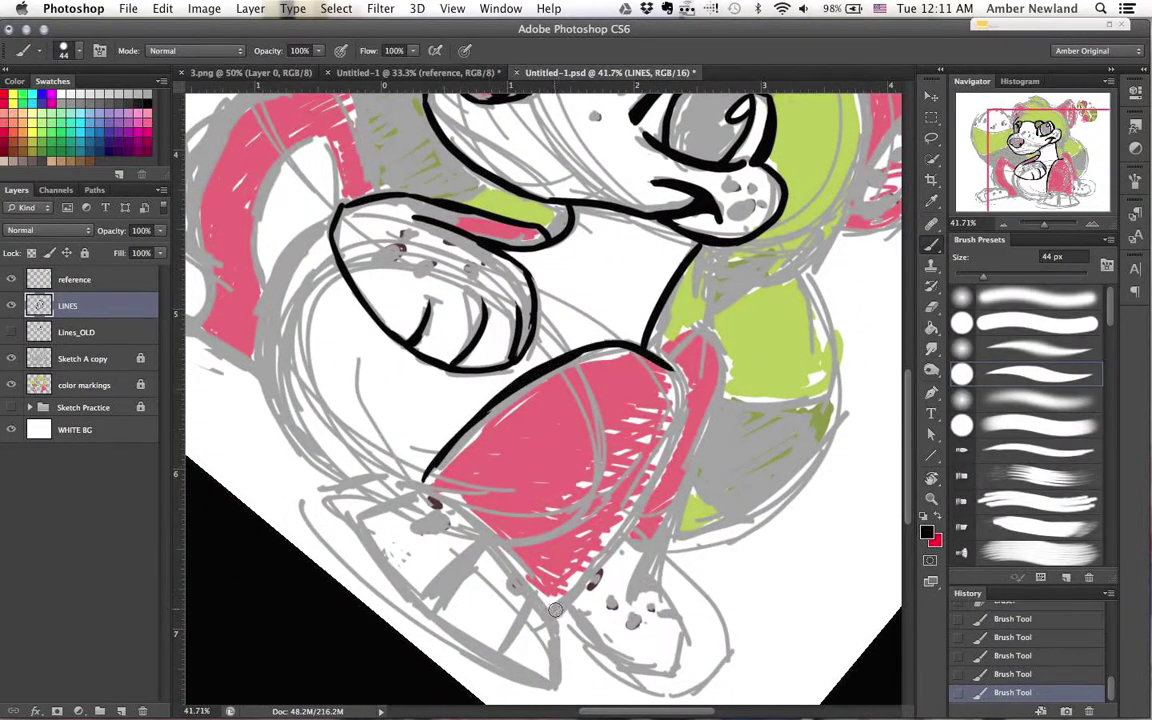
pyautogui.press('r')
pyautogui.moveTo(668, 446); pyautogui.dragTo(417, 346)
pyautogui.press('b')
pyautogui.moveTo(416, 430)
pyautogui.mouseDown()
pyautogui.moveTo(430, 303)
pyautogui.moveTo(533, 187)
pyautogui.mouseUp()
pyautogui.press('r')
pyautogui.moveTo(670, 258)
pyautogui.mouseDown()
pyautogui.moveTo(424, 399)
pyautogui.moveTo(585, 545)
pyautogui.mouseUp()
pyautogui.press('b')
pyautogui.moveTo(594, 541)
pyautogui.mouseDown()
pyautogui.moveTo(566, 349)
pyautogui.moveTo(596, 341)
pyautogui.moveTo(578, 330)
pyautogui.mouseUp()
# Step: Ink the outline of the front foot below the large pink leg
pyautogui.press('r')
pyautogui.press('b')
pyautogui.moveTo(446, 447)
pyautogui.mouseDown()
pyautogui.moveTo(465, 391)
pyautogui.moveTo(609, 326)
pyautogui.moveTo(697, 326)
pyautogui.moveTo(727, 355)
pyautogui.mouseUp()
pyautogui.press('r')
pyautogui.moveTo(600, 350); pyautogui.dragTo(500, 506)
pyautogui.press('b')
pyautogui.moveTo(404, 520)
pyautogui.mouseDown()
pyautogui.moveTo(478, 410)
pyautogui.moveTo(622, 308)
pyautogui.mouseUp()
# Step: Ink the toe divisions on the front foot, redoing the stroke that misses
pyautogui.press('e')
pyautogui.press('r')
pyautogui.moveTo(698, 238)
pyautogui.mouseDown()
pyautogui.moveTo(607, 222)
pyautogui.moveTo(618, 525)
pyautogui.mouseUp()
pyautogui.press('b')
pyautogui.moveTo(467, 309); pyautogui.dragTo(516, 276)
pyautogui.moveTo(508, 279); pyautogui.dragTo(531, 271)
pyautogui.moveTo(537, 357); pyautogui.dragTo(570, 346)
pyautogui.press('super+z')
pyautogui.moveTo(485, 380); pyautogui.dragTo(572, 348)
pyautogui.moveTo(555, 360)
pyautogui.mouseDown()
pyautogui.moveTo(574, 354)
pyautogui.moveTo(525, 465)
pyautogui.moveTo(470, 330)
pyautogui.moveTo(450, 360)
pyautogui.mouseUp()
# Step: Ink the round belly contour from the raised paw down to the front foot
pyautogui.press('r')
pyautogui.press('b')
pyautogui.press('r')
pyautogui.press('b')
pyautogui.press('r')
# Step: Ink the outer contour of the far pink leg from the wrist around the knee to the ankle
pyautogui.moveTo(640, 261)
pyautogui.mouseDown()
pyautogui.moveTo(600, 300)
pyautogui.moveTo(620, 338)
pyautogui.moveTo(519, 309)
pyautogui.mouseUp()
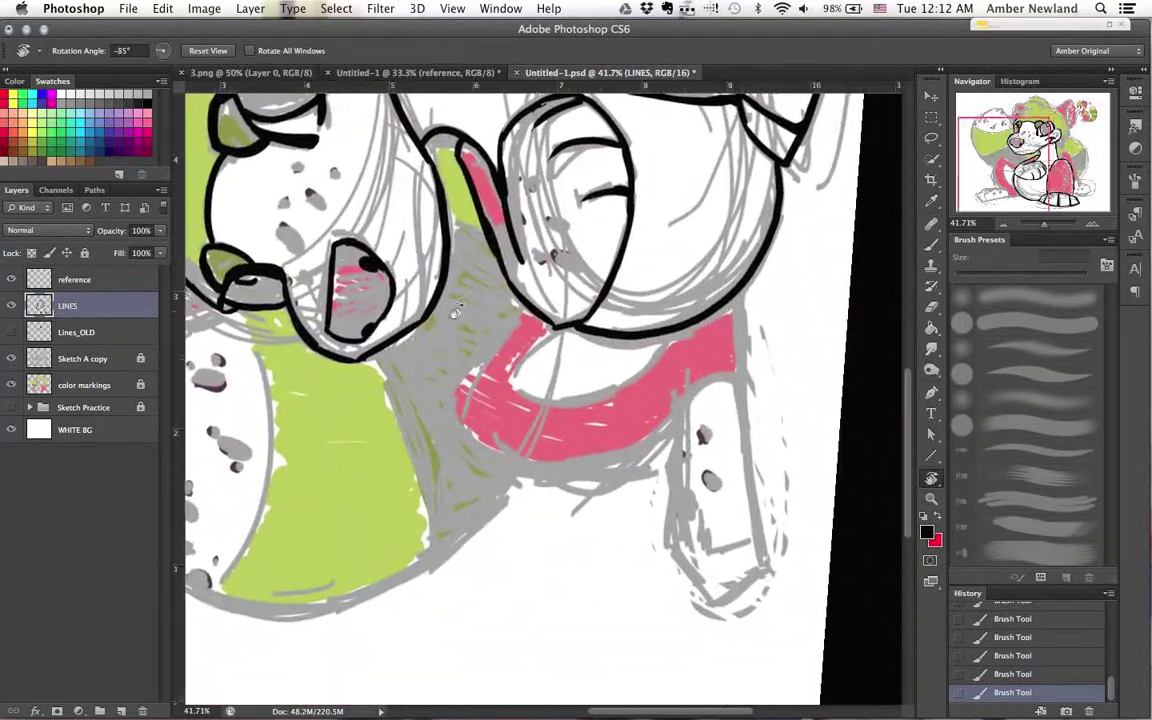
pyautogui.press('b')
pyautogui.press('r')
pyautogui.press('b')
pyautogui.moveTo(527, 310)
pyautogui.mouseDown()
pyautogui.moveTo(543, 345)
pyautogui.moveTo(500, 330)
pyautogui.moveTo(504, 239)
pyautogui.moveTo(600, 430)
pyautogui.moveTo(565, 323)
pyautogui.moveTo(313, 382)
pyautogui.mouseUp()
pyautogui.press('r')
pyautogui.press('b')
pyautogui.press('r')
pyautogui.press('b')
pyautogui.press('r')
pyautogui.press('b')
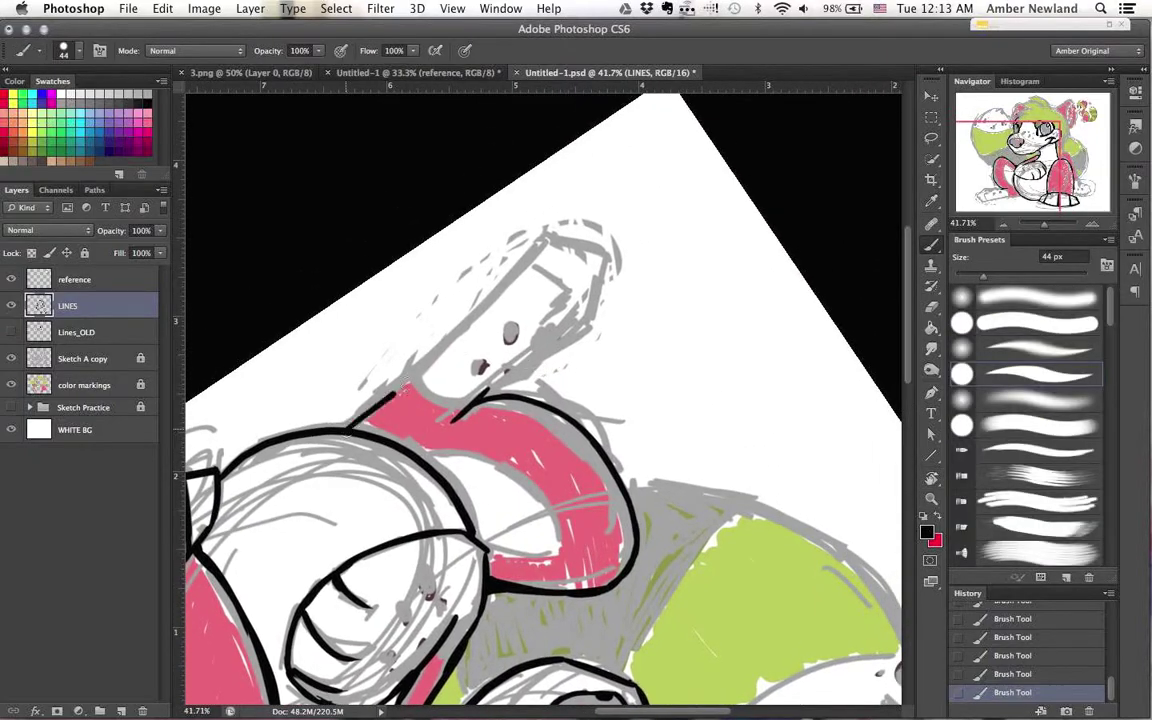
# Step: Ink the underside and tip of the far leg's outstretched foot
pyautogui.press('r')
pyautogui.moveTo(558, 209); pyautogui.dragTo(419, 380)
pyautogui.press('b')
pyautogui.moveTo(389, 423)
pyautogui.mouseDown()
pyautogui.moveTo(391, 371)
pyautogui.moveTo(439, 491)
pyautogui.mouseUp()
pyautogui.press('r')
pyautogui.press('b')
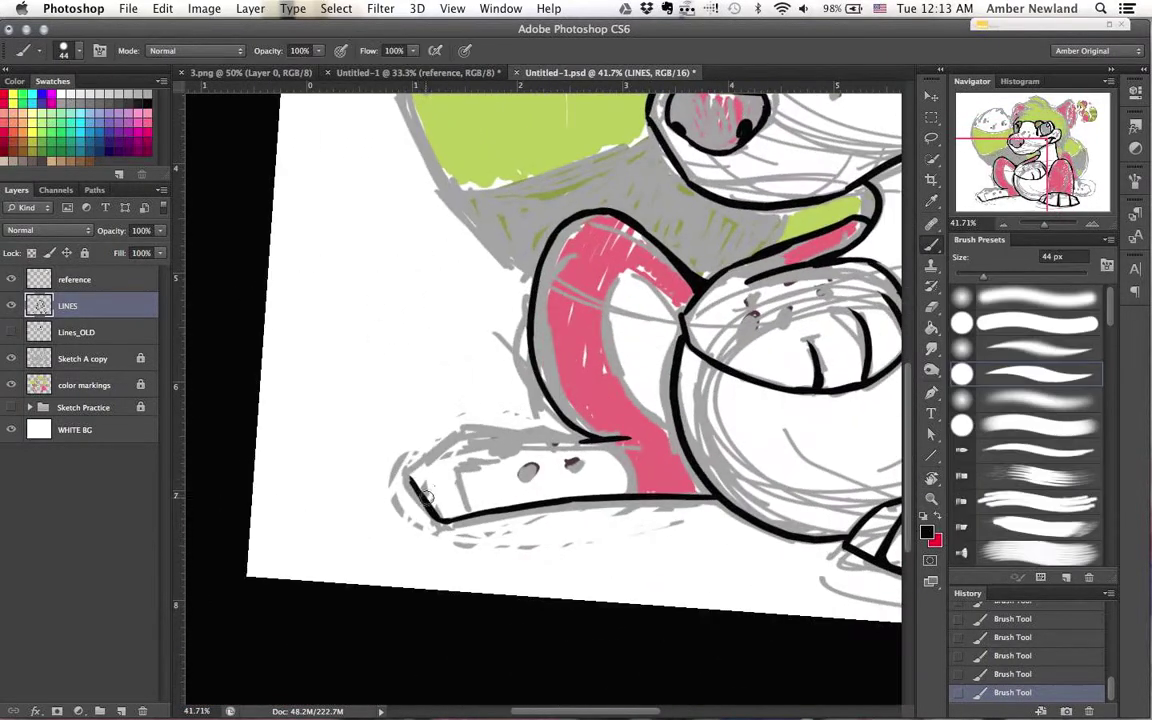
# Step: Ink the upper edge of the outstretched foot and the angular sole line inside it
pyautogui.press('r')
pyautogui.moveTo(392, 406); pyautogui.dragTo(557, 477)
pyautogui.press('b')
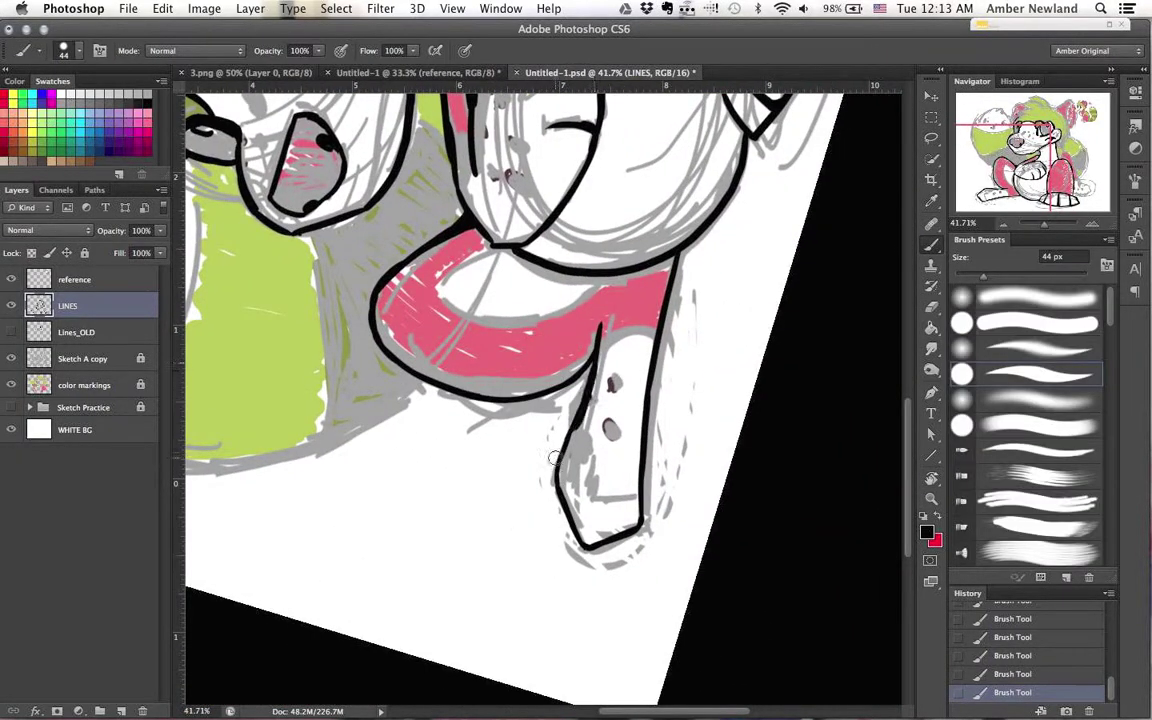
pyautogui.press('r')
pyautogui.moveTo(590, 383)
pyautogui.mouseDown()
pyautogui.moveTo(540, 380)
pyautogui.moveTo(472, 490)
pyautogui.mouseUp()
pyautogui.press('b')
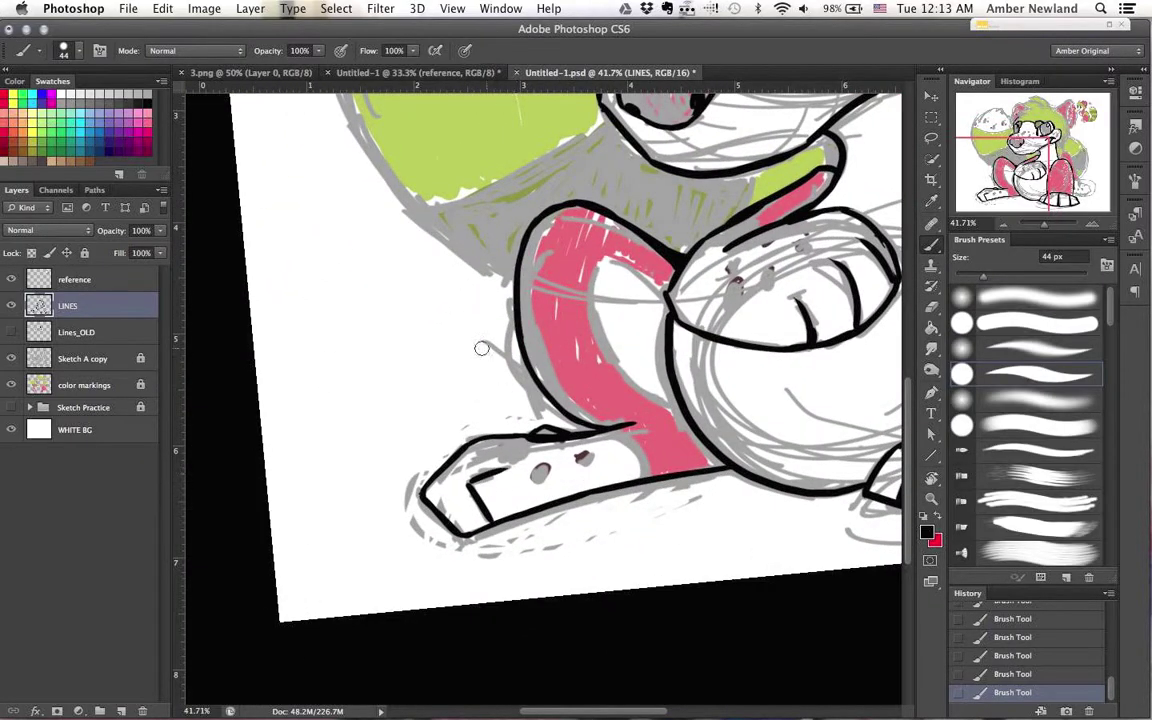
# Step: Ink the back of the head with jagged fur tufts beside the cheek, continuing into the shoulder line
pyautogui.moveTo(616, 320); pyautogui.dragTo(323, 562)
pyautogui.moveTo(861, 483); pyautogui.dragTo(463, 368)
pyautogui.press('r')
pyautogui.moveTo(430, 422)
pyautogui.mouseDown()
pyautogui.moveTo(571, 330)
pyautogui.moveTo(628, 552)
pyautogui.moveTo(569, 581)
pyautogui.moveTo(496, 587)
pyautogui.moveTo(425, 566)
pyautogui.moveTo(362, 517)
pyautogui.moveTo(439, 326)
pyautogui.moveTo(428, 363)
pyautogui.moveTo(497, 319)
pyautogui.moveTo(478, 347)
pyautogui.mouseUp()
pyautogui.press('b')
pyautogui.press('r')
pyautogui.moveTo(625, 272); pyautogui.dragTo(519, 250)
pyautogui.press('b')
pyautogui.moveTo(512, 345); pyautogui.dragTo(456, 392)
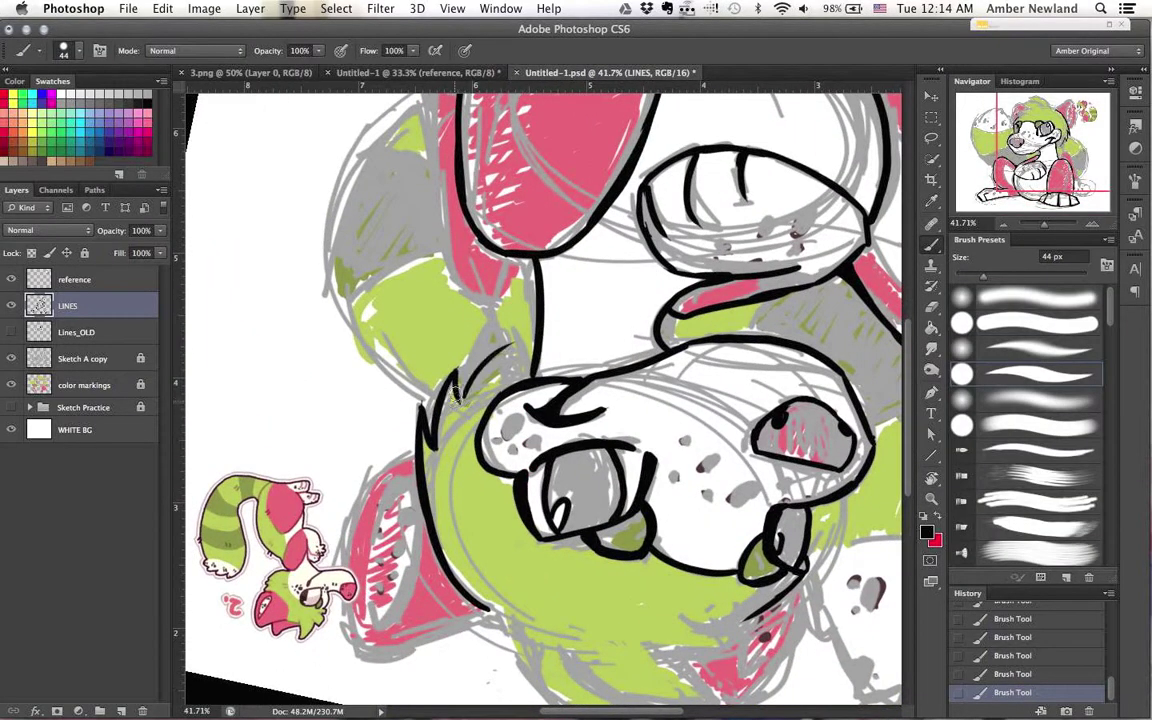
pyautogui.press('r')
pyautogui.moveTo(588, 297)
pyautogui.mouseDown()
pyautogui.moveTo(560, 250)
pyautogui.moveTo(540, 260)
pyautogui.moveTo(498, 350)
pyautogui.mouseUp()
pyautogui.press('b')
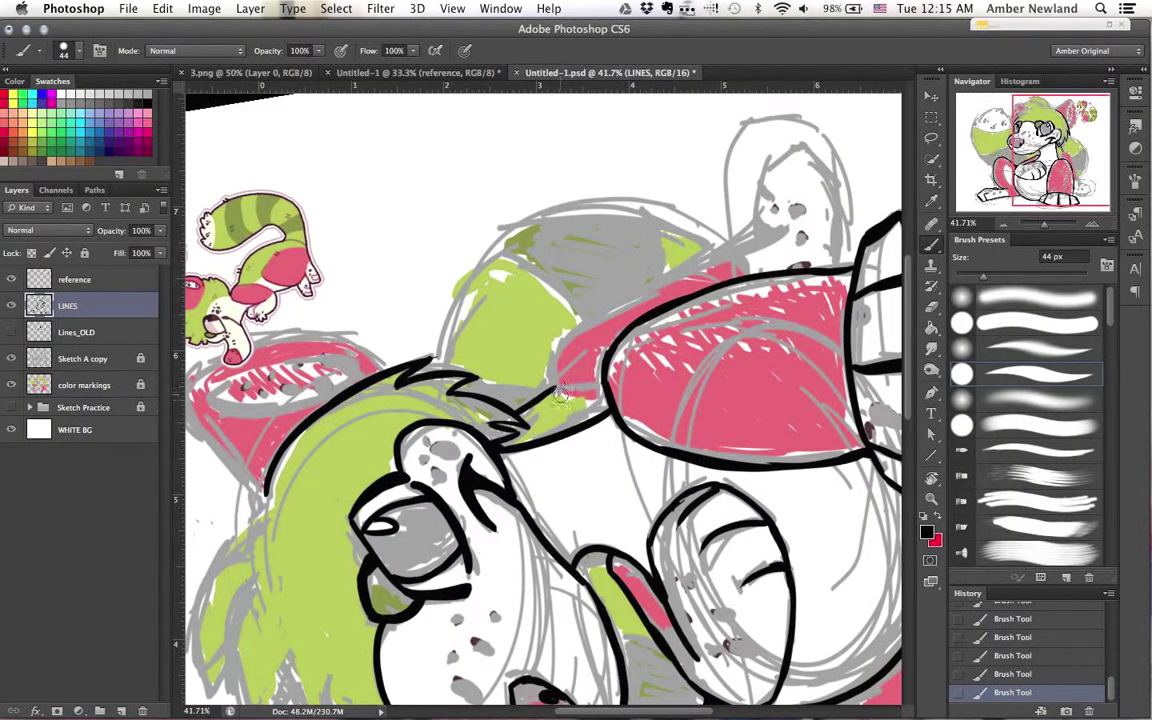
# Step: Ink the pink arm behind the bent leg and the outline of its paw on the ground
pyautogui.press('r')
pyautogui.moveTo(578, 370)
pyautogui.mouseDown()
pyautogui.moveTo(532, 527)
pyautogui.moveTo(470, 480)
pyautogui.moveTo(432, 500)
pyautogui.moveTo(662, 353)
pyautogui.mouseUp()
pyautogui.press('r')
pyautogui.moveTo(580, 347)
pyautogui.mouseDown()
pyautogui.moveTo(588, 385)
pyautogui.moveTo(620, 350)
pyautogui.moveTo(665, 343)
pyautogui.moveTo(682, 364)
pyautogui.mouseUp()
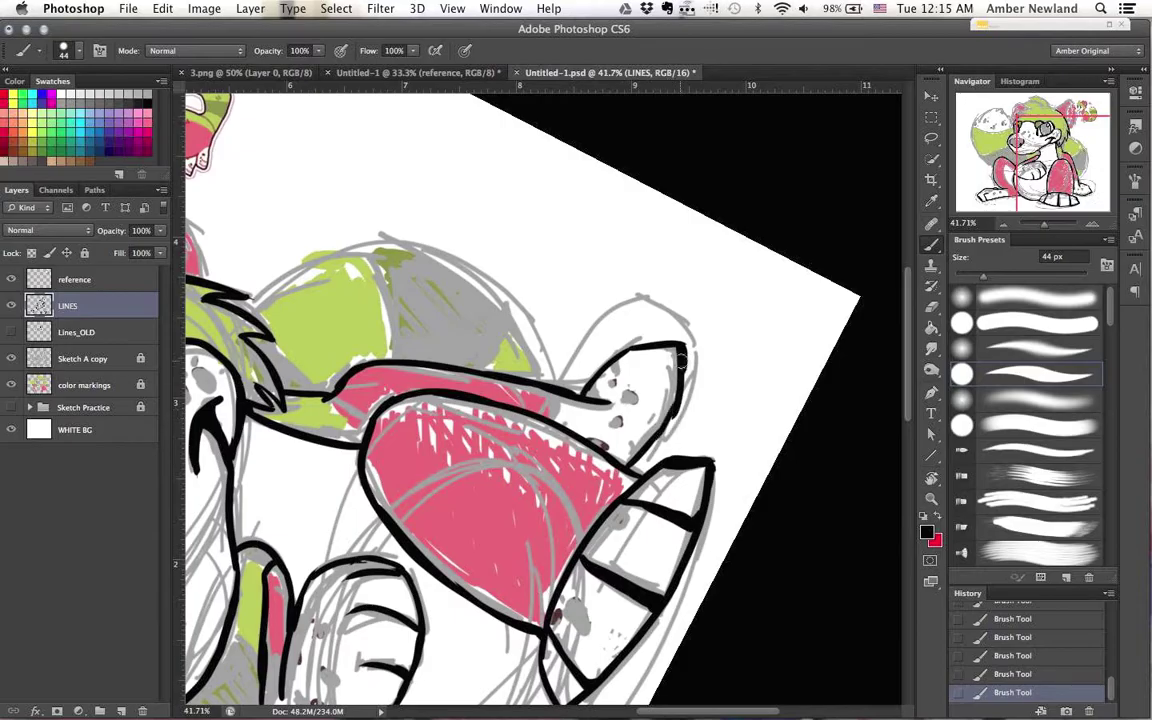
# Step: Ink the outer curve of the striped tail section behind the character's back
pyautogui.press('r')
pyautogui.moveTo(649, 302); pyautogui.dragTo(592, 432)
pyautogui.press('r')
pyautogui.moveTo(640, 321)
pyautogui.mouseDown()
pyautogui.moveTo(553, 373)
pyautogui.moveTo(455, 525)
pyautogui.mouseUp()
pyautogui.moveTo(372, 478)
pyautogui.mouseDown()
pyautogui.moveTo(368, 370)
pyautogui.moveTo(588, 252)
pyautogui.moveTo(437, 219)
pyautogui.moveTo(451, 283)
pyautogui.moveTo(680, 412)
pyautogui.mouseUp()
# Step: Move the reference artwork farther away from the near ear and return to the LINES layer for brushing
pyautogui.press('r')
pyautogui.press('r')
pyautogui.moveTo(370, 176); pyautogui.dragTo(553, 393)
pyautogui.click(132, 281)
pyautogui.press('v')
pyautogui.moveTo(706, 354); pyautogui.dragTo(778, 338)
pyautogui.click(120, 306)
pyautogui.press('b')
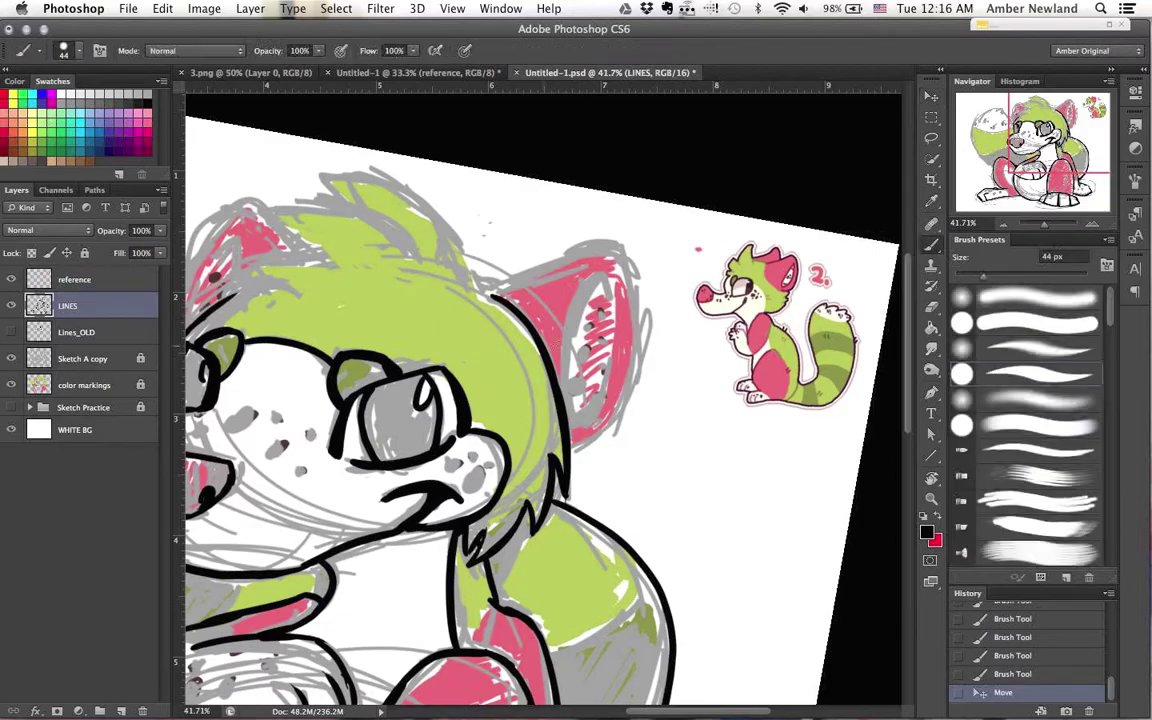
# Step: Ink the outer outline of the near pink ear from the crown to the side of the head
pyautogui.press('r')
pyautogui.moveTo(515, 300)
pyautogui.mouseDown()
pyautogui.moveTo(421, 366)
pyautogui.moveTo(499, 241)
pyautogui.mouseUp()
pyautogui.press('r')
pyautogui.moveTo(499, 241)
pyautogui.mouseDown()
pyautogui.moveTo(394, 326)
pyautogui.moveTo(402, 310)
pyautogui.moveTo(383, 450)
pyautogui.mouseUp()
pyautogui.press('r')
pyautogui.press('b')
pyautogui.press('r')
pyautogui.press('b')
pyautogui.moveTo(453, 413); pyautogui.dragTo(453, 543)
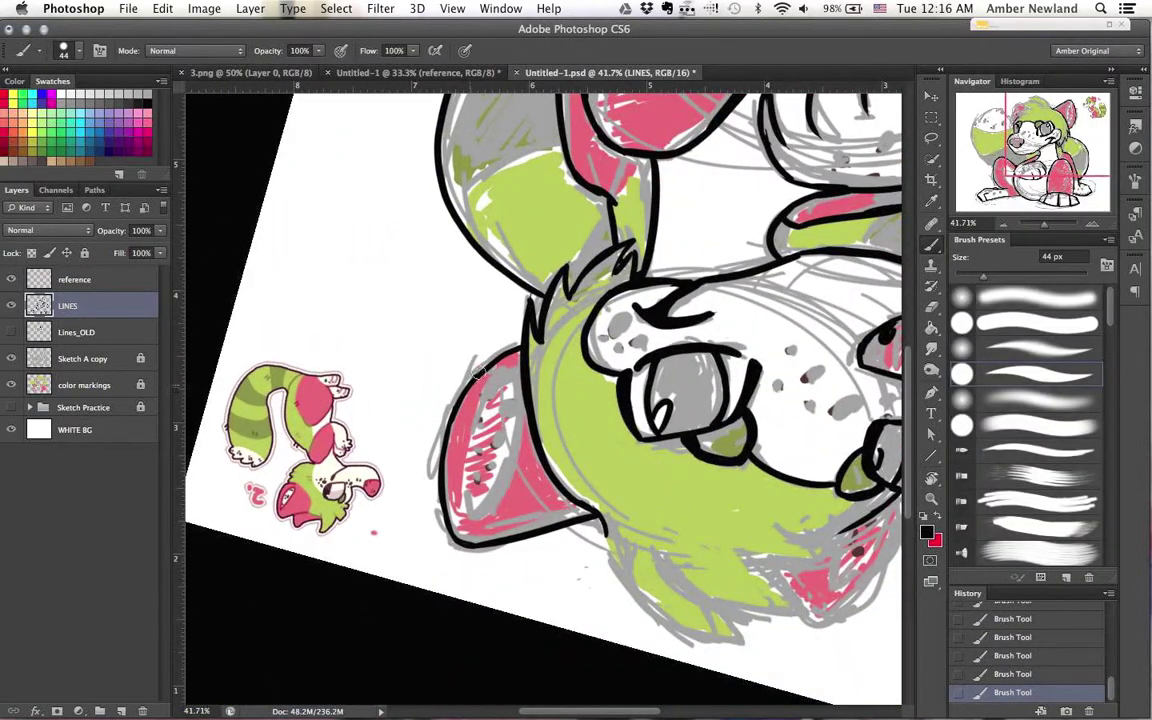
# Step: Ink the elongated inner ear shape inside the near ear
pyautogui.press('r')
pyautogui.moveTo(506, 296)
pyautogui.mouseDown()
pyautogui.moveTo(442, 440)
pyautogui.moveTo(436, 422)
pyautogui.mouseUp()
pyautogui.press('b')
pyautogui.moveTo(514, 421); pyautogui.dragTo(556, 467)
pyautogui.press('r')
pyautogui.moveTo(636, 412); pyautogui.dragTo(516, 314)
pyautogui.moveTo(580, 409); pyautogui.dragTo(572, 277)
pyautogui.press('r')
pyautogui.moveTo(559, 352); pyautogui.dragTo(445, 302)
pyautogui.press('b')
# Step: Ink the curved hair tuft on top of the head with its upper and lower strokes
pyautogui.press('r')
pyautogui.moveTo(560, 240)
pyautogui.mouseDown()
pyautogui.moveTo(501, 399)
pyautogui.moveTo(540, 294)
pyautogui.mouseUp()
pyautogui.press('b')
pyautogui.moveTo(460, 283); pyautogui.dragTo(489, 302)
pyautogui.moveTo(341, 358); pyautogui.dragTo(433, 310)
pyautogui.moveTo(343, 353); pyautogui.dragTo(471, 305)
pyautogui.press('r')
pyautogui.moveTo(474, 304); pyautogui.dragTo(549, 281)
pyautogui.press('b')
pyautogui.moveTo(437, 232); pyautogui.dragTo(553, 252)
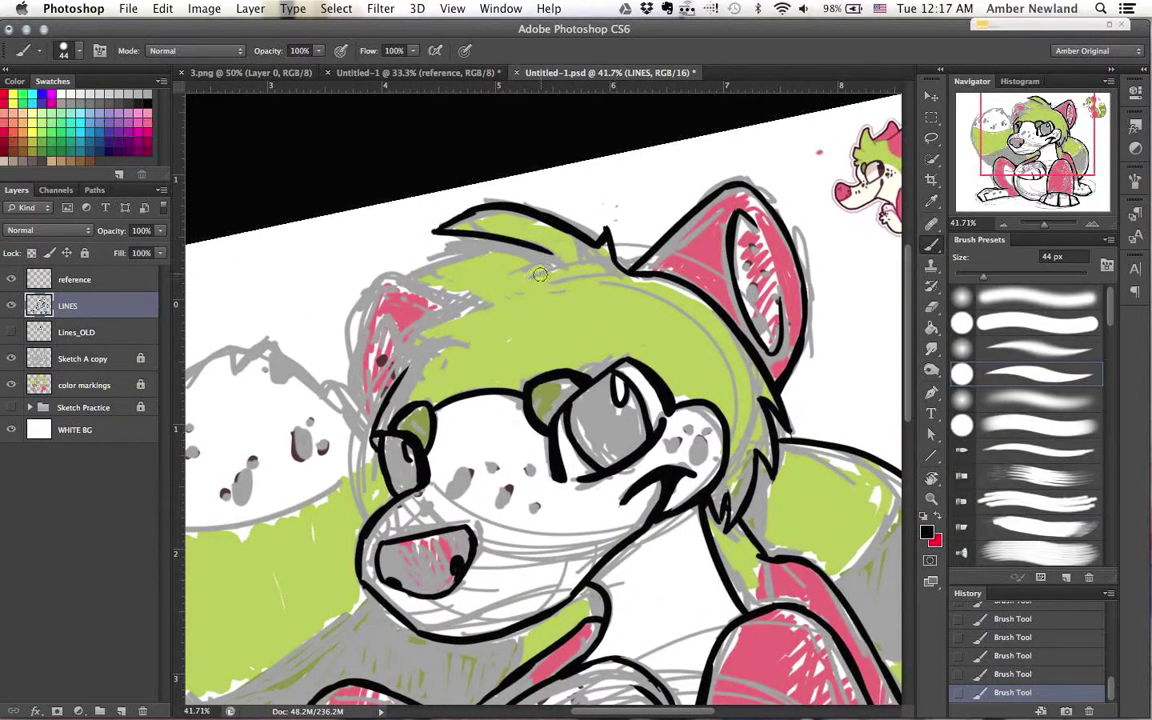
# Step: Ink the pointed fringe locks of hair that overlap the far ear and trim their stray ends
pyautogui.moveTo(400, 286); pyautogui.dragTo(484, 298)
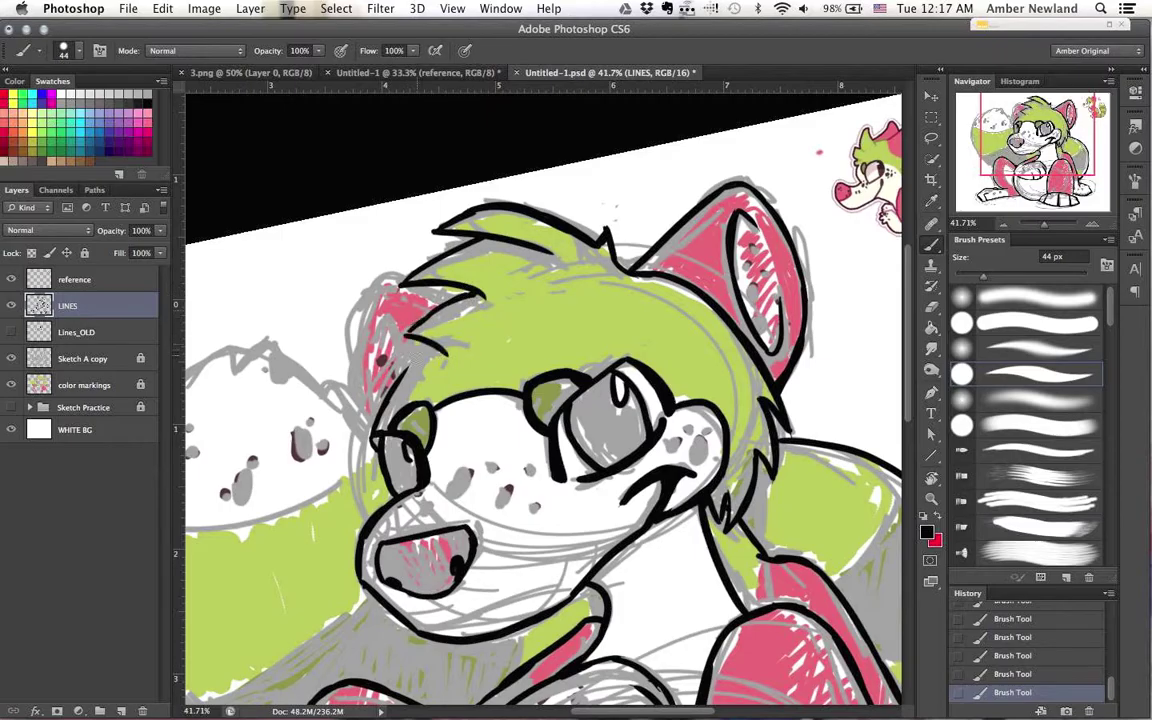
pyautogui.press('e')
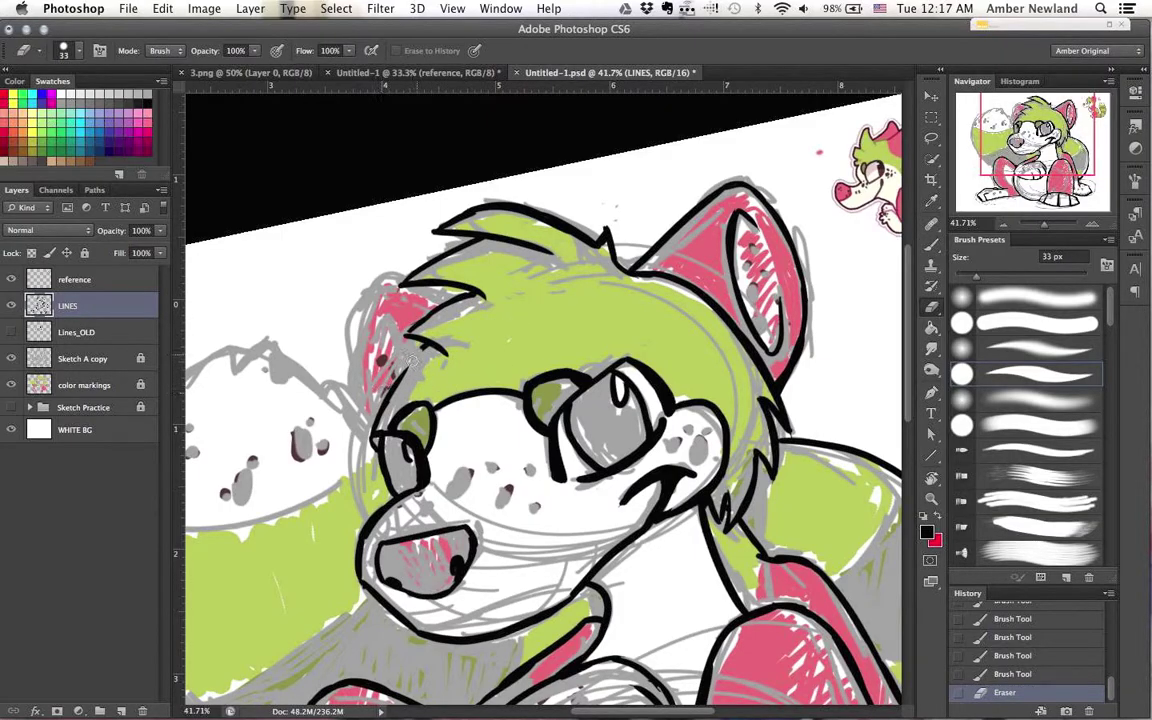
pyautogui.press('r')
pyautogui.moveTo(401, 296); pyautogui.dragTo(410, 441)
pyautogui.press('b')
pyautogui.moveTo(377, 341); pyautogui.dragTo(413, 430)
pyautogui.moveTo(432, 385)
pyautogui.mouseDown()
pyautogui.moveTo(409, 439)
pyautogui.moveTo(415, 459)
pyautogui.mouseUp()
# Step: Ink the far ear with its outer outline and narrow inner ear shape
pyautogui.press('r')
pyautogui.moveTo(415, 459); pyautogui.dragTo(640, 300)
pyautogui.press('b')
pyautogui.moveTo(526, 317)
pyautogui.mouseDown()
pyautogui.moveTo(543, 280)
pyautogui.moveTo(535, 289)
pyautogui.mouseUp()
pyautogui.press('e')
pyautogui.press('b')
pyautogui.moveTo(482, 356); pyautogui.dragTo(504, 322)
pyautogui.moveTo(483, 349); pyautogui.dragTo(514, 309)
pyautogui.moveTo(498, 325); pyautogui.dragTo(580, 259)
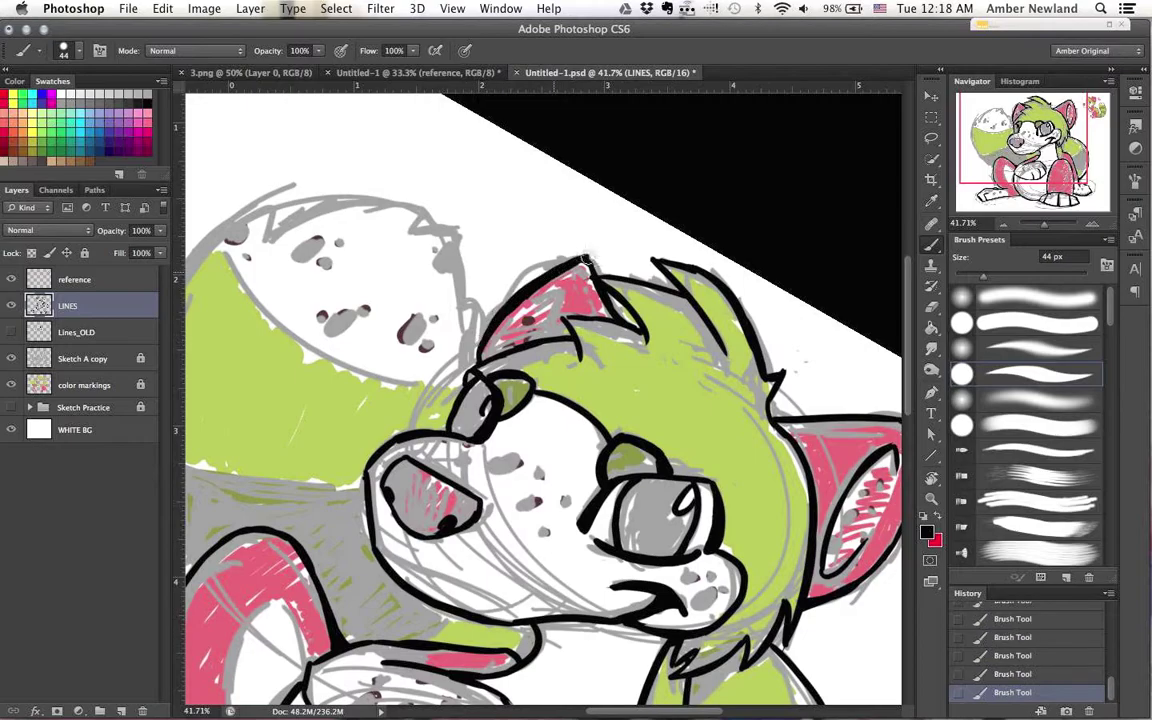
pyautogui.moveTo(542, 302); pyautogui.dragTo(503, 330)
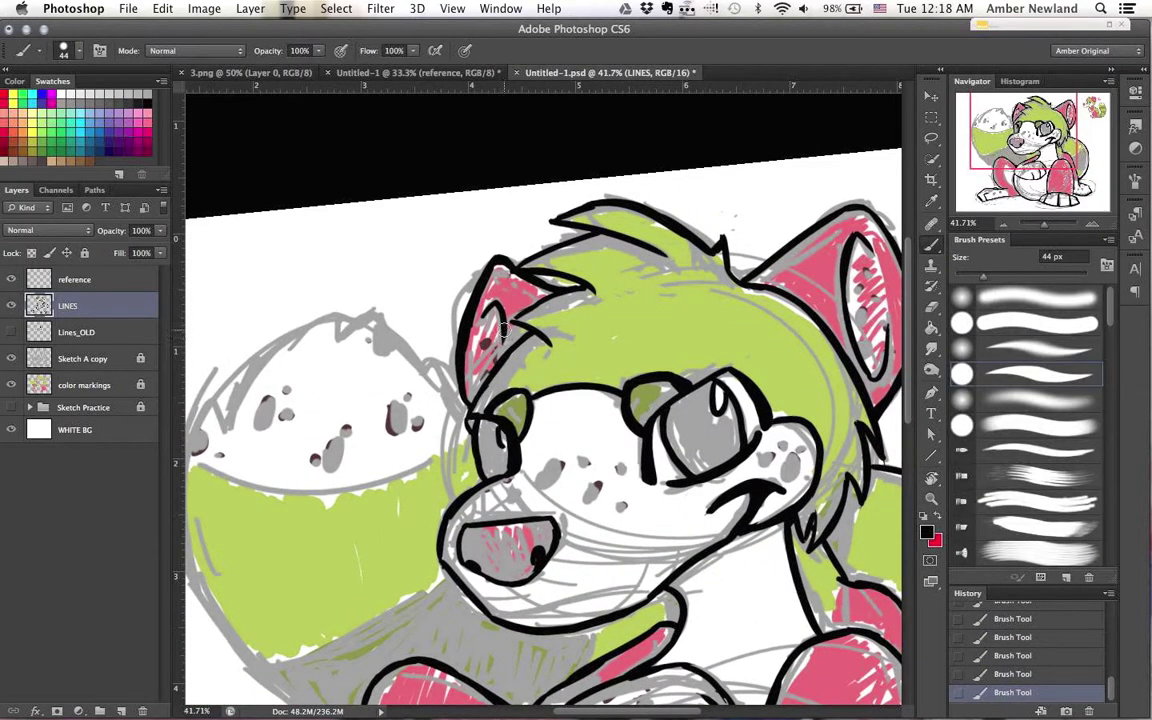
# Step: Ink the outer outline of the large tail with jagged fur tufts around its white tip
pyautogui.press('space')
pyautogui.moveTo(368, 541); pyautogui.dragTo(450, 362)
pyautogui.press('r')
pyautogui.moveTo(480, 460); pyautogui.dragTo(525, 378)
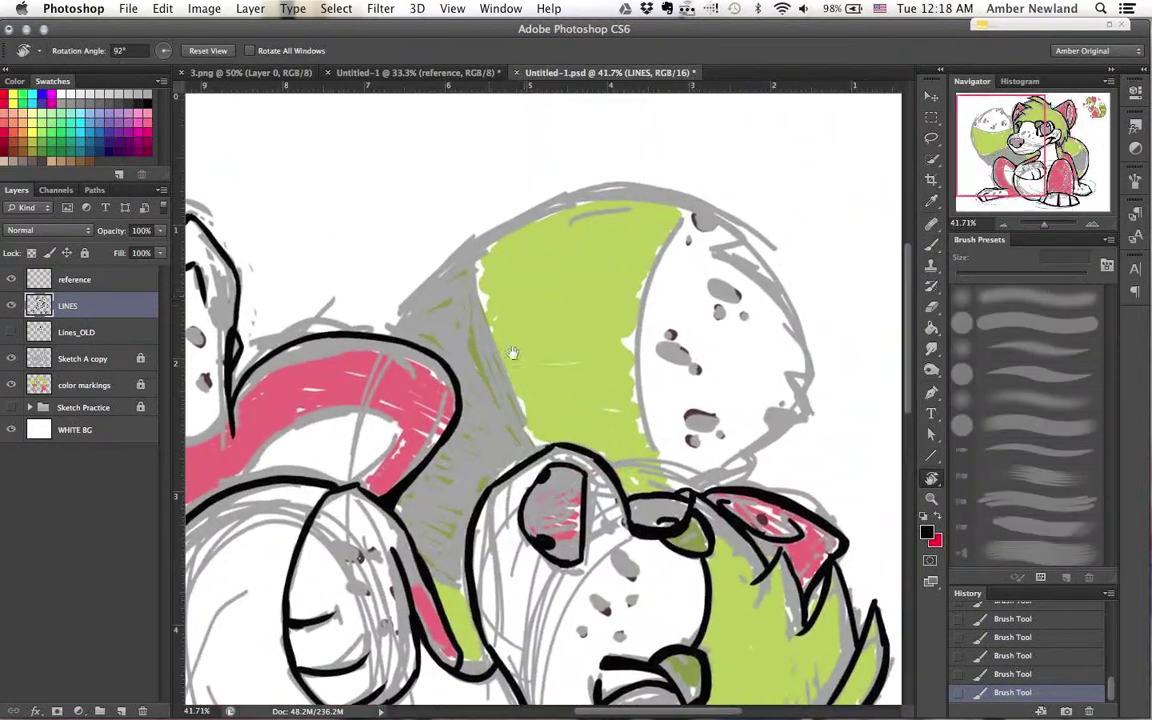
pyautogui.moveTo(396, 245)
pyautogui.mouseDown()
pyautogui.moveTo(435, 170)
pyautogui.moveTo(460, 150)
pyautogui.moveTo(660, 156)
pyautogui.moveTo(338, 222)
pyautogui.moveTo(339, 312)
pyautogui.moveTo(379, 270)
pyautogui.mouseUp()
pyautogui.press('r')
pyautogui.press('r')
pyautogui.moveTo(366, 259); pyautogui.dragTo(409, 257)
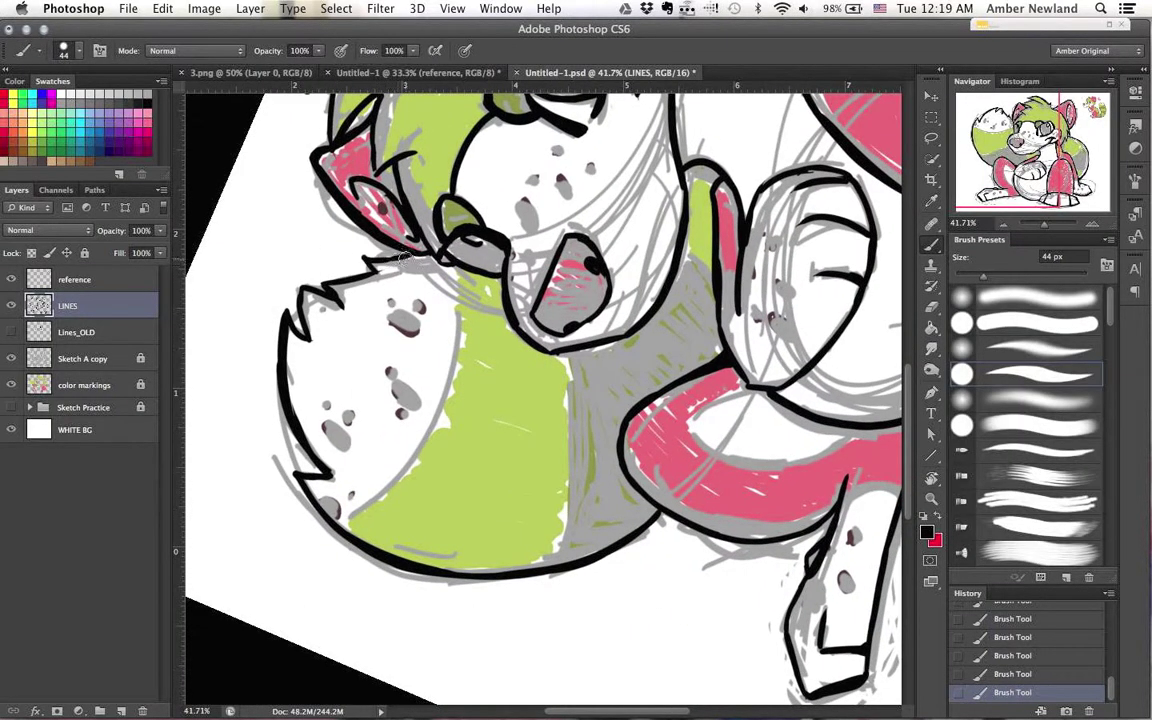
# Step: Ink the outer curve of the tail section that emerges behind the near leg
pyautogui.press('r')
pyautogui.moveTo(437, 356)
pyautogui.mouseDown()
pyautogui.moveTo(434, 265)
pyautogui.moveTo(585, 208)
pyautogui.mouseUp()
pyautogui.moveTo(880, 216); pyautogui.dragTo(532, 319)
pyautogui.moveTo(411, 405)
pyautogui.mouseDown()
pyautogui.moveTo(550, 324)
pyautogui.moveTo(690, 135)
pyautogui.moveTo(661, 185)
pyautogui.moveTo(796, 98)
pyautogui.mouseUp()
pyautogui.press('b')
pyautogui.moveTo(364, 396); pyautogui.dragTo(438, 350)
pyautogui.scroll(-2, 437, 349)
pyautogui.hscroll(2, 437, 349)
pyautogui.moveTo(540, 470); pyautogui.dragTo(760, 448)
pyautogui.press('r')
pyautogui.moveTo(470, 503); pyautogui.dragTo(693, 384)
pyautogui.press('b')
# Step: Ink the stripe boundaries across the tail section behind the near leg
pyautogui.press('r')
pyautogui.moveTo(640, 312)
pyautogui.mouseDown()
pyautogui.moveTo(548, 481)
pyautogui.moveTo(473, 445)
pyautogui.moveTo(480, 325)
pyautogui.moveTo(558, 257)
pyautogui.moveTo(445, 370)
pyautogui.moveTo(473, 457)
pyautogui.moveTo(450, 430)
pyautogui.mouseUp()
pyautogui.press('b')
pyautogui.press('r')
pyautogui.press('r')
pyautogui.moveTo(355, 331)
pyautogui.mouseDown()
pyautogui.moveTo(390, 400)
pyautogui.moveTo(353, 443)
pyautogui.mouseUp()
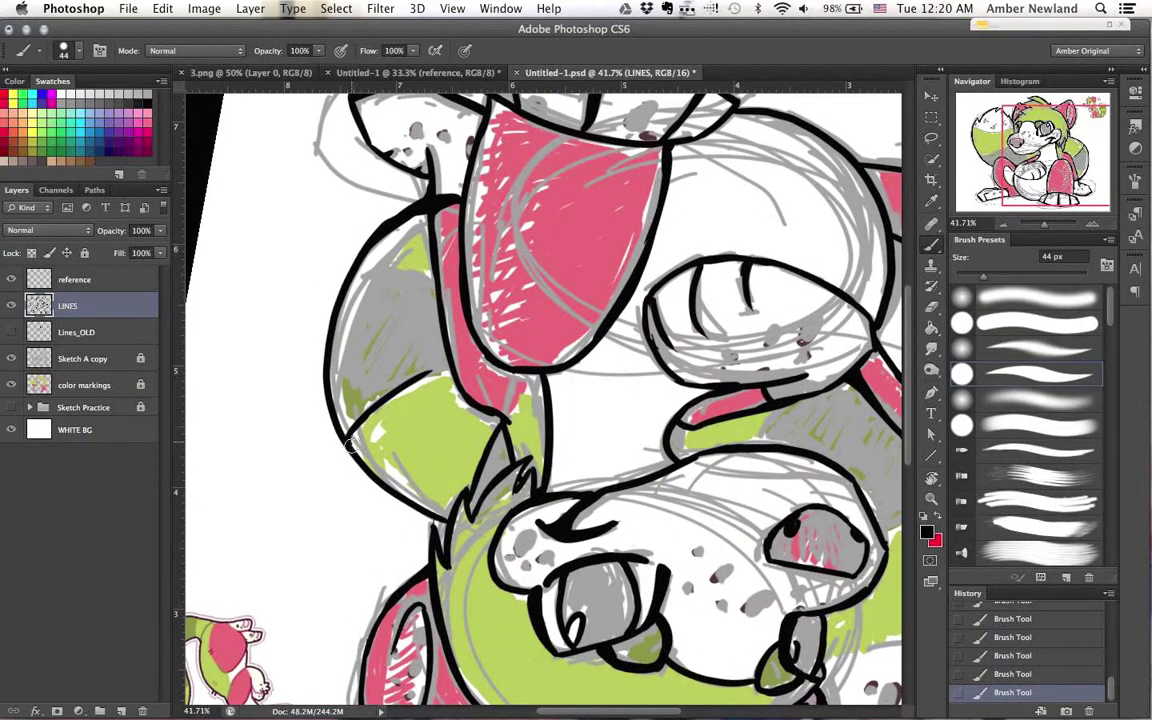
pyautogui.press('r')
pyautogui.moveTo(428, 371); pyautogui.dragTo(291, 360)
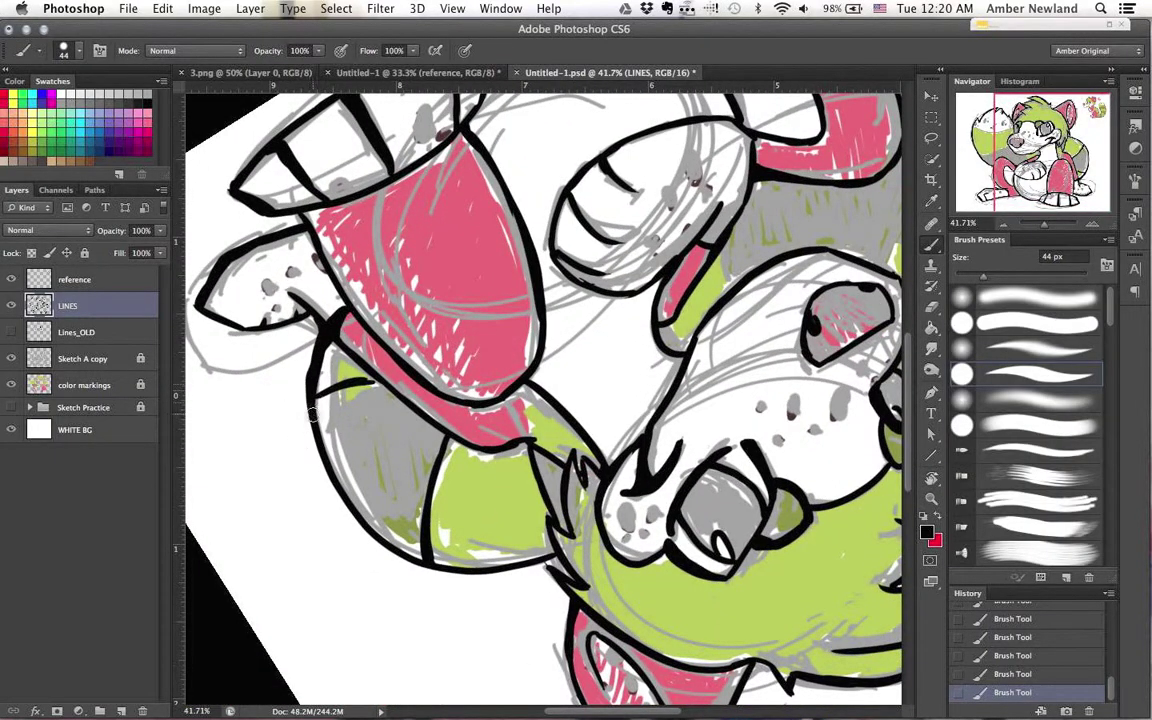
# Step: Ink the curved stripe boundaries across the large tail beside the far leg and head
pyautogui.press('r')
pyautogui.moveTo(360, 382)
pyautogui.mouseDown()
pyautogui.moveTo(548, 321)
pyautogui.moveTo(563, 464)
pyautogui.mouseUp()
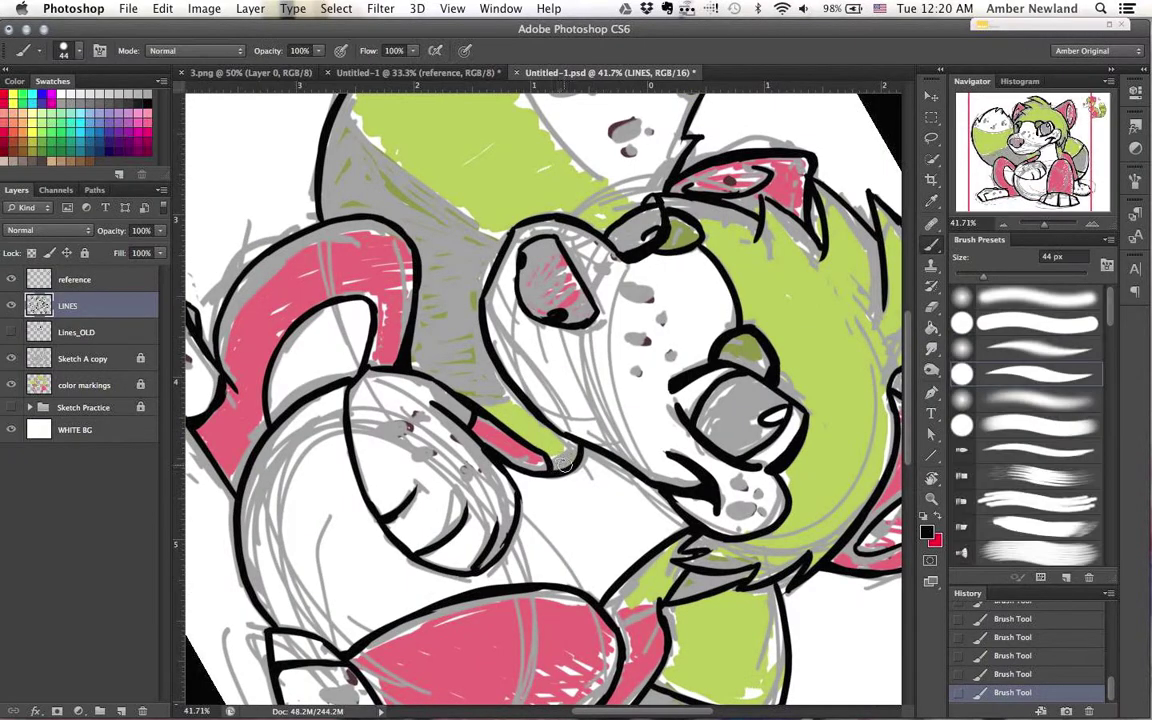
pyautogui.press('r')
pyautogui.moveTo(458, 362)
pyautogui.mouseDown()
pyautogui.moveTo(698, 408)
pyautogui.moveTo(456, 413)
pyautogui.mouseUp()
pyautogui.press('r')
pyautogui.moveTo(648, 381); pyautogui.dragTo(644, 364)
pyautogui.moveTo(440, 404)
pyautogui.mouseDown()
pyautogui.moveTo(688, 366)
pyautogui.moveTo(481, 424)
pyautogui.moveTo(504, 378)
pyautogui.mouseUp()
# Step: Compare the whole drawing with the Lines_OLD layer and hide the Sketch A copy layer
pyautogui.press('r')
pyautogui.moveTo(813, 465); pyautogui.dragTo(609, 411)
pyautogui.press('super+z')
pyautogui.moveTo(876, 490); pyautogui.dragTo(607, 392)
pyautogui.scroll(-5, 608, 391)
pyautogui.scroll(1, 580, 286)
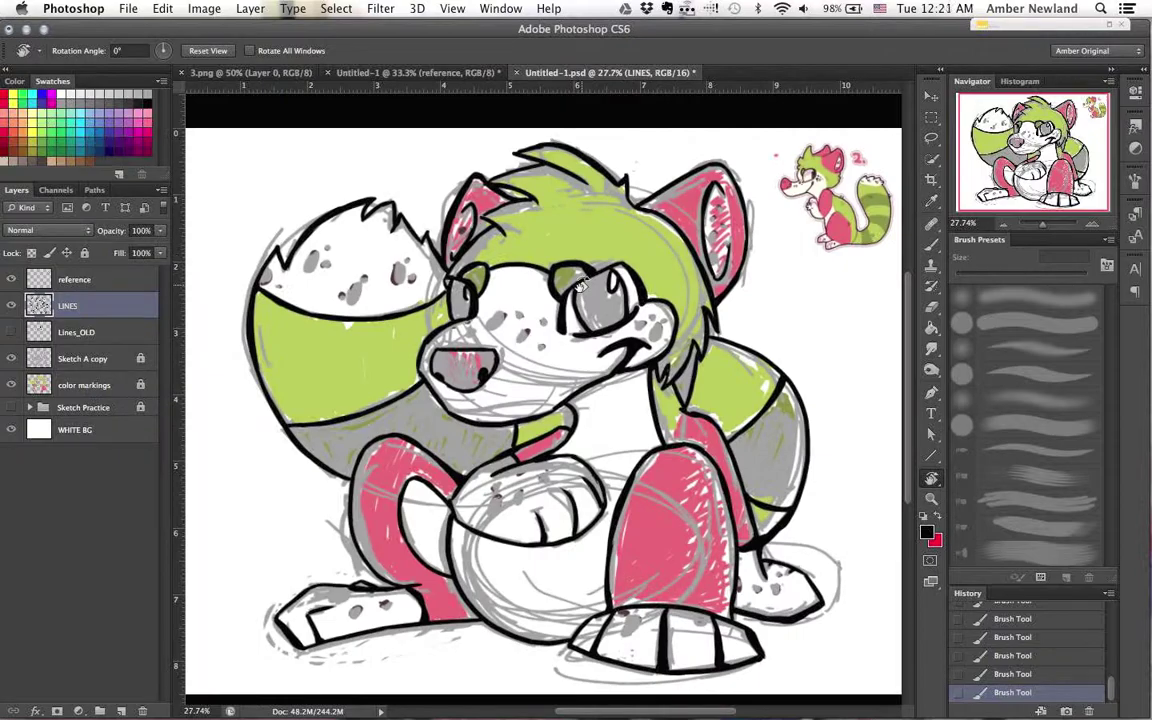
pyautogui.click(11, 332)
pyautogui.click(11, 332)
pyautogui.click(11, 332)
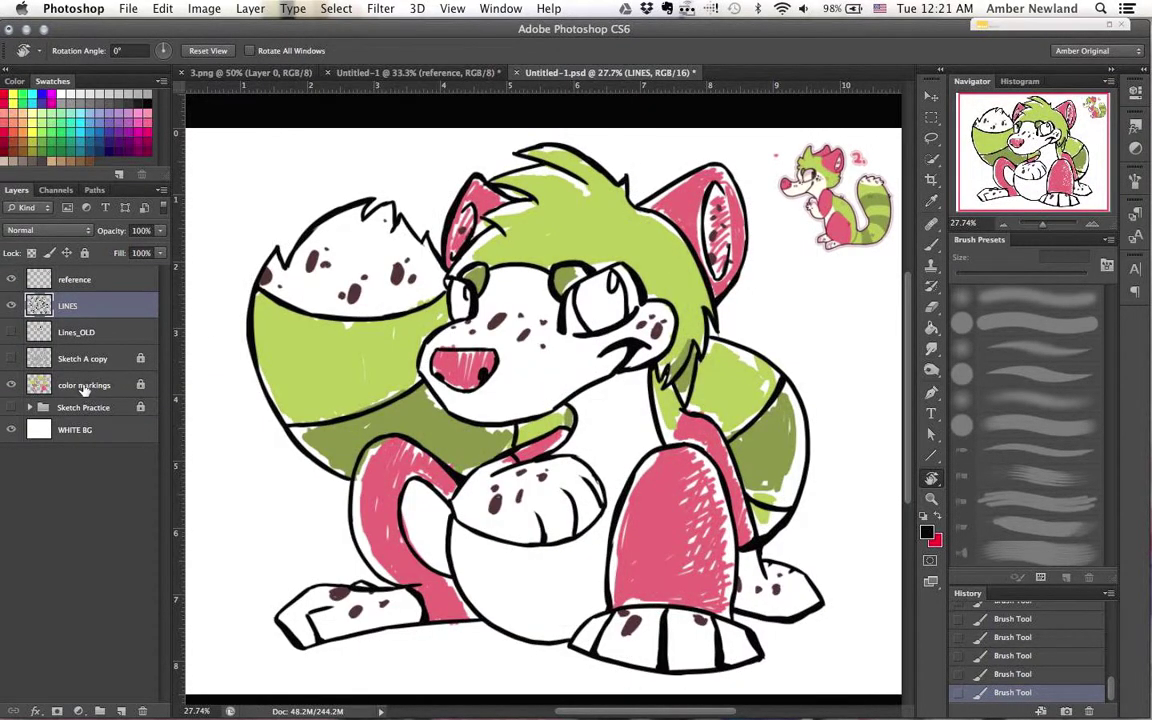
# Step: Duplicate the LINES layer, place the copy beneath the original, and lock the original LINES layer
pyautogui.rightClick(128, 309)
pyautogui.click(150, 211)
pyautogui.press('Return')
pyautogui.moveTo(110, 305); pyautogui.dragTo(112, 333)
pyautogui.click(100, 305)
pyautogui.click(84, 253)
pyautogui.click(100, 332)
# Step: Fill the light tail bands and the small patch under the chin with light green on the LINES copy layer
pyautogui.press('g')
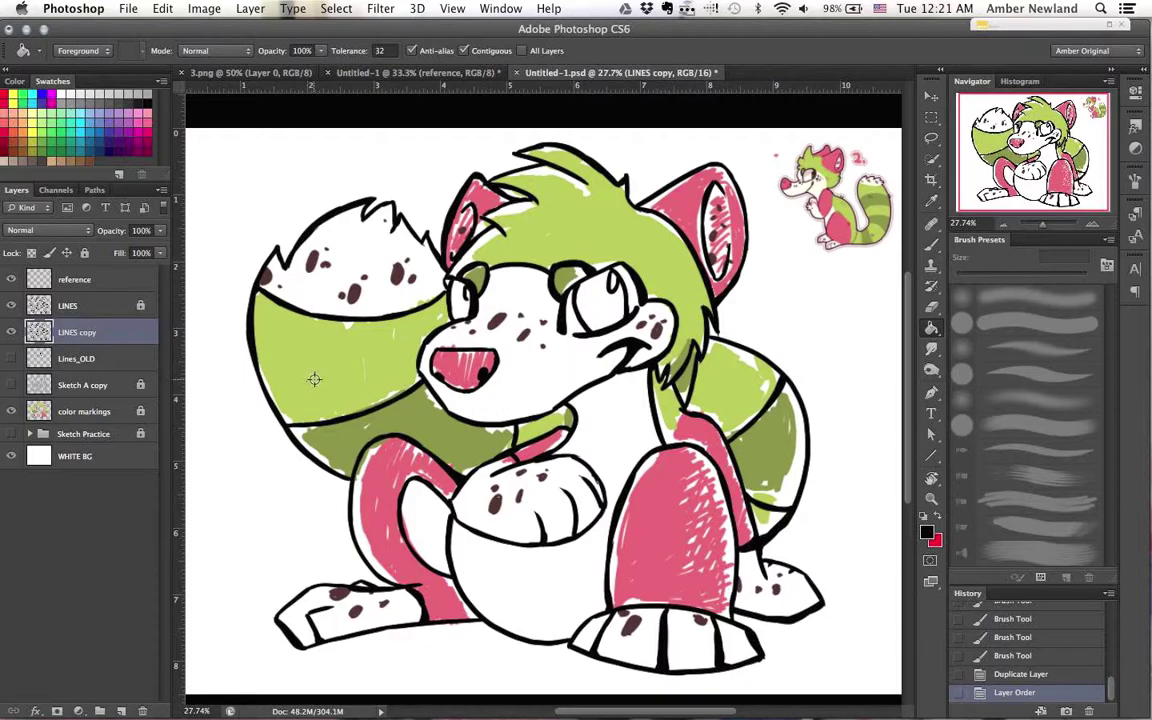
pyautogui.click(305, 361)
pyautogui.click(14, 411)
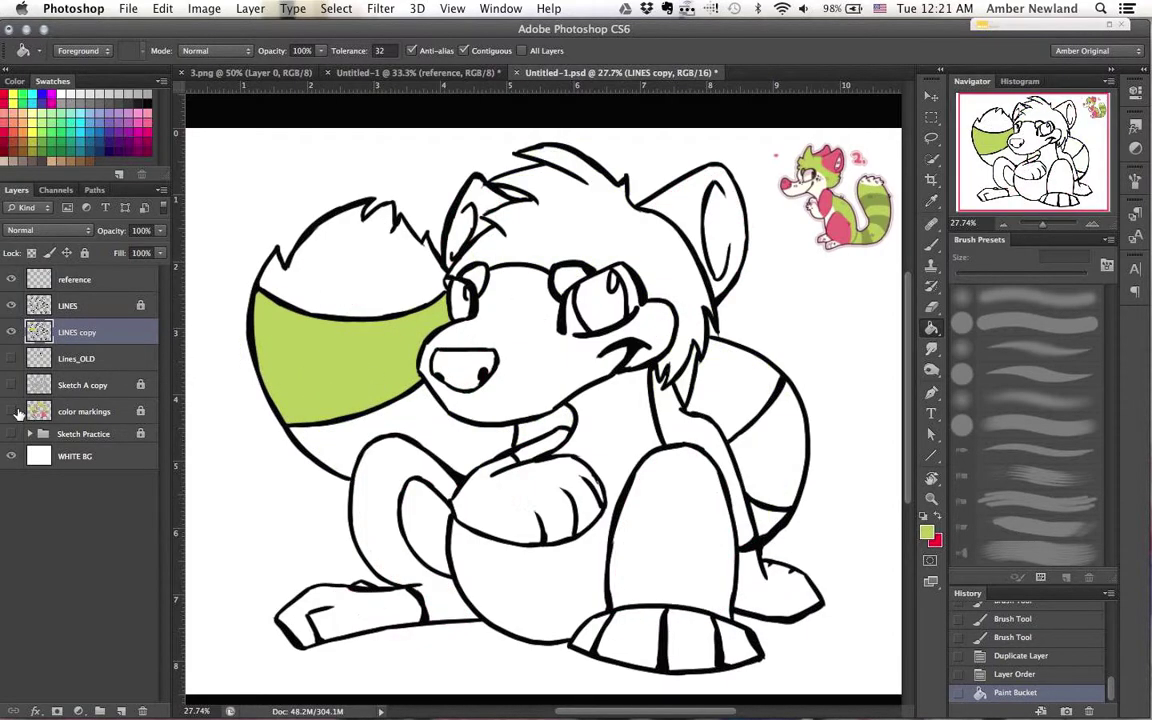
pyautogui.click(551, 418)
pyautogui.click(14, 411)
pyautogui.click(14, 411)
pyautogui.click(733, 386)
pyautogui.click(768, 515)
# Step: Brush the missing black edge of the shoulder patch above the near knee, using the sketch and color markings as a guide
pyautogui.click(12, 411)
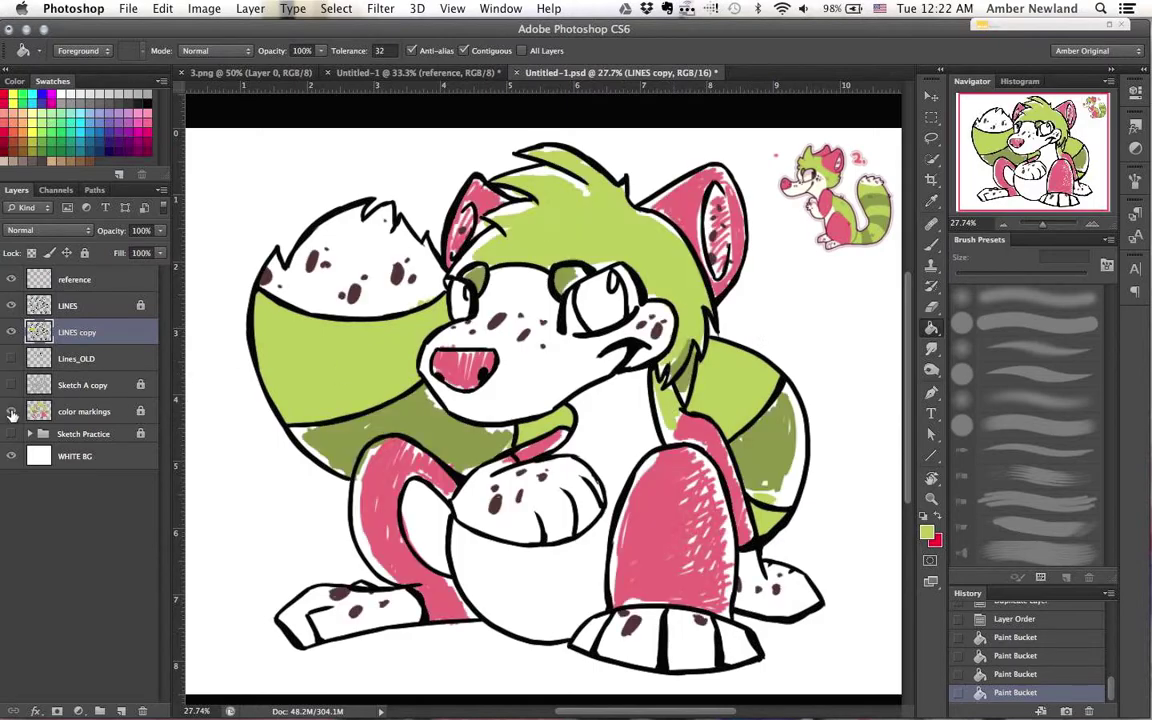
pyautogui.click(12, 385)
pyautogui.press('b')
pyautogui.click(923, 517)
pyautogui.moveTo(685, 411); pyautogui.dragTo(673, 442)
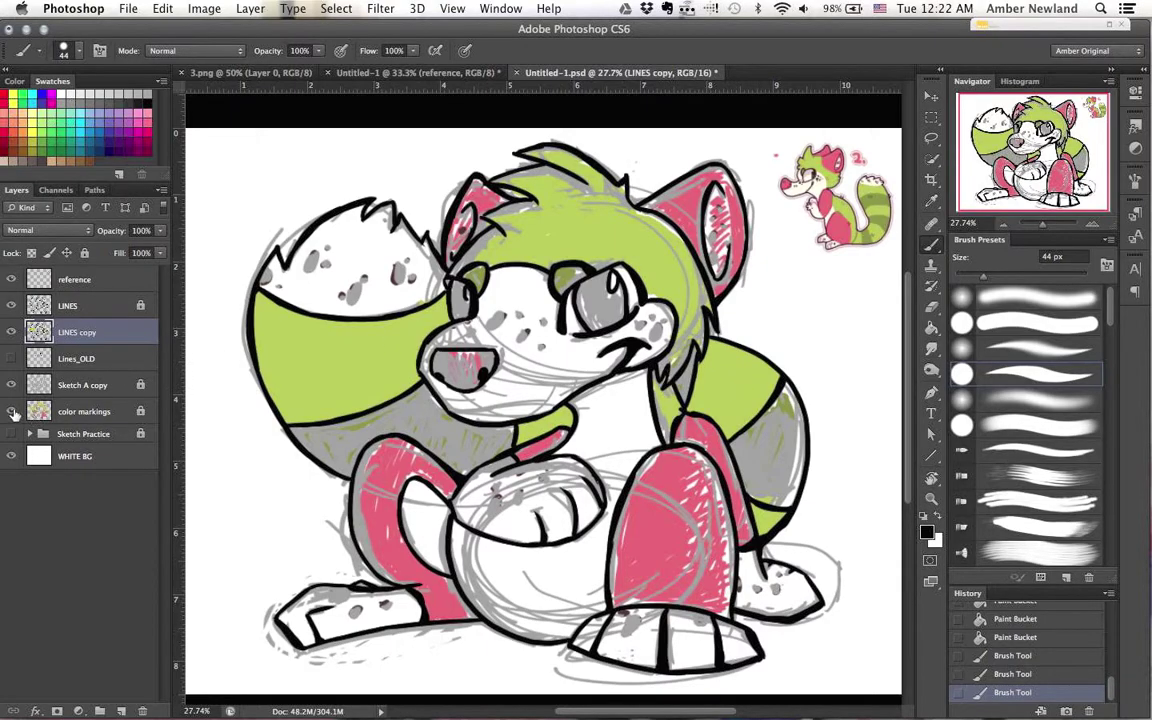
pyautogui.click(12, 411)
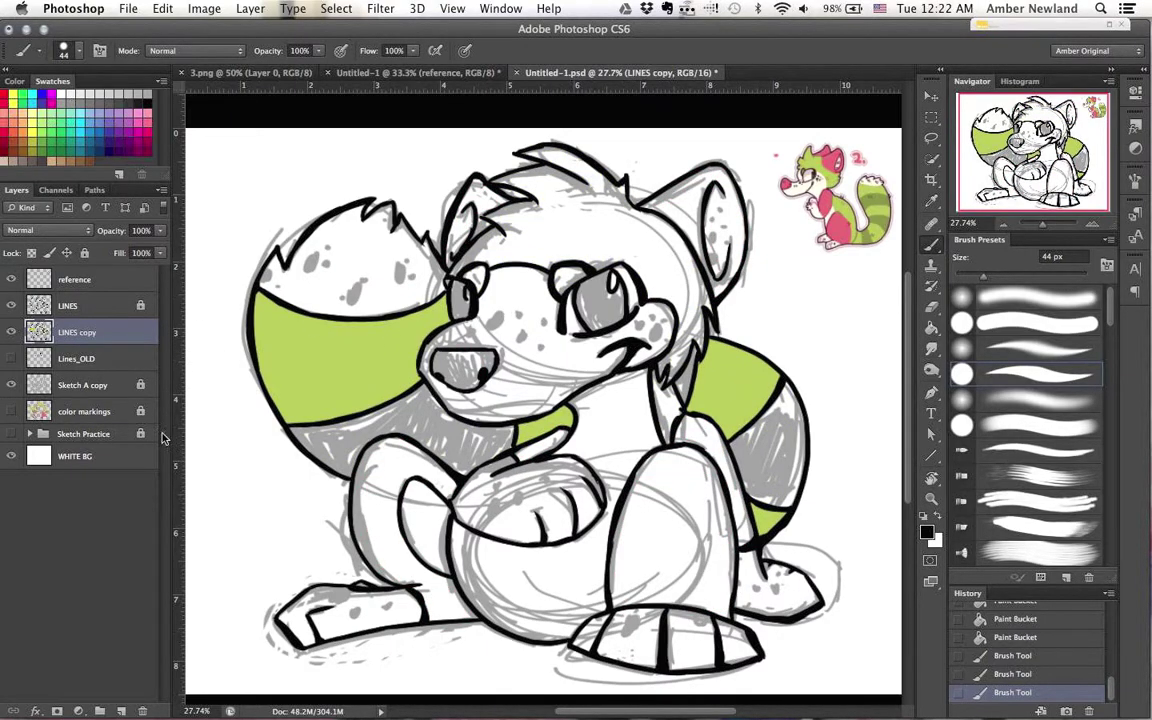
pyautogui.click(12, 385)
# Step: Fill the legs, arm patches and both ears with the pink sampled from the reference character
pyautogui.keyDown('alt'); pyautogui.click(838, 232); pyautogui.keyUp('alt')
pyautogui.press('g')
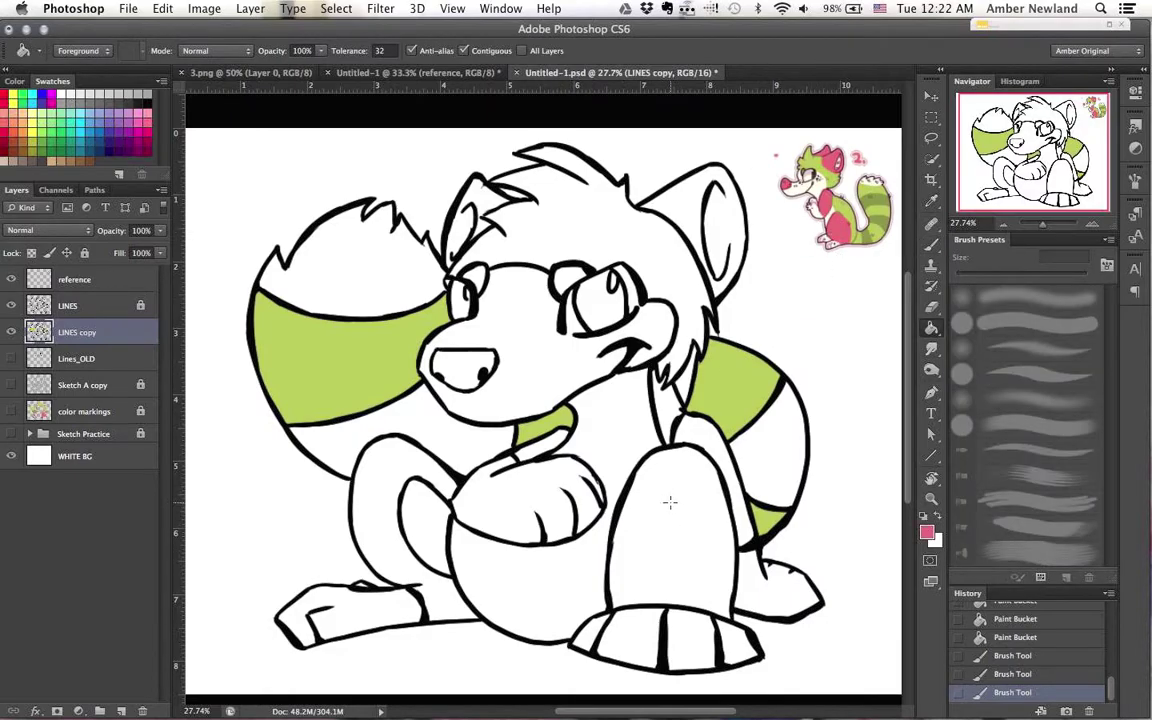
pyautogui.click(669, 501)
pyautogui.click(375, 481)
pyautogui.click(700, 225)
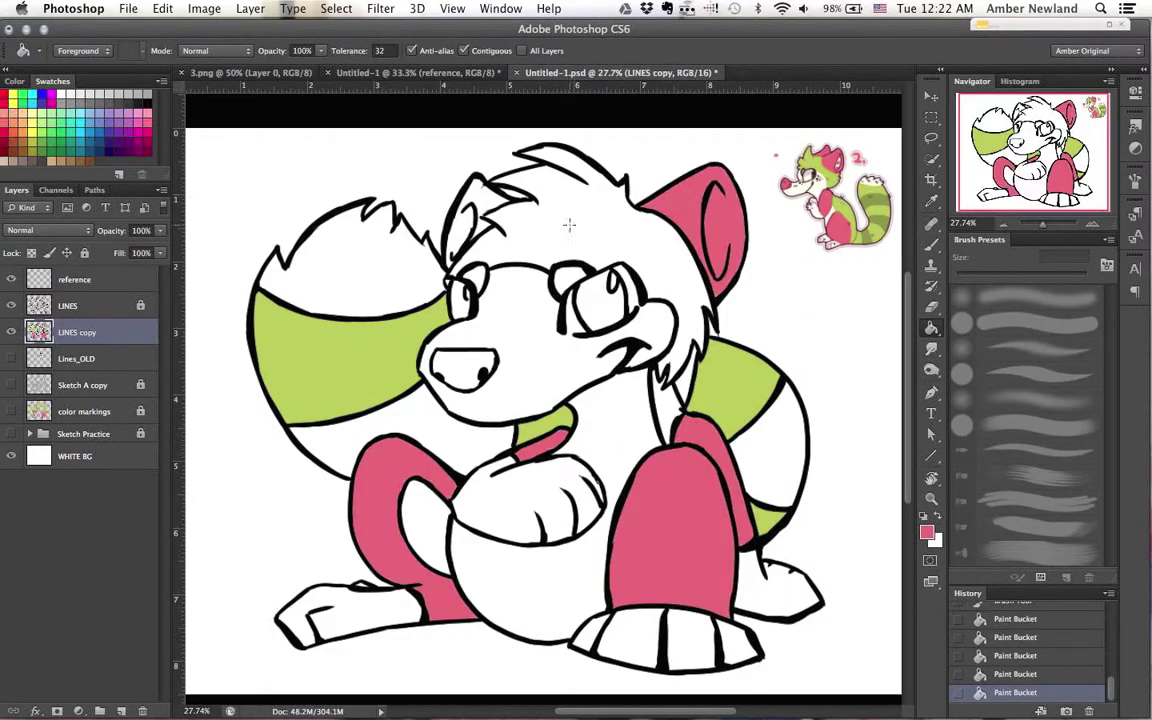
pyautogui.click(470, 215)
# Step: Lasso the inner areas of both ears and clear their pink fill
pyautogui.press('l')
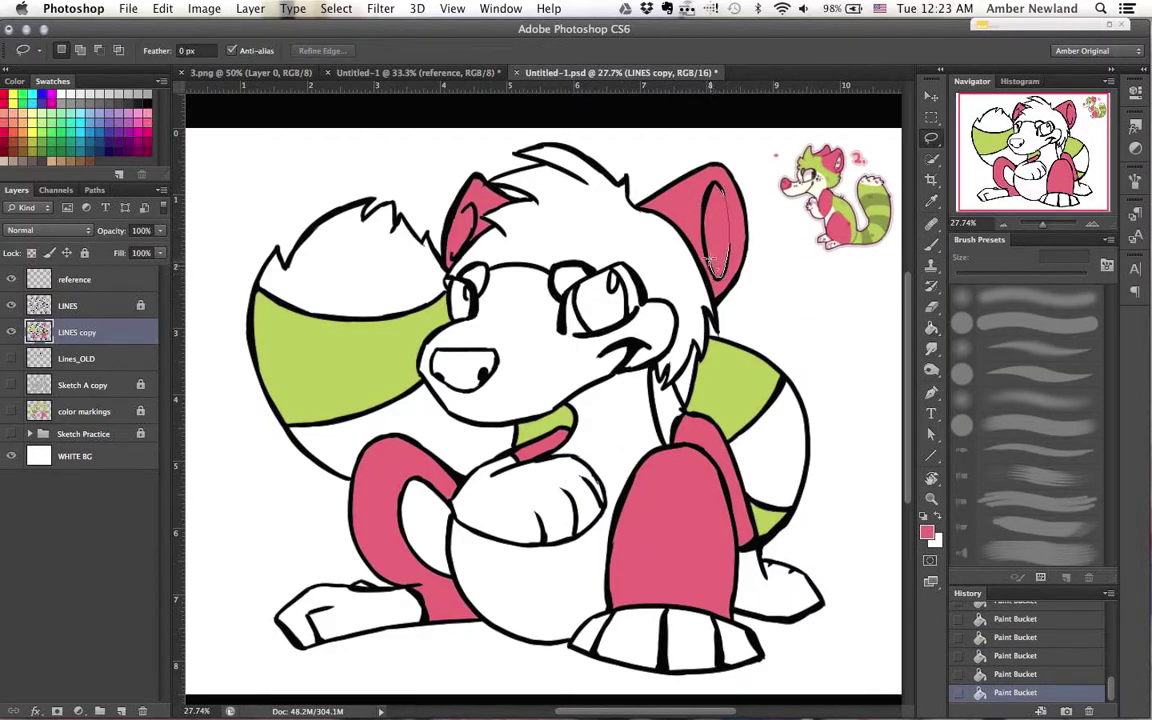
pyautogui.moveTo(716, 186); pyautogui.dragTo(715, 189)
pyautogui.press('Delete')
pyautogui.moveTo(450, 248); pyautogui.dragTo(452, 250)
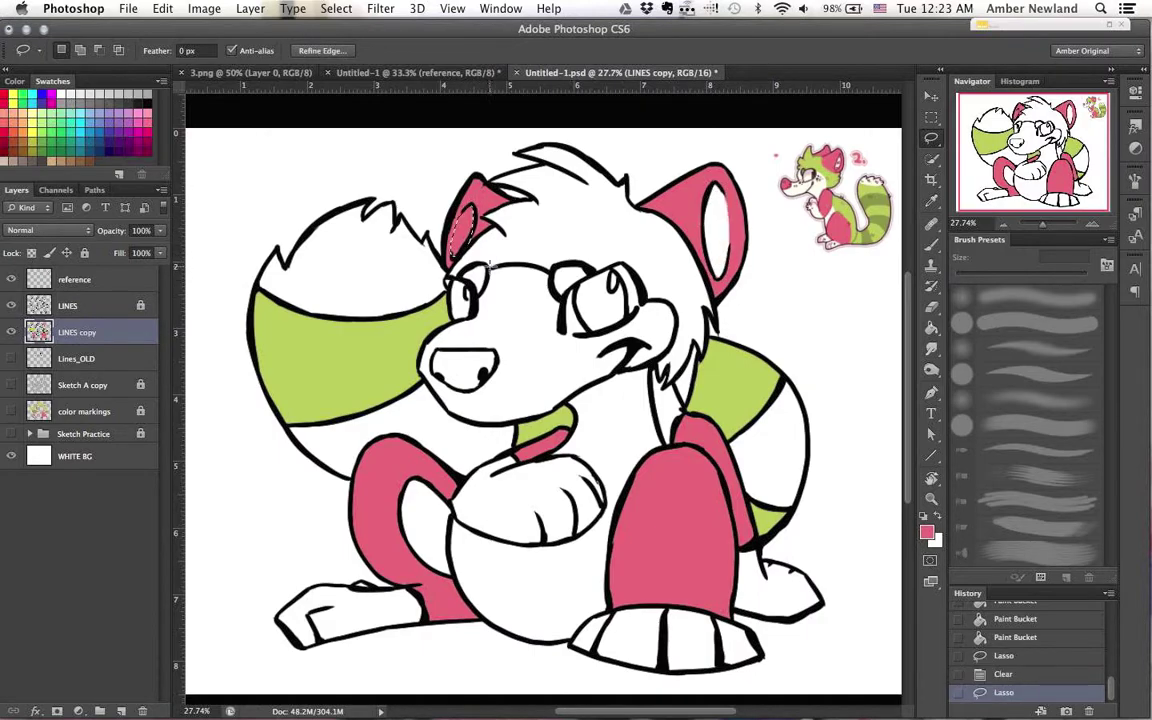
pyautogui.press('Delete')
pyautogui.hotkey('ctrl', 'd')
# Step: Fill the nose pink and the darker tail bands and hair shadow behind the cheek with dark green
pyautogui.press('g')
pyautogui.click(462, 372)
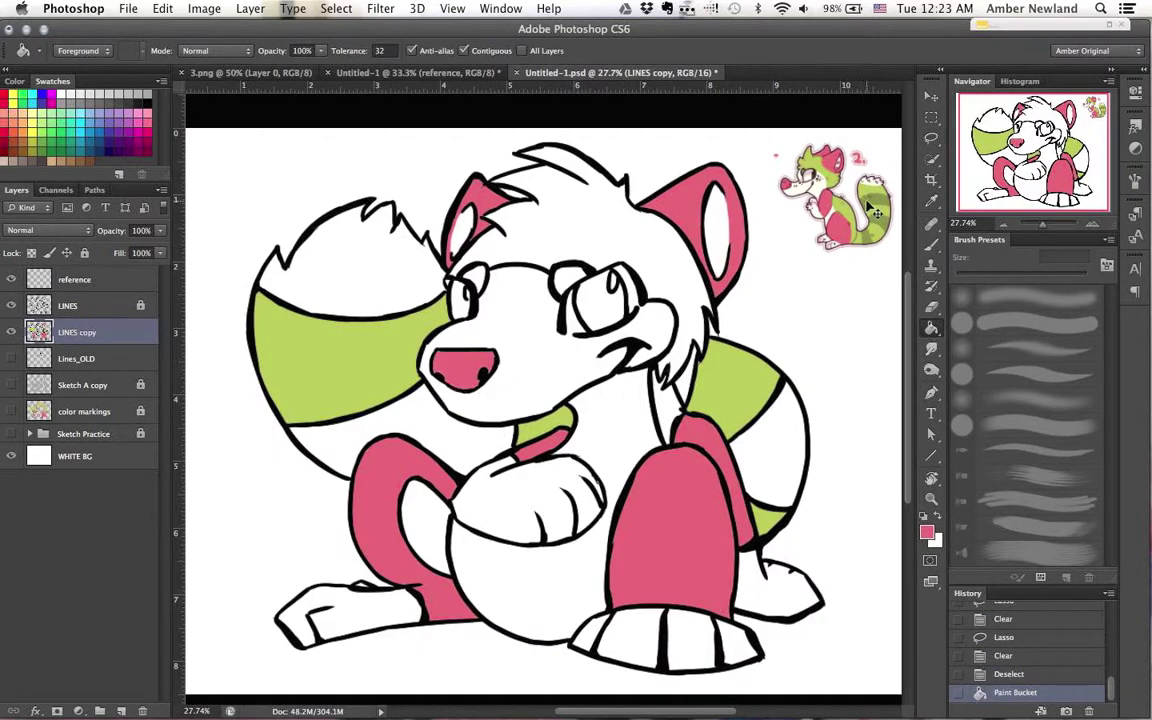
pyautogui.click(402, 428)
pyautogui.click(688, 382)
pyautogui.click(764, 446)
# Step: Fill the hair and back of the neck with light green and both eyebrow shapes with dark green
pyautogui.keyDown('alt'); pyautogui.click(726, 388); pyautogui.keyUp('alt')
pyautogui.click(668, 422)
pyautogui.click(662, 269)
pyautogui.click(562, 279)
pyautogui.click(467, 281)
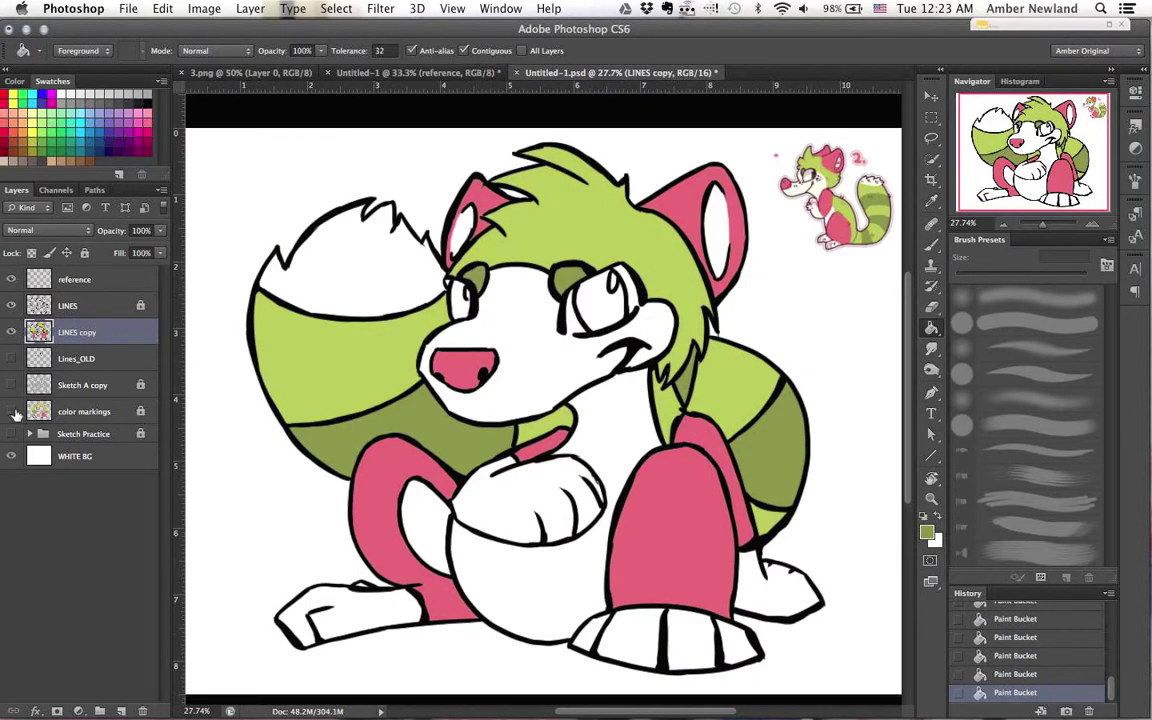
# Step: Show the color markings layer, unlock it and lower its opacity to 29%
pyautogui.click(13, 411)
pyautogui.click(13, 434)
pyautogui.click(13, 434)
pyautogui.click(12, 412)
pyautogui.hscroll(-1, 20, 436)
pyautogui.click(13, 434)
pyautogui.click(12, 411)
pyautogui.click(12, 433)
pyautogui.click(84, 411)
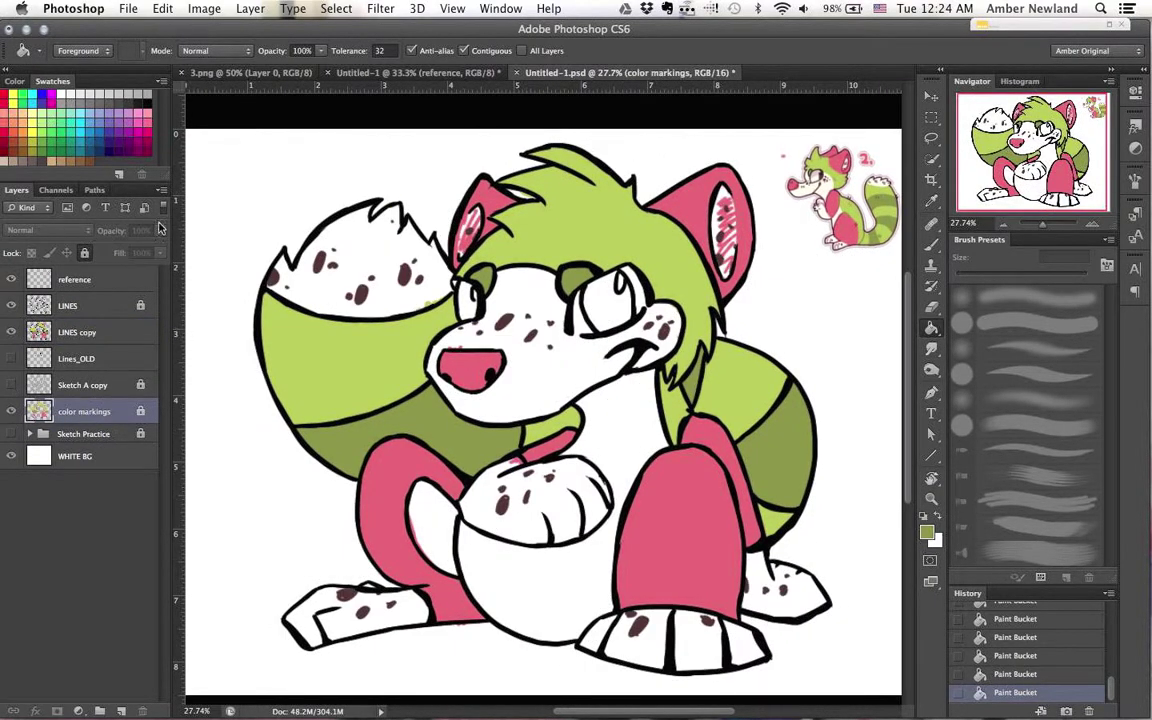
pyautogui.moveTo(159, 230); pyautogui.dragTo(107, 254)
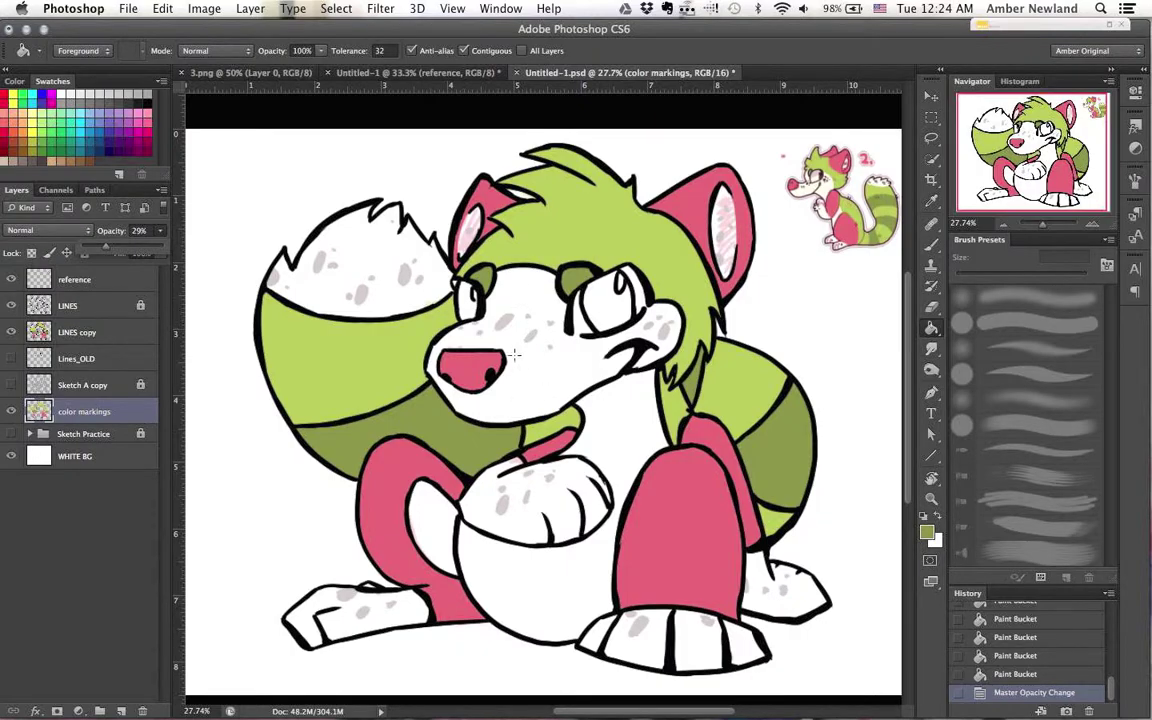
# Step: Sample the dark brown of the reference character for the brush, lock the color markings layer and select LINES copy
pyautogui.scroll(5, 216, 469)
pyautogui.moveTo(744, 289); pyautogui.dragTo(489, 423)
pyautogui.moveTo(620, 296); pyautogui.dragTo(200, 500)
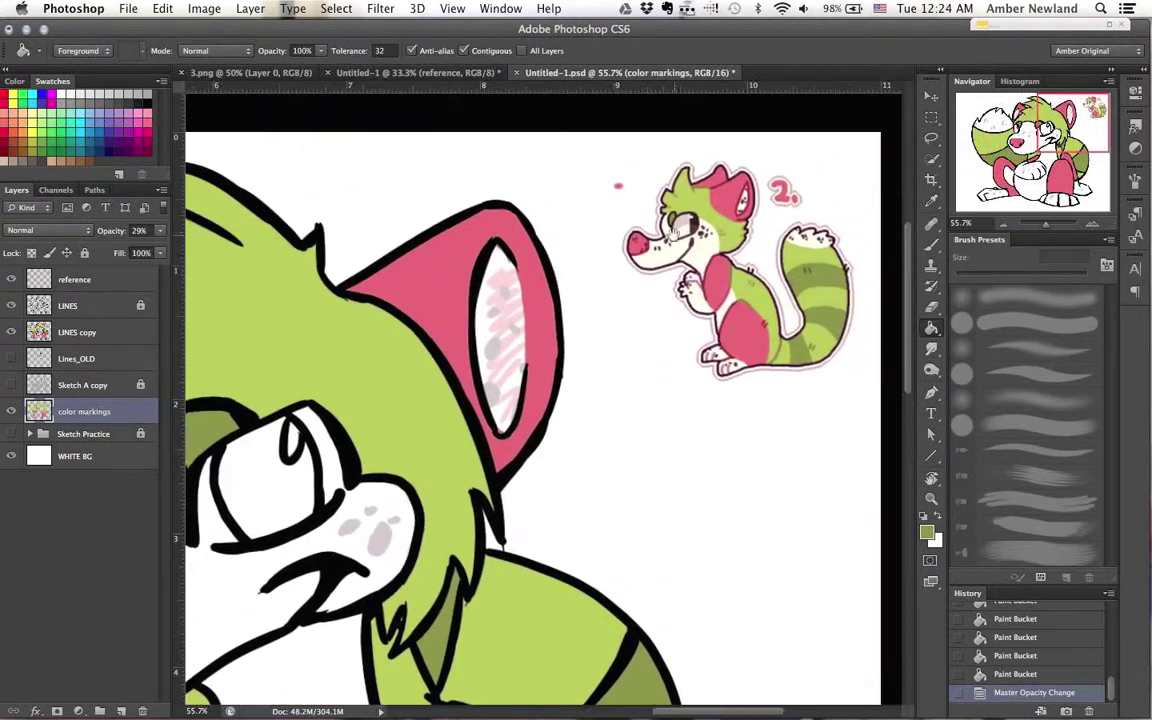
pyautogui.press('b')
pyautogui.keyDown('alt'); pyautogui.click(674, 257); pyautogui.keyUp('alt')
pyautogui.keyDown('alt'); pyautogui.click(697, 230); pyautogui.keyUp('alt')
pyautogui.moveTo(398, 432); pyautogui.dragTo(437, 390)
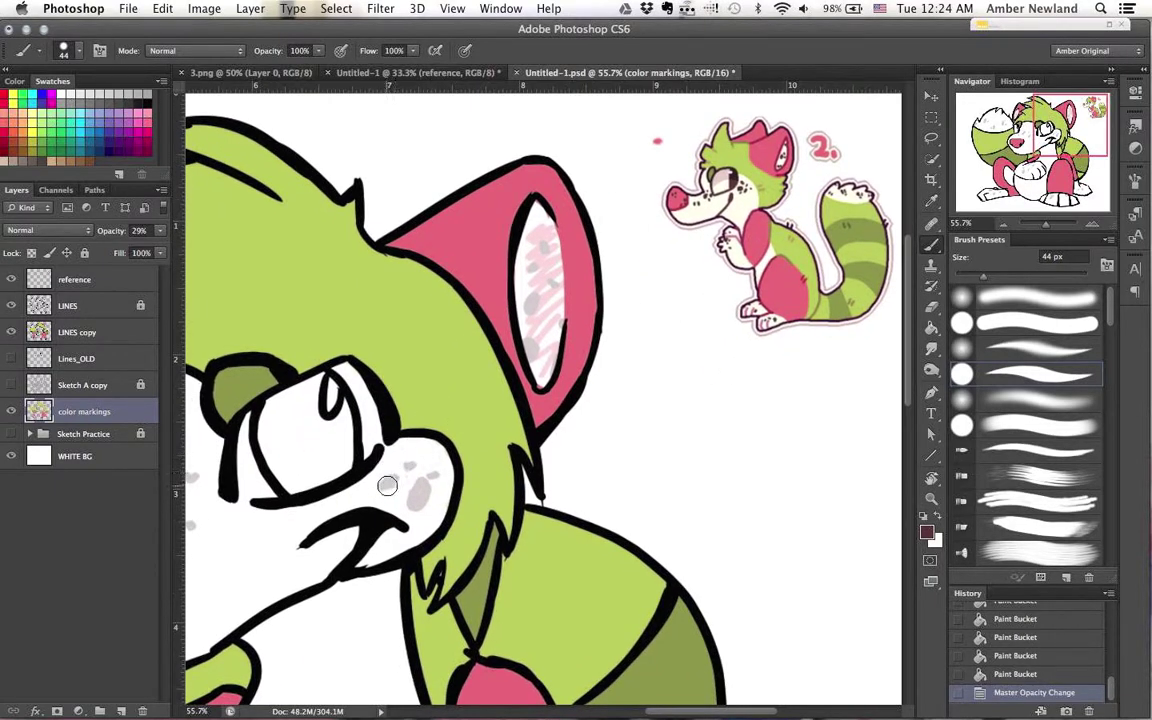
pyautogui.click(86, 334)
pyautogui.click(90, 411)
pyautogui.click(84, 253)
pyautogui.click(96, 334)
# Step: Paint the dark brown spots on the cheek and inside the near ear
pyautogui.moveTo(385, 487); pyautogui.dragTo(390, 482)
pyautogui.click(410, 466)
pyautogui.moveTo(421, 486); pyautogui.dragTo(416, 502)
pyautogui.click(433, 475)
pyautogui.moveTo(532, 347); pyautogui.dragTo(533, 362)
pyautogui.moveTo(536, 297)
pyautogui.mouseDown()
pyautogui.moveTo(533, 307)
pyautogui.moveTo(557, 282)
pyautogui.mouseUp()
pyautogui.click(537, 264)
pyautogui.click(545, 245)
pyautogui.click(563, 322)
# Step: Paint the dark brown freckles across the muzzle and between the eyes
pyautogui.moveTo(504, 326)
pyautogui.mouseDown()
pyautogui.moveTo(544, 296)
pyautogui.moveTo(928, 226)
pyautogui.mouseUp()
pyautogui.click(437, 384)
pyautogui.click(464, 373)
pyautogui.click(475, 392)
pyautogui.click(436, 422)
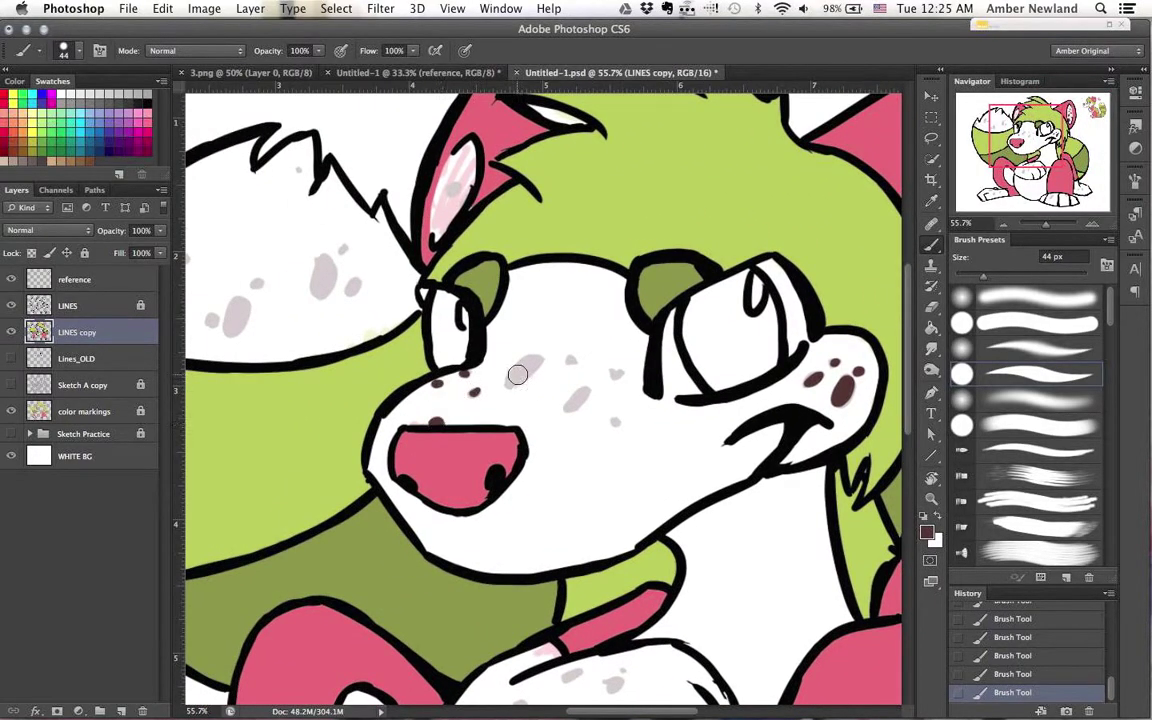
pyautogui.moveTo(516, 378); pyautogui.dragTo(536, 361)
pyautogui.moveTo(569, 403); pyautogui.dragTo(619, 373)
pyautogui.click(570, 361)
pyautogui.click(615, 421)
# Step: Paint the dark brown spots on the white tail tip and inside the far ear
pyautogui.moveTo(438, 341); pyautogui.dragTo(533, 380)
pyautogui.click(248, 289)
pyautogui.click(276, 261)
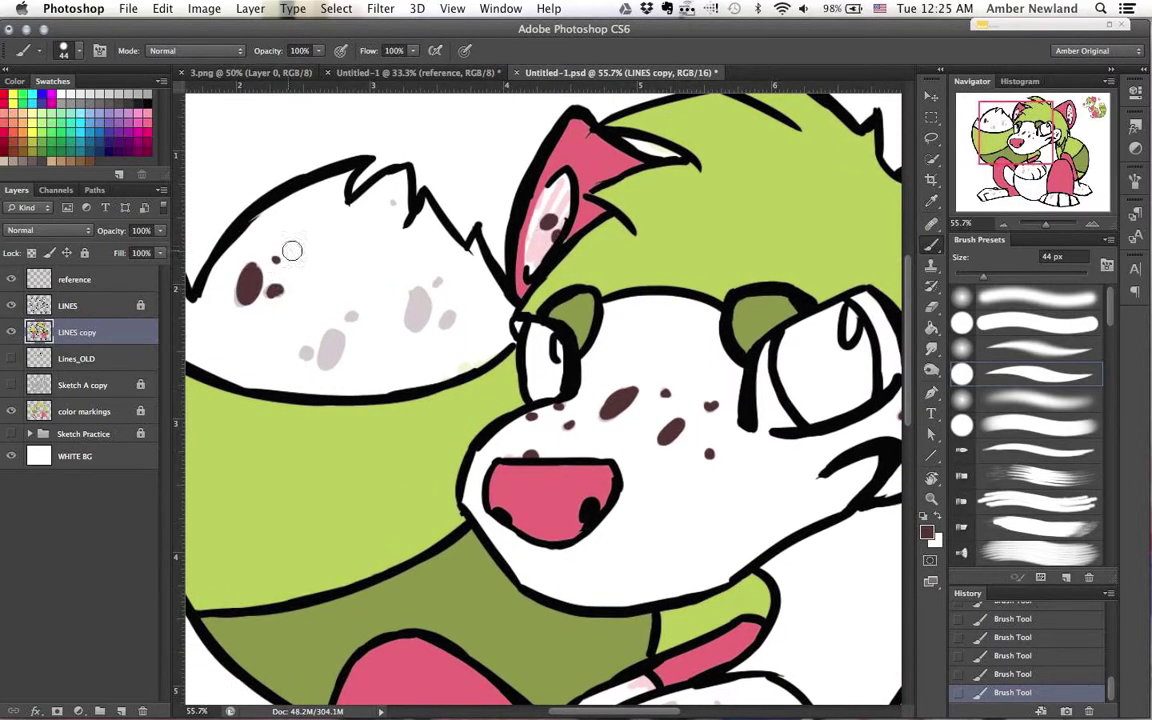
pyautogui.click(394, 204)
pyautogui.click(418, 311)
pyautogui.click(437, 283)
pyautogui.click(447, 320)
pyautogui.moveTo(332, 340); pyautogui.dragTo(328, 361)
pyautogui.click(351, 317)
pyautogui.click(307, 353)
# Step: Paint the dark brown spots on the far foot
pyautogui.moveTo(611, 640)
pyautogui.mouseDown()
pyautogui.moveTo(514, 280)
pyautogui.moveTo(570, 115)
pyautogui.mouseUp()
pyautogui.moveTo(254, 418); pyautogui.dragTo(277, 422)
pyautogui.click(293, 461)
pyautogui.click(349, 446)
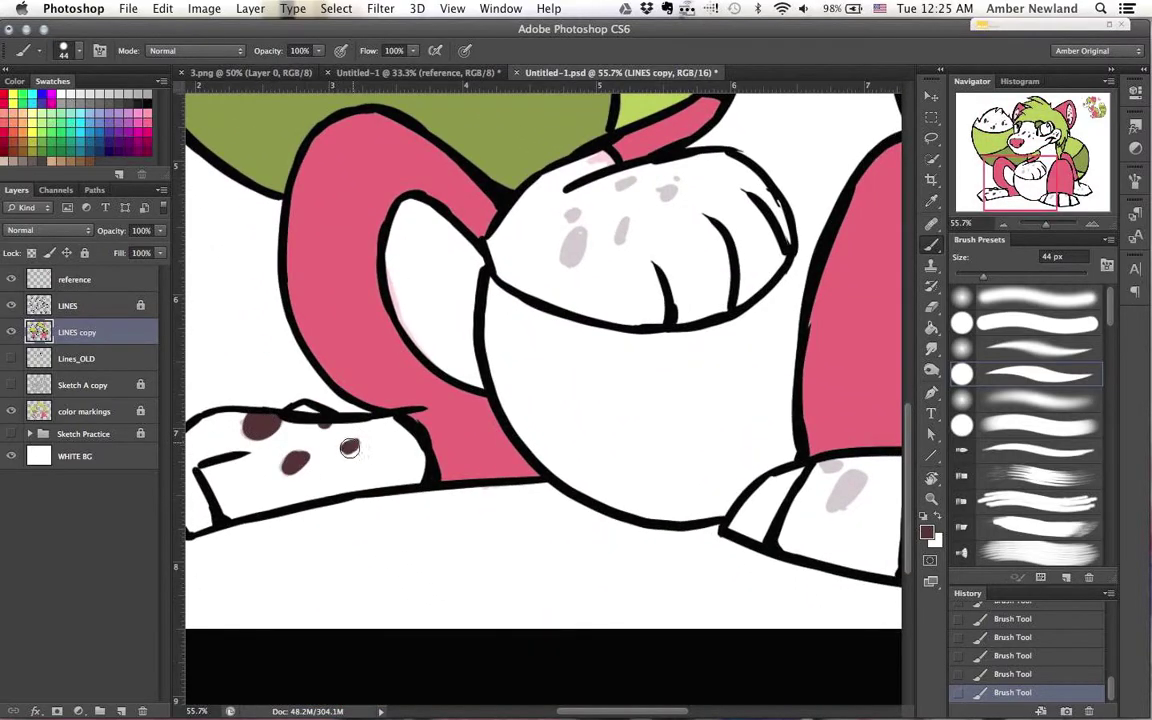
# Step: Paint the dark brown spots on the raised paw over the markings guide
pyautogui.click(573, 246)
pyautogui.click(573, 215)
pyautogui.moveTo(581, 237)
pyautogui.mouseDown()
pyautogui.moveTo(576, 251)
pyautogui.moveTo(620, 240)
pyautogui.mouseUp()
pyautogui.click(626, 184)
pyautogui.click(668, 191)
# Step: Paint the dark brown spots on the front foot and on the hind foot beside the striped tail
pyautogui.moveTo(729, 310)
pyautogui.mouseDown()
pyautogui.moveTo(560, 237)
pyautogui.moveTo(398, 227)
pyautogui.mouseUp()
pyautogui.click(497, 384)
pyautogui.moveTo(511, 420); pyautogui.dragTo(522, 408)
pyautogui.moveTo(648, 394); pyautogui.dragTo(660, 392)
pyautogui.moveTo(731, 332); pyautogui.dragTo(734, 337)
pyautogui.click(770, 336)
pyautogui.moveTo(808, 331); pyautogui.dragTo(805, 340)
pyautogui.click(813, 306)
# Step: Fill both irises with dark brown, closing the gap in the far eye's outline with the brush
pyautogui.moveTo(650, 105)
pyautogui.mouseDown()
pyautogui.moveTo(759, 690)
pyautogui.moveTo(773, 701)
pyautogui.mouseUp()
pyautogui.press('g')
pyautogui.click(578, 383)
pyautogui.click(293, 372)
pyautogui.press('super+z')
pyautogui.press('b')
pyautogui.moveTo(304, 364); pyautogui.dragTo(315, 365)
pyautogui.press('g')
pyautogui.click(292, 378)
pyautogui.click(295, 382)
pyautogui.click(313, 425)
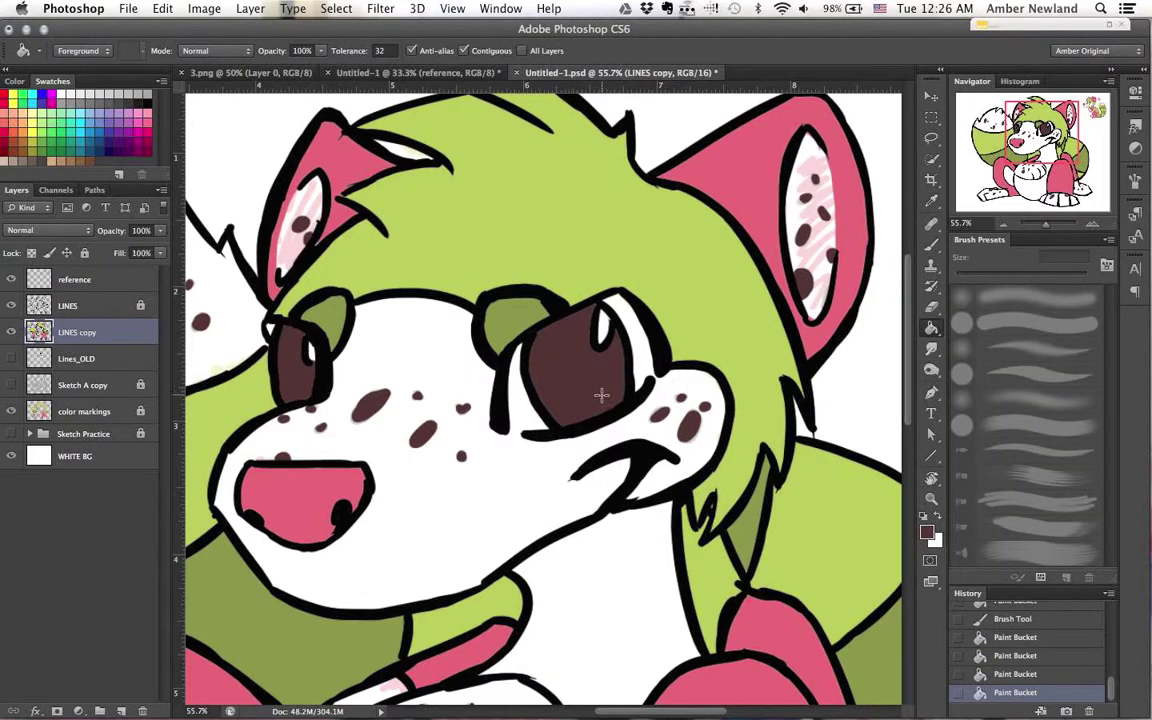
# Step: Paint the dark brown spot at the outer edge of the white tail tip
pyautogui.scroll(-5, 284, 503)
pyautogui.scroll(3, 239, 489)
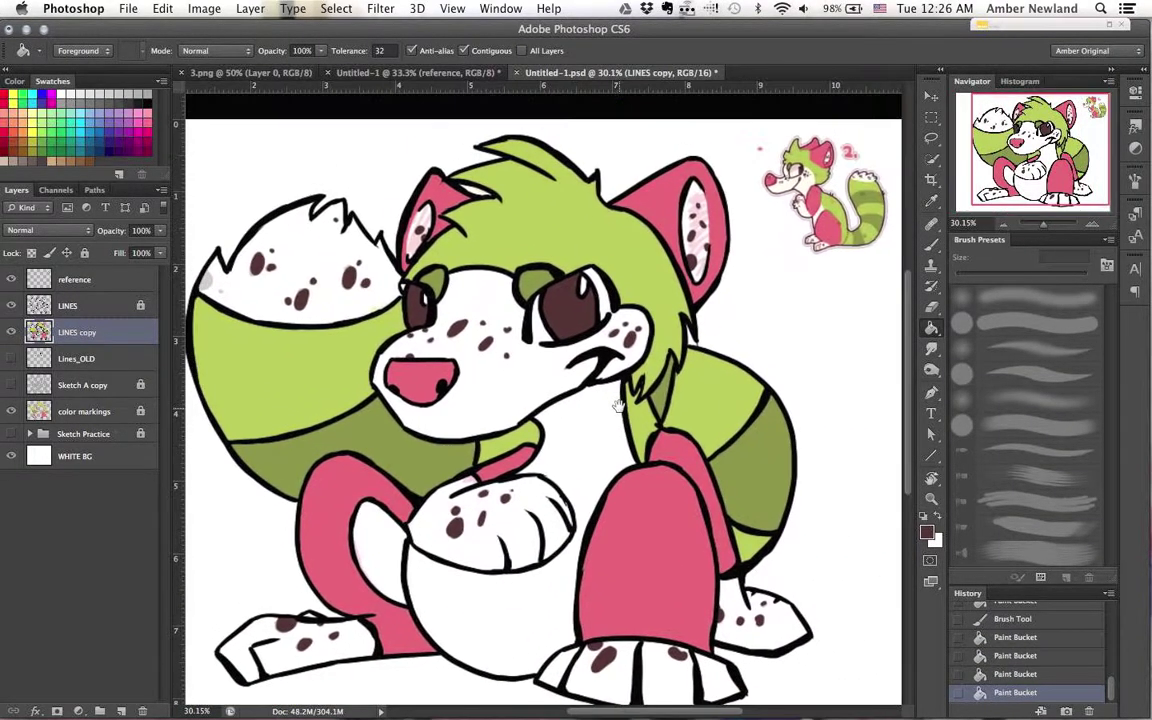
pyautogui.press('b')
pyautogui.moveTo(217, 280); pyautogui.dragTo(219, 284)
pyautogui.click(231, 289)
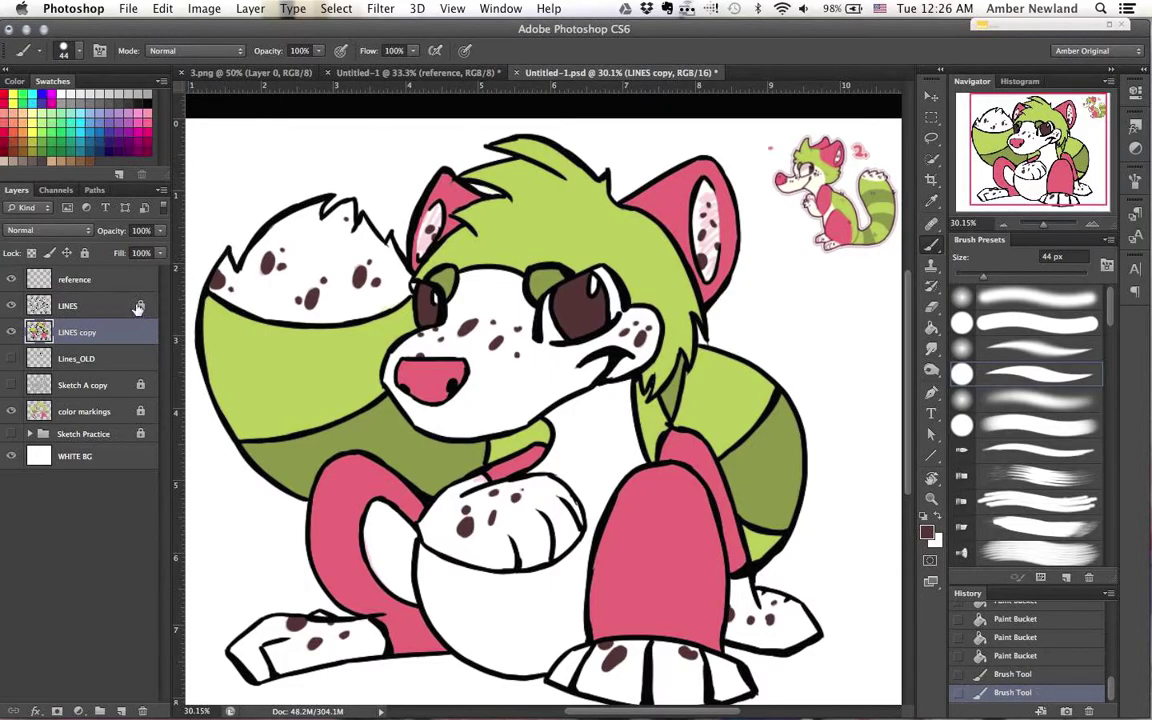
# Step: Add a new layer beneath LINES copy and turn it into a clipping mask
pyautogui.click(122, 711)
pyautogui.moveTo(110, 334); pyautogui.dragTo(110, 374)
pyautogui.rightClick(98, 334)
pyautogui.click(117, 341)
# Step: Lasso the shadow area under the chin, cheek and hair ends and fill it with black on Layer 1
pyautogui.press('l')
pyautogui.moveTo(480, 412); pyautogui.dragTo(405, 416)
pyautogui.click(405, 416)
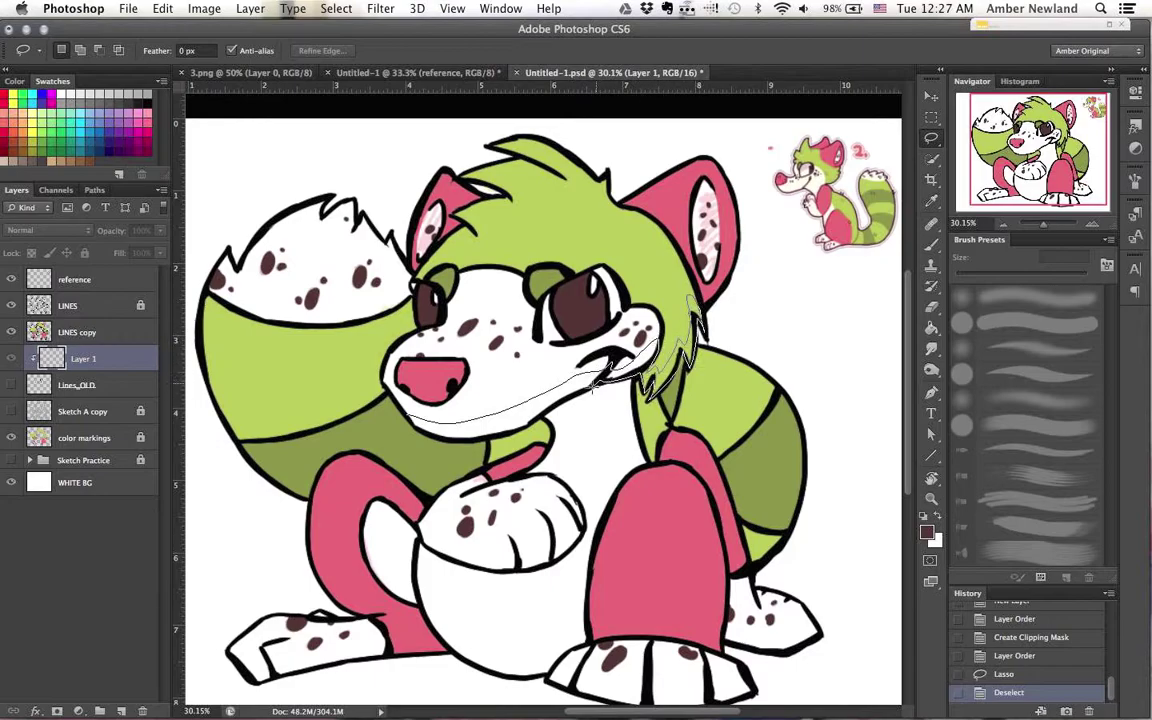
pyautogui.moveTo(462, 444); pyautogui.dragTo(406, 417)
pyautogui.press('g')
pyautogui.click(923, 516)
pyautogui.click(532, 416)
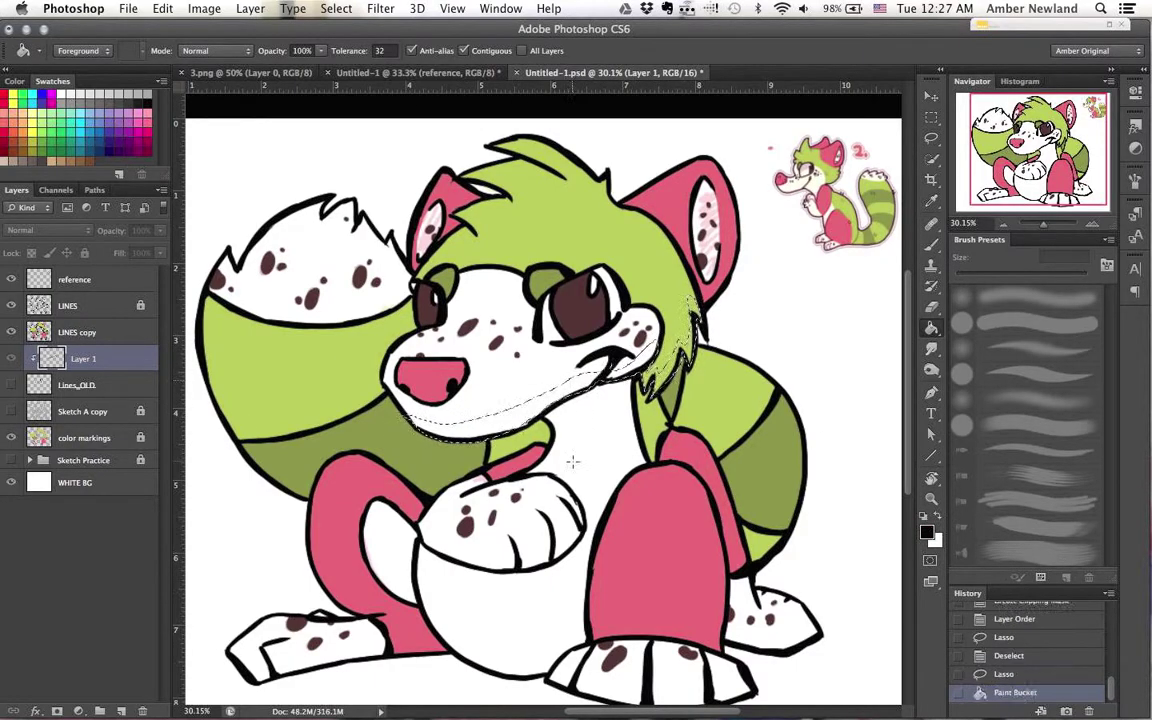
# Step: Try moving and clipping Layer 1 around LINES copy, ending with it unclipped beneath that layer
pyautogui.moveTo(113, 363); pyautogui.dragTo(109, 322)
pyautogui.click(100, 363)
pyautogui.rightClick(100, 360)
pyautogui.click(107, 338)
pyautogui.rightClick(117, 334)
pyautogui.click(130, 359)
pyautogui.click(111, 363)
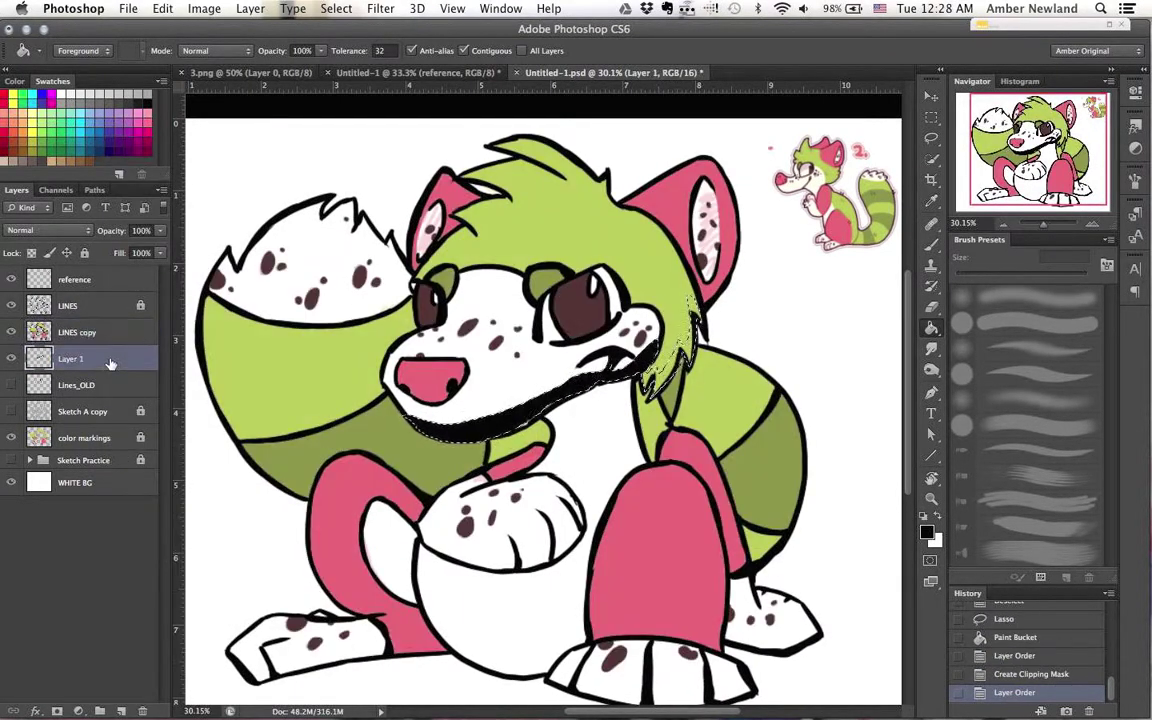
# Step: Lower Layer 1's opacity to 34% and clip it to LINES copy from directly above
pyautogui.moveTo(157, 232); pyautogui.dragTo(105, 252)
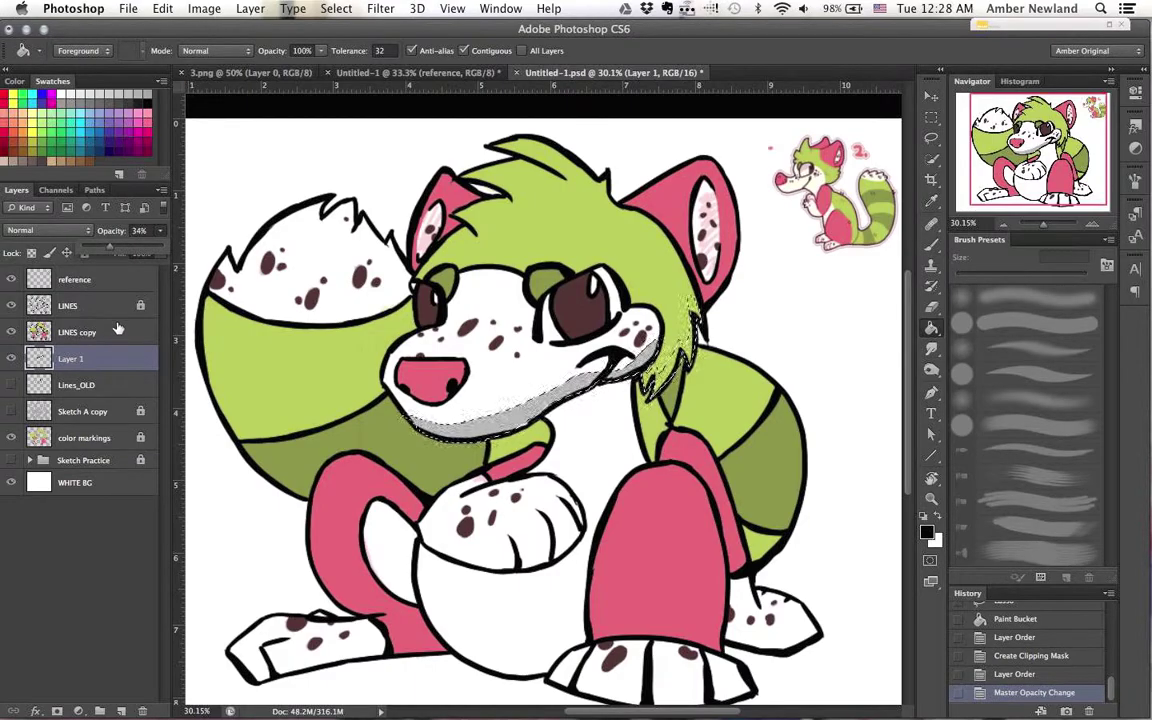
pyautogui.keyDown('alt'); pyautogui.click(116, 345); pyautogui.keyUp('alt')
pyautogui.click(106, 334)
pyautogui.doubleClick(106, 360)
pyautogui.click(1045, 284)
pyautogui.moveTo(108, 362); pyautogui.dragTo(104, 322)
pyautogui.rightClick(97, 336)
pyautogui.click(130, 340)
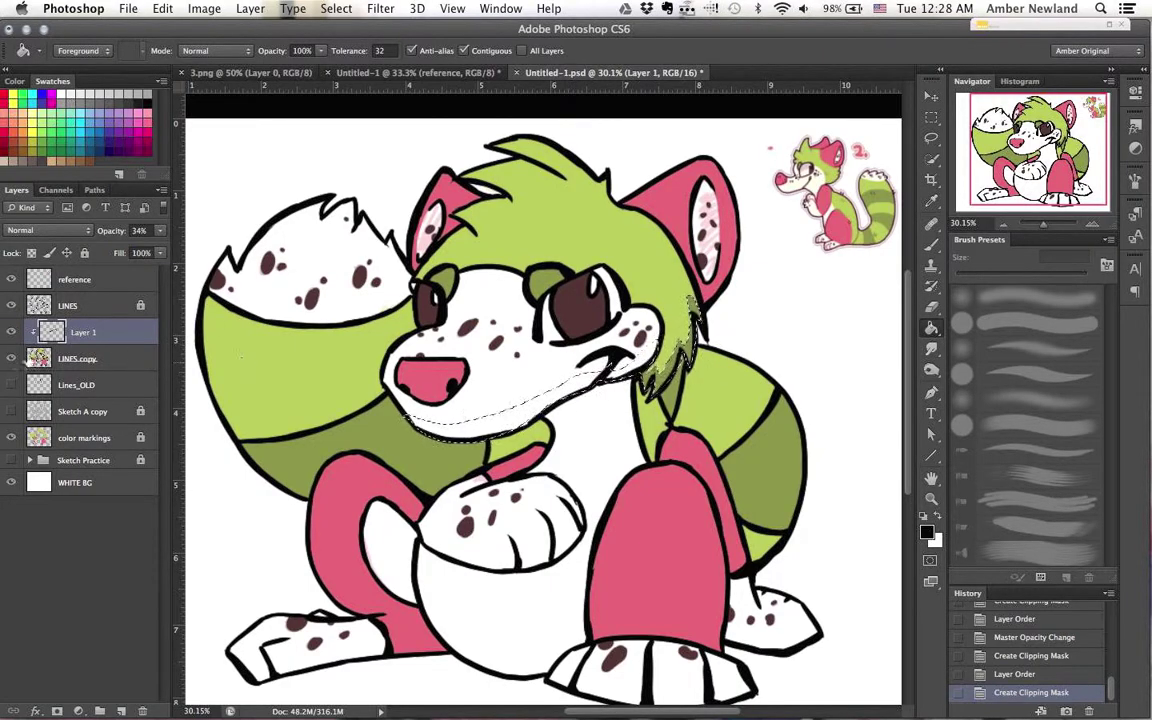
# Step: Hide the WHITE BG layer and fill the tail tip, inner ears and face with white on LINES copy
pyautogui.click(12, 483)
pyautogui.click(138, 364)
pyautogui.press('super+d')
pyautogui.press('x')
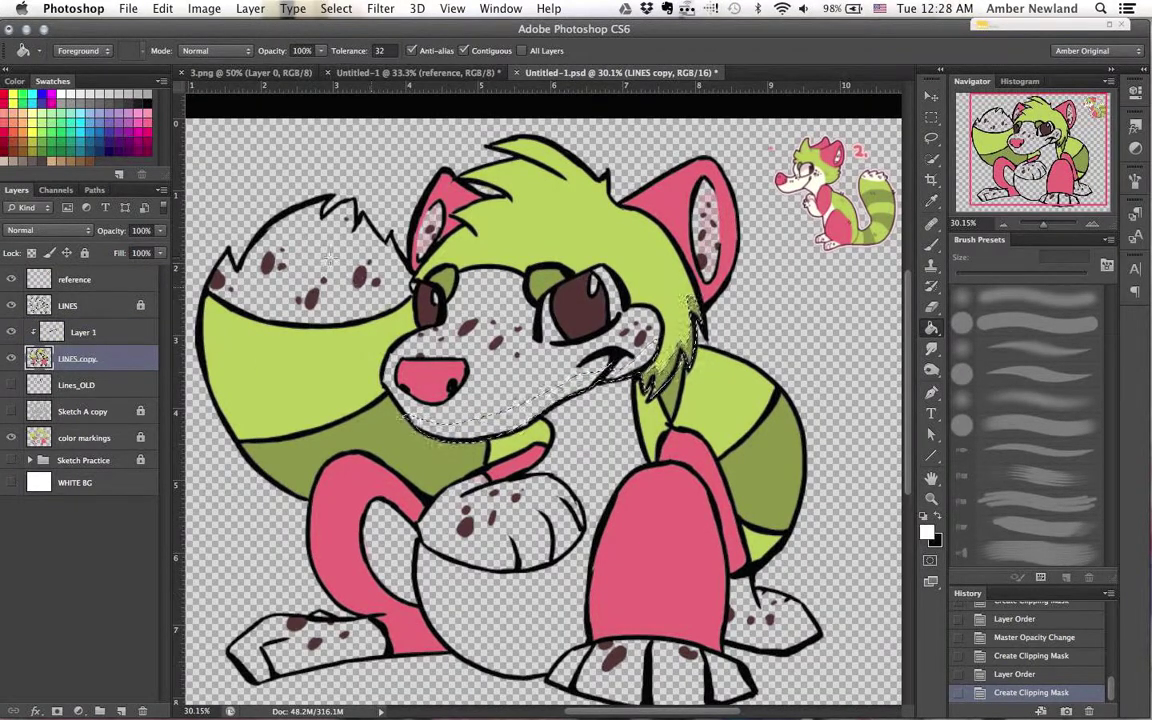
pyautogui.click(345, 245)
pyautogui.click(433, 217)
pyautogui.click(424, 238)
pyautogui.click(706, 228)
pyautogui.click(488, 337)
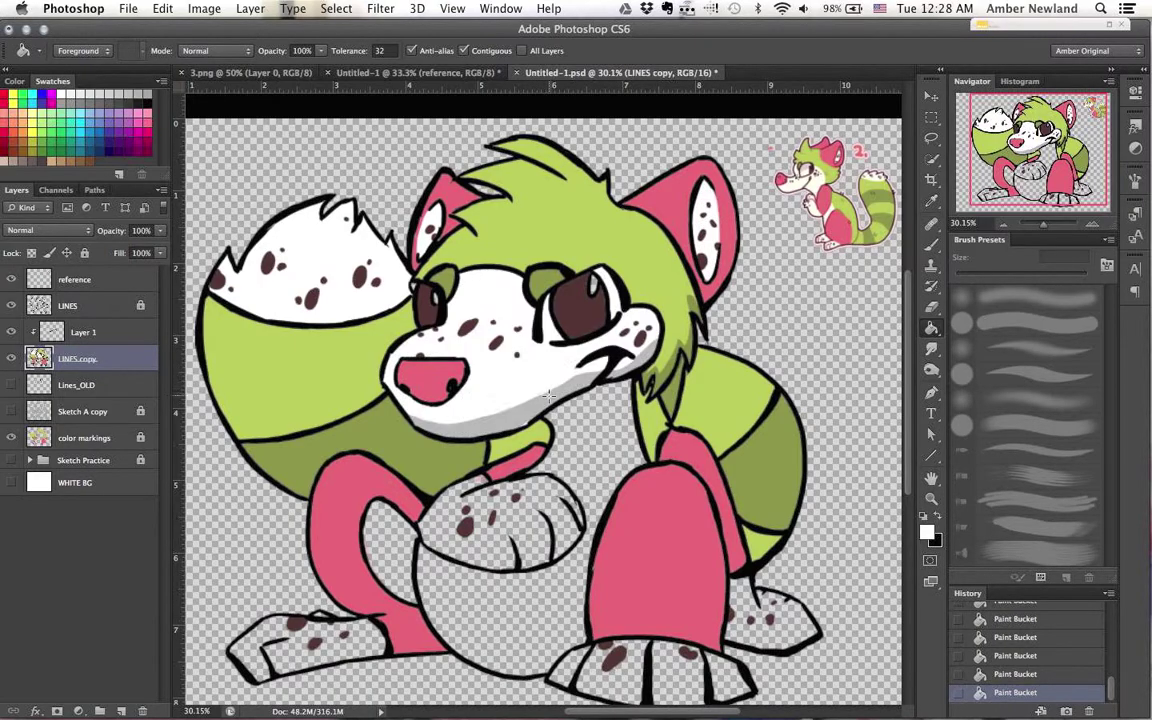
# Step: Fill the neck, belly, raised paw, inner thigh and all the feet with white on LINES copy
pyautogui.click(530, 390)
pyautogui.click(470, 470)
pyautogui.click(360, 505)
pyautogui.click(334, 642)
pyautogui.click(622, 678)
pyautogui.click(571, 673)
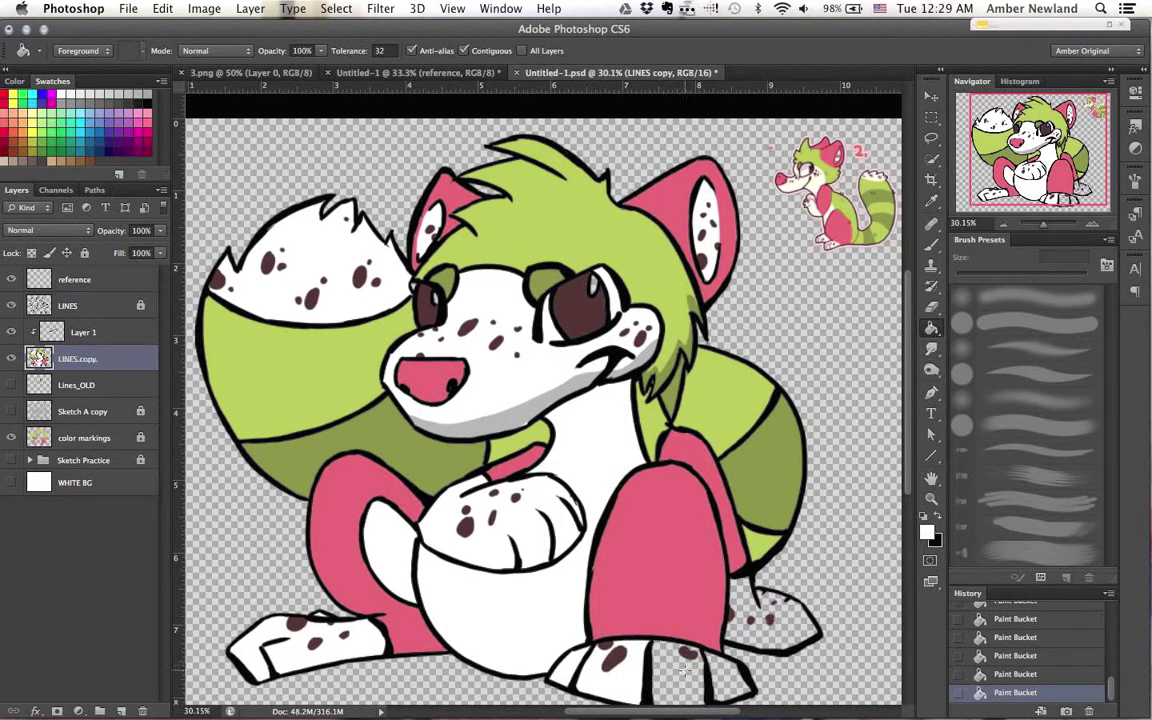
pyautogui.click(672, 679)
pyautogui.click(725, 680)
pyautogui.click(757, 622)
# Step: Touch up the near eye's highlight with the brush on the LINES copy layer
pyautogui.click(105, 332)
pyautogui.press('b')
pyautogui.press('x')
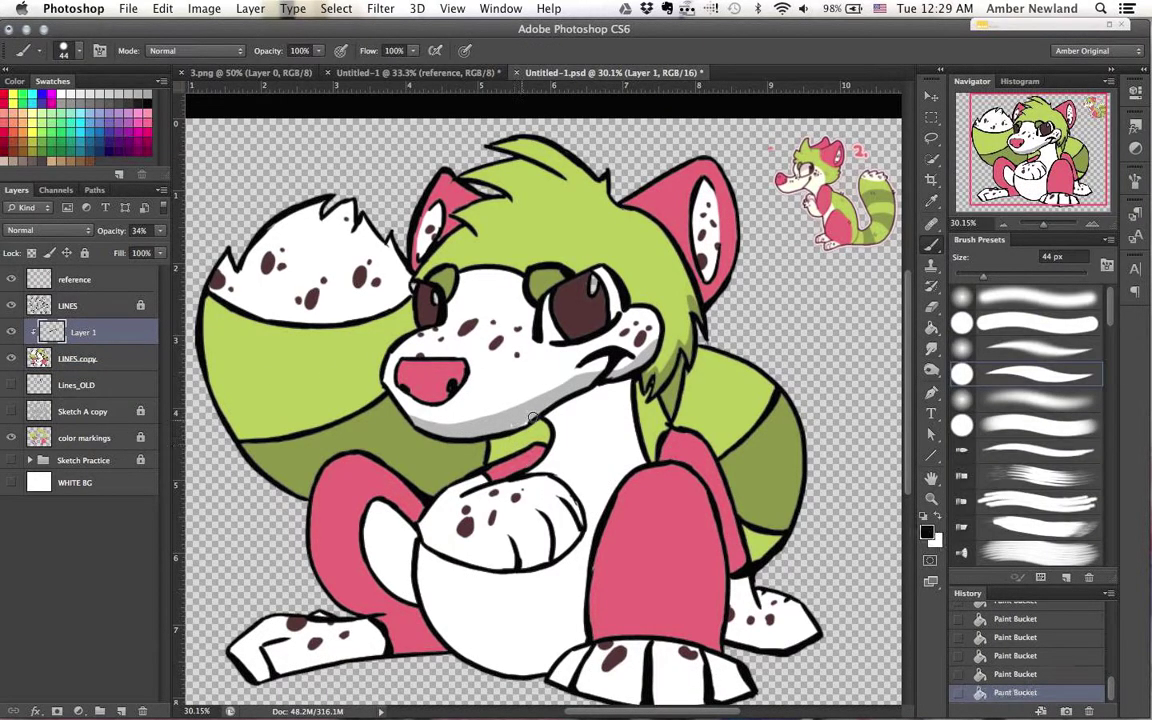
pyautogui.click(85, 358)
pyautogui.moveTo(595, 281); pyautogui.dragTo(594, 291)
pyautogui.press('super+z')
pyautogui.press('x')
# Step: Rename Layer 1 to Shadows and brush a black shadow across the upper part of the near eye
pyautogui.click(88, 334)
pyautogui.write('Shadows')
pyautogui.press('Return')
pyautogui.moveTo(538, 318)
pyautogui.mouseDown()
pyautogui.moveTo(603, 273)
pyautogui.moveTo(621, 300)
pyautogui.mouseUp()
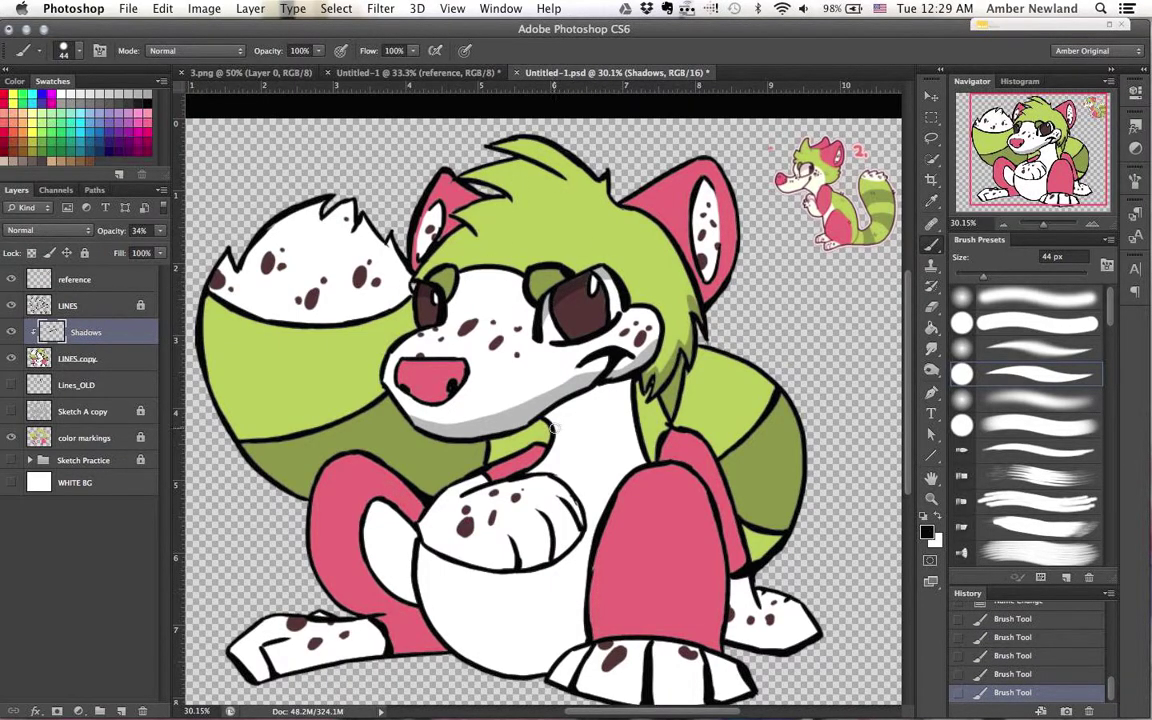
# Step: Lasso the area of the neck beneath the jaw and fill it with black shadow
pyautogui.press('l')
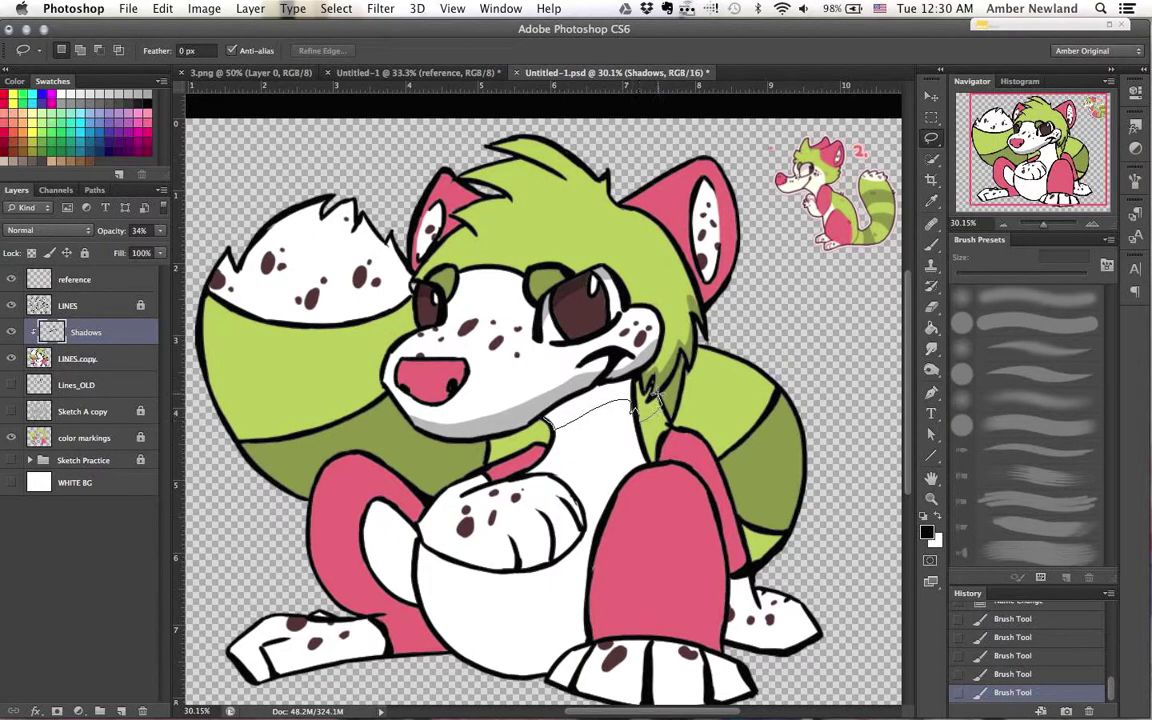
pyautogui.moveTo(546, 418); pyautogui.dragTo(552, 427)
pyautogui.press('g')
pyautogui.click(592, 408)
pyautogui.press('b')
pyautogui.press('super+d')
pyautogui.press('l')
pyautogui.moveTo(741, 381); pyautogui.dragTo(710, 348)
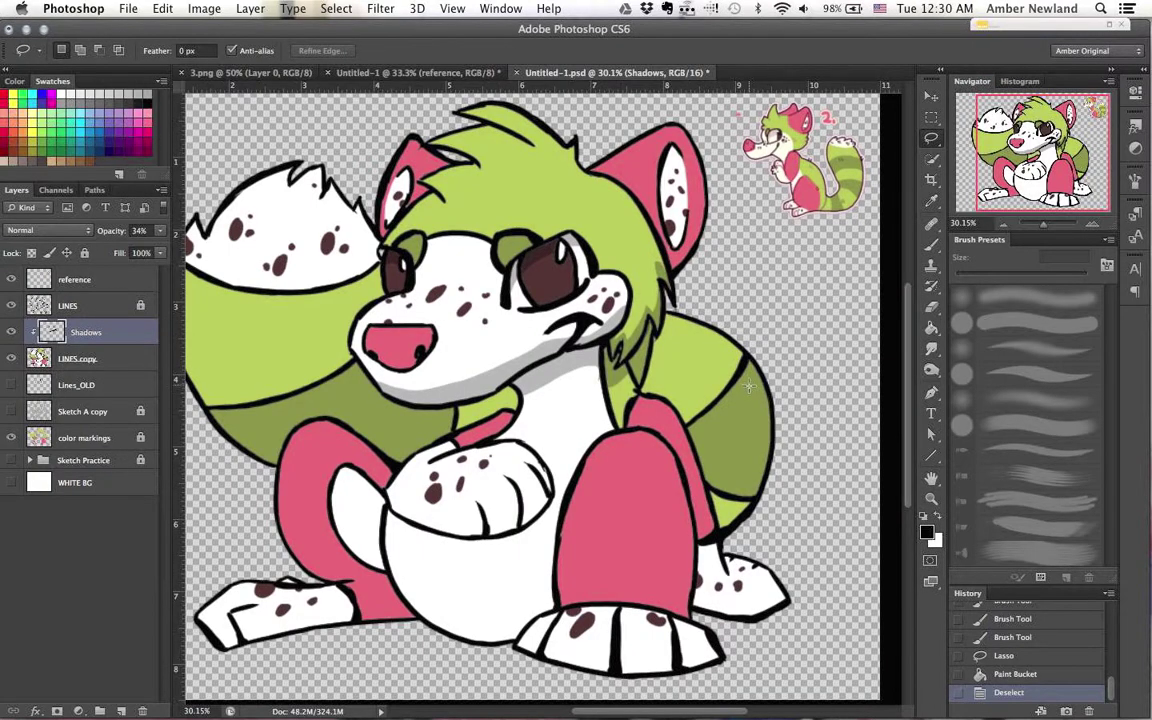
pyautogui.moveTo(327, 340); pyautogui.dragTo(401, 347)
pyautogui.moveTo(295, 287); pyautogui.dragTo(252, 268)
pyautogui.hotkey('ctrl', 'd')
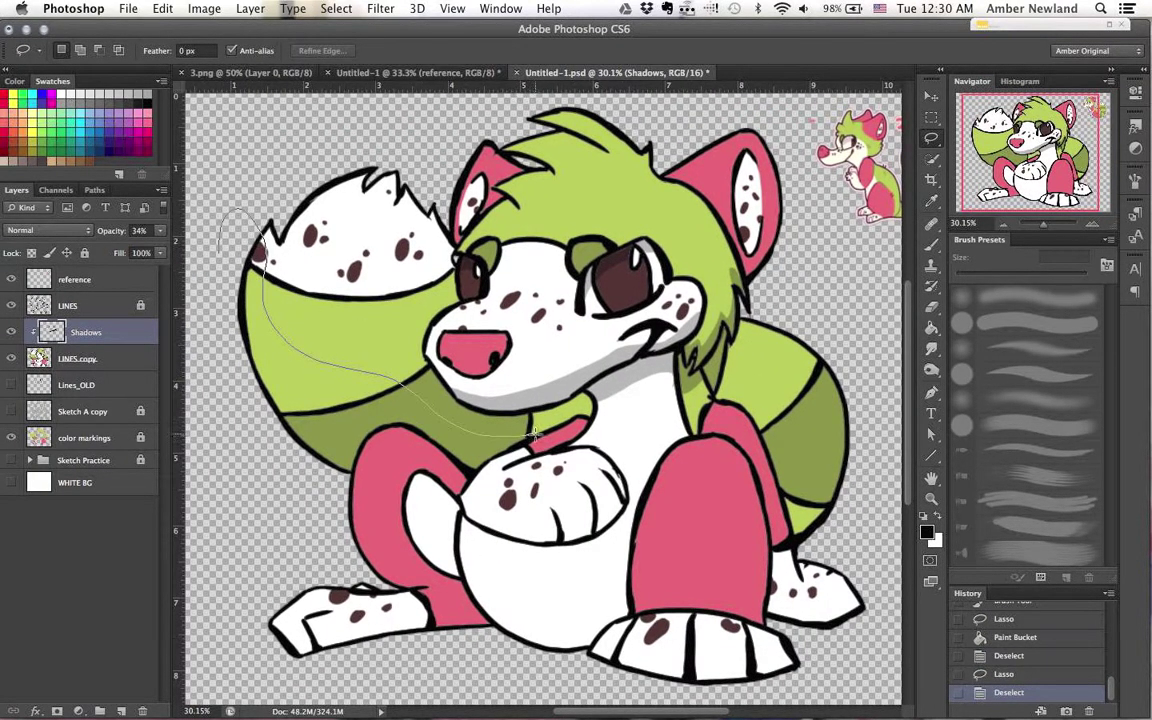
# Step: Lasso the outer and lower part of the large tail section and fill it with black shadow
pyautogui.moveTo(380, 431); pyautogui.dragTo(235, 425)
pyautogui.press('g')
pyautogui.click(350, 446)
pyautogui.press('b')
pyautogui.press('super+d')
# Step: Lasso the lower part of the tail curve behind the back and fill it with black shadow
pyautogui.press('l')
pyautogui.moveTo(838, 449)
pyautogui.mouseDown()
pyautogui.moveTo(722, 505)
pyautogui.moveTo(703, 395)
pyautogui.moveTo(775, 470)
pyautogui.moveTo(674, 558)
pyautogui.moveTo(690, 420)
pyautogui.mouseUp()
pyautogui.moveTo(695, 395)
pyautogui.mouseDown()
pyautogui.moveTo(722, 512)
pyautogui.moveTo(764, 586)
pyautogui.mouseUp()
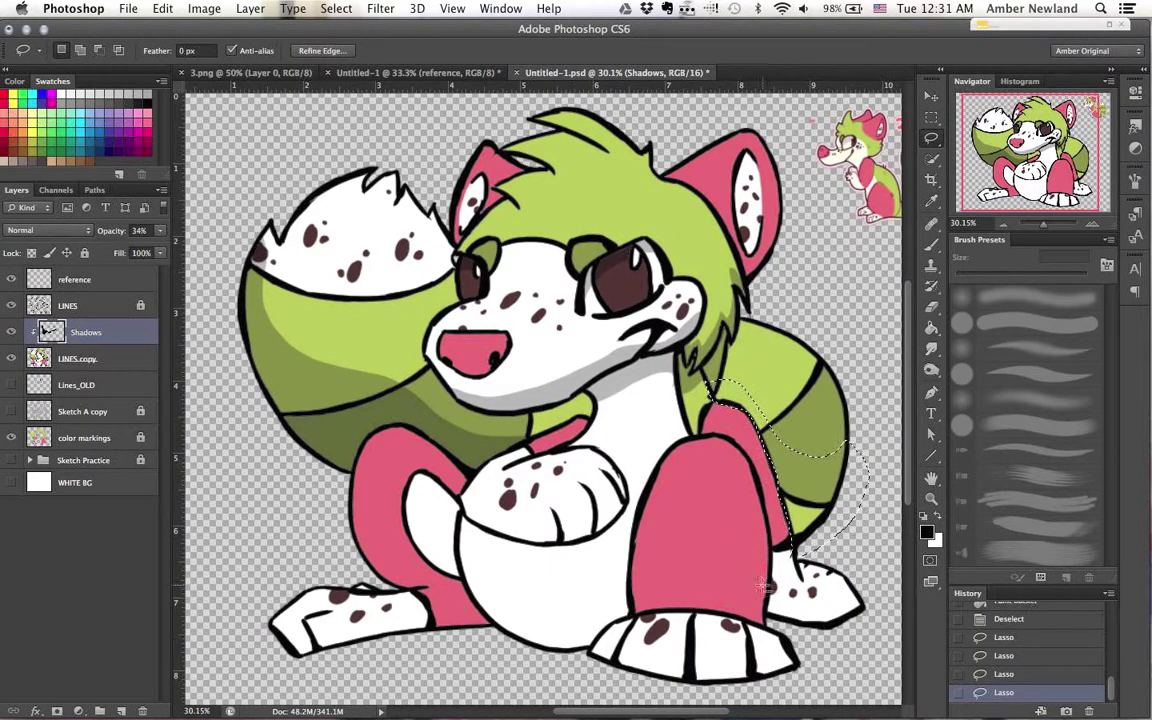
pyautogui.press('g')
pyautogui.click(760, 462)
pyautogui.hotkey('ctrl', 'd')
# Step: Lasso the lower half of the pink front leg with a curved edge and fill it with shadow
pyautogui.press('l')
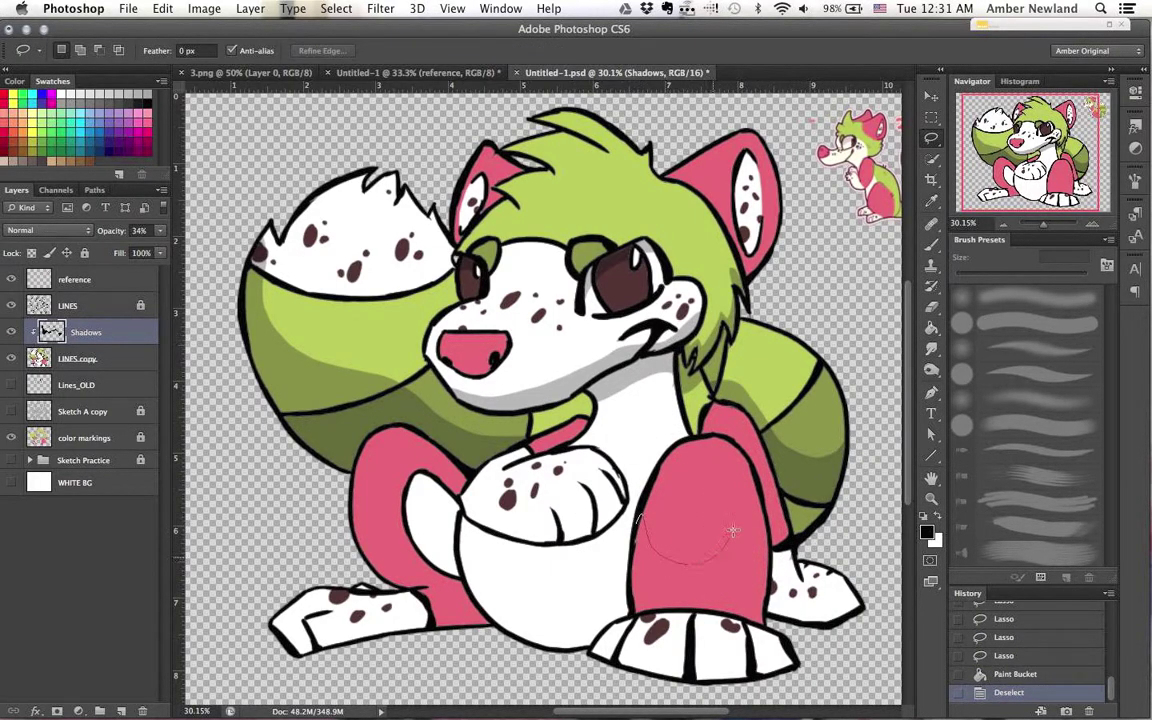
pyautogui.moveTo(631, 565); pyautogui.dragTo(636, 520)
pyautogui.press('g')
pyautogui.click(690, 570)
pyautogui.hotkey('ctrl', 'd')
# Step: Lasso the underside of the belly and the front foot's toes and fill them with shadow
pyautogui.press('l')
pyautogui.moveTo(455, 550); pyautogui.dragTo(578, 577)
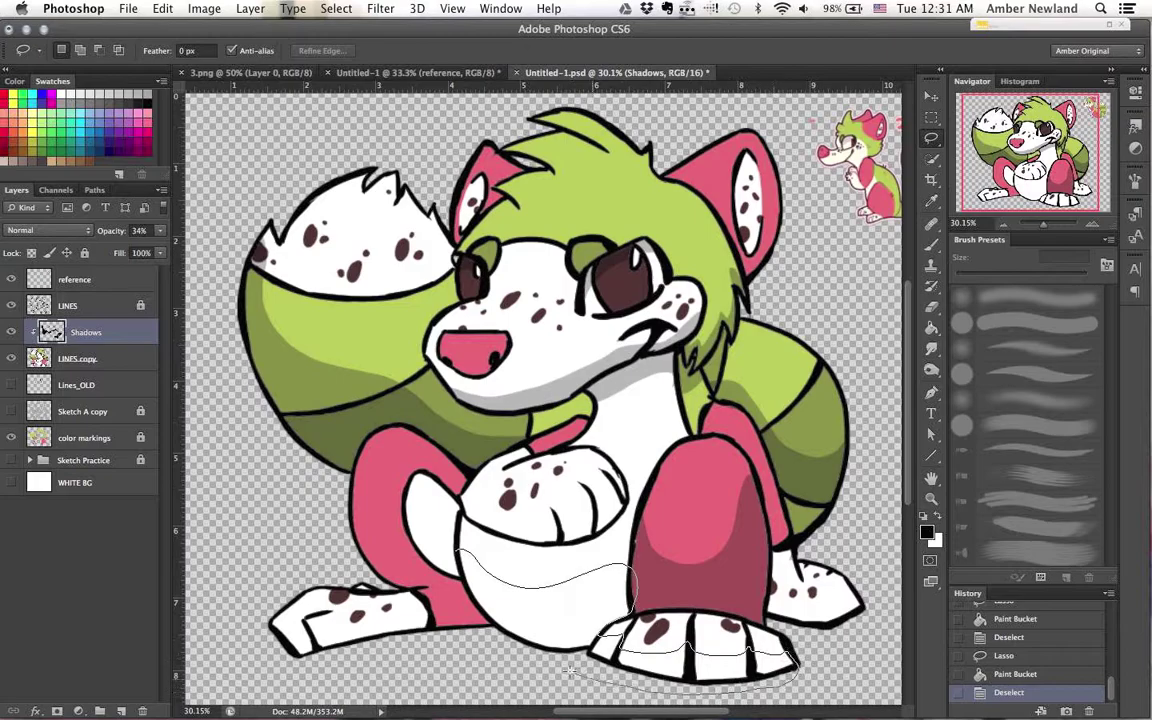
pyautogui.moveTo(490, 630); pyautogui.dragTo(458, 555)
pyautogui.press('g')
pyautogui.click(520, 600)
pyautogui.hotkey('ctrl', 'd')
# Step: Add shadow to the hind foot beneath the striped tail and along the rear edge of the pink front leg
pyautogui.press('l')
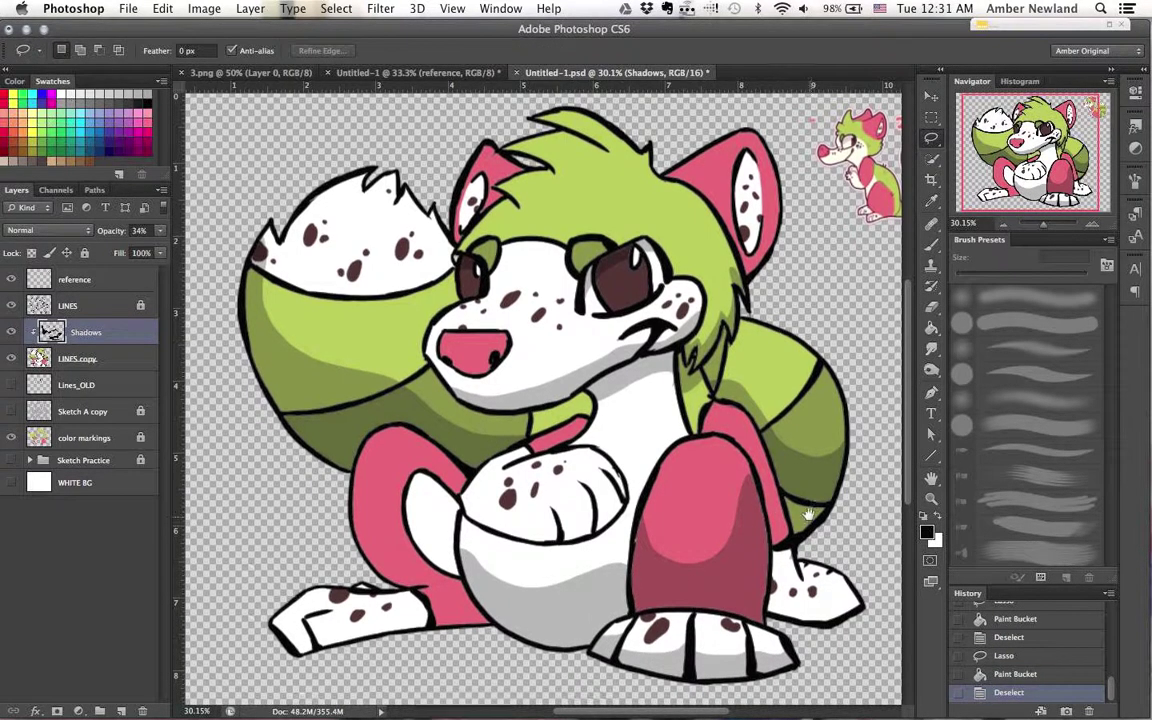
pyautogui.scroll(-2, 708, 447)
pyautogui.moveTo(790, 545)
pyautogui.mouseDown()
pyautogui.moveTo(694, 532)
pyautogui.moveTo(711, 456)
pyautogui.mouseUp()
pyautogui.press('g')
pyautogui.click(724, 540)
pyautogui.press('l')
pyautogui.hotkey('ctrl', 'd')
# Step: Raise the Shadows layer's opacity to 48%
pyautogui.moveTo(542, 494); pyautogui.dragTo(571, 488)
pyautogui.click(160, 231)
pyautogui.moveTo(111, 250); pyautogui.dragTo(121, 250)
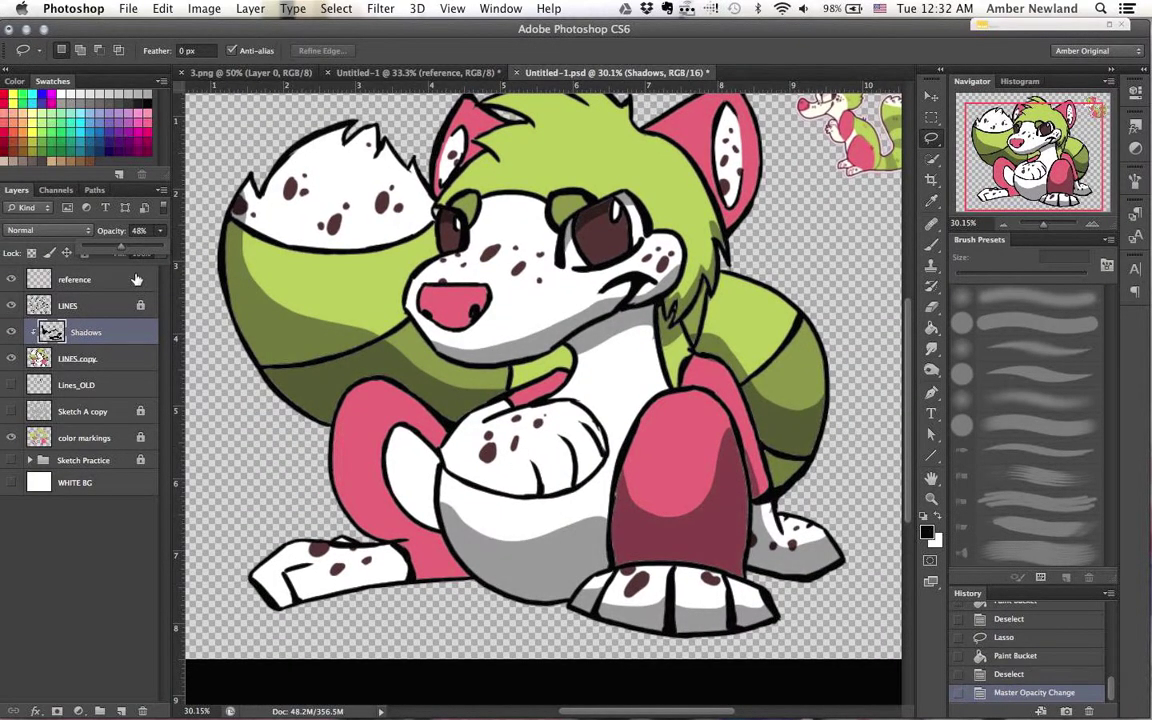
# Step: Lasso the shaded areas of the near ear and fill them with black shadow
pyautogui.scroll(2, 771, 272)
pyautogui.hscroll(2, 771, 272)
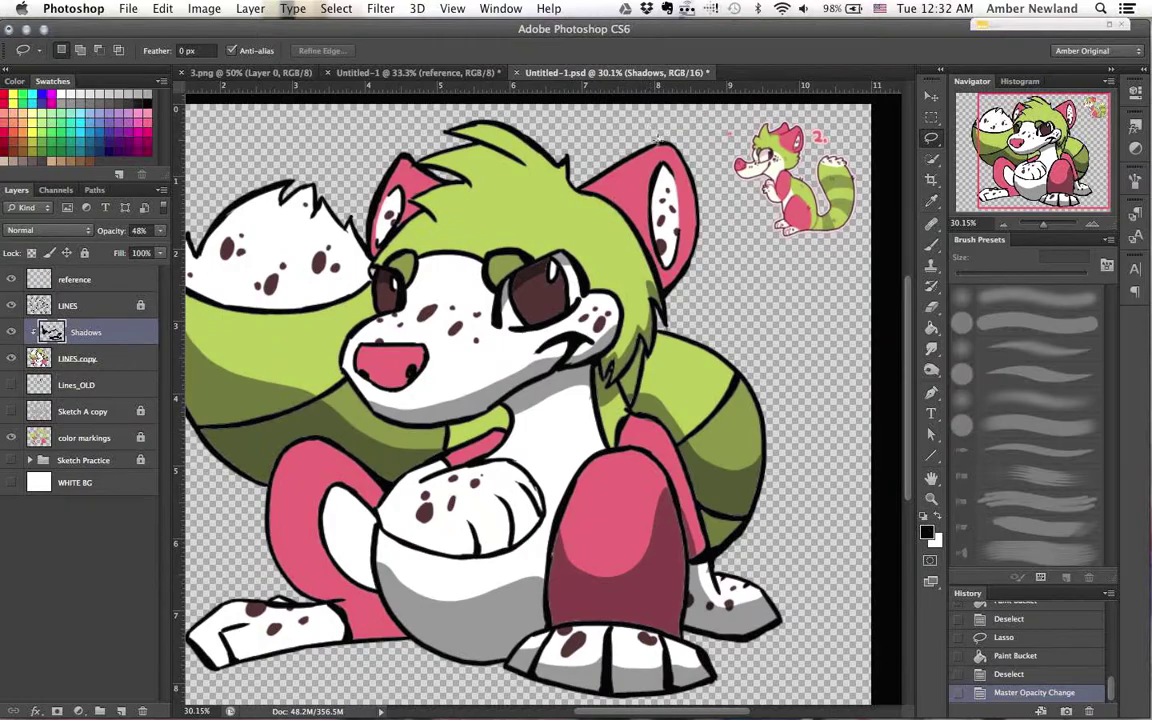
pyautogui.moveTo(671, 170)
pyautogui.mouseDown()
pyautogui.moveTo(652, 210)
pyautogui.moveTo(661, 245)
pyautogui.moveTo(643, 230)
pyautogui.moveTo(673, 266)
pyautogui.moveTo(686, 173)
pyautogui.moveTo(701, 308)
pyautogui.moveTo(612, 208)
pyautogui.mouseUp()
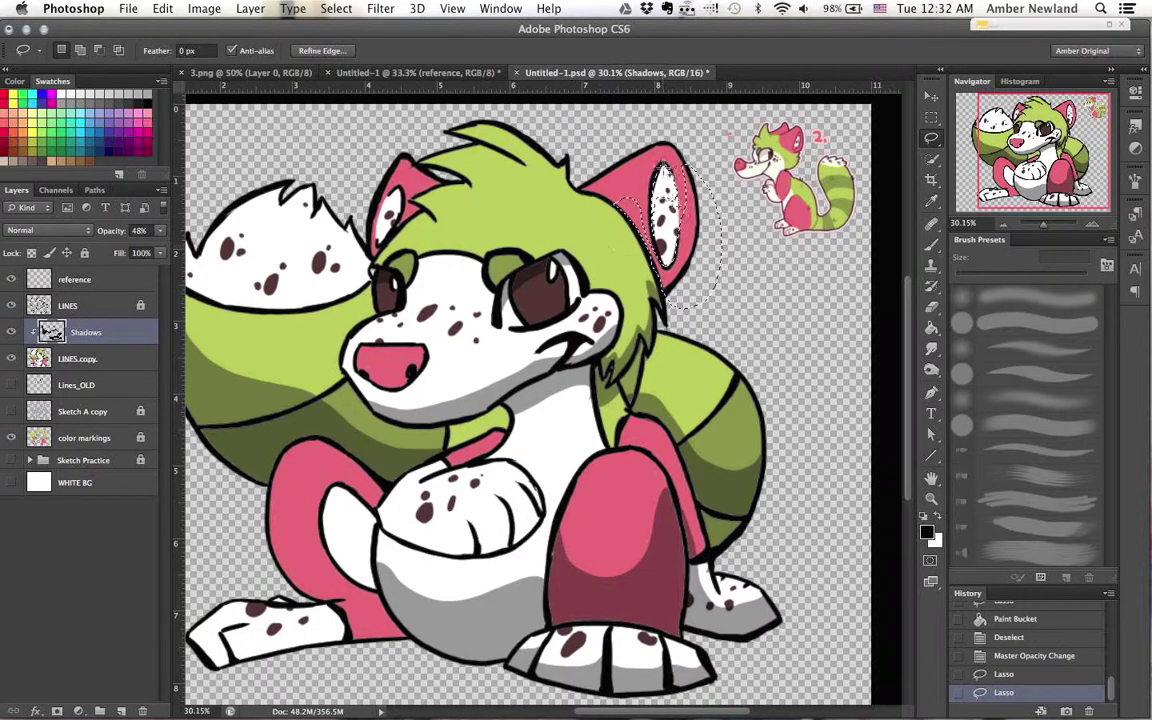
pyautogui.hscroll(-1, 676, 202)
pyautogui.hscroll(1, 676, 202)
pyautogui.press('g')
pyautogui.click(652, 270)
pyautogui.press('super+d')
# Step: Refine the shadow inside the near ear with short black brush strokes
pyautogui.press('l')
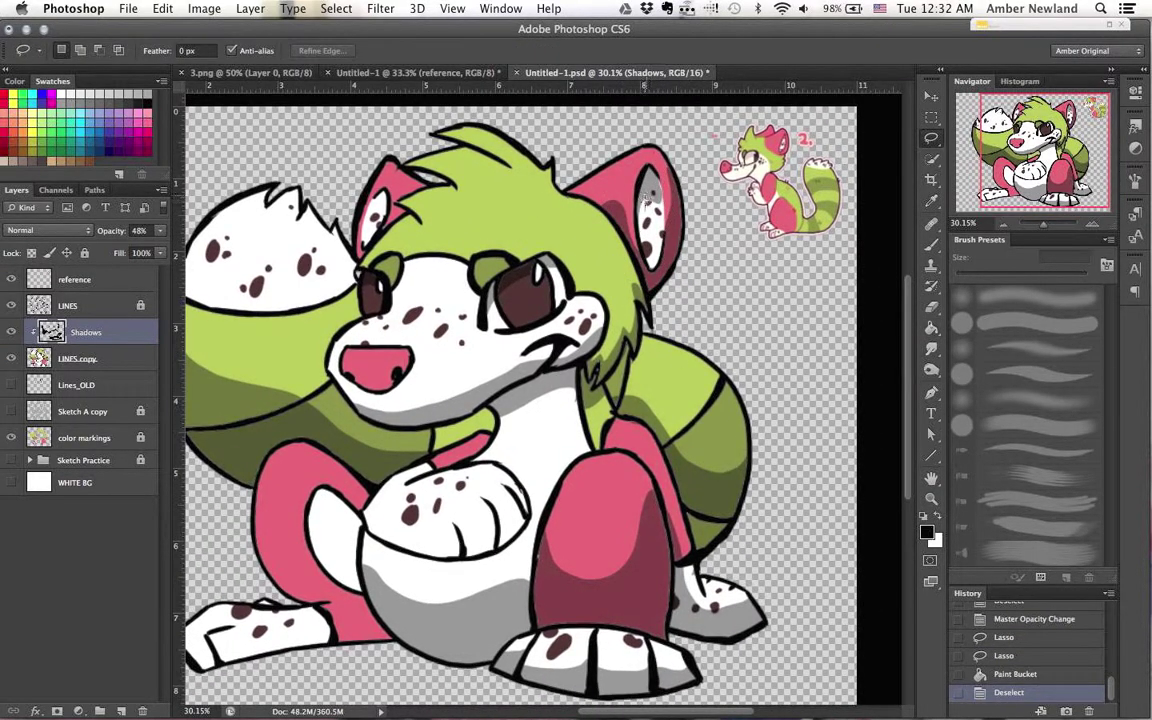
pyautogui.press('g')
pyautogui.moveTo(660, 192); pyautogui.dragTo(657, 188)
pyautogui.click(644, 249)
pyautogui.press('super+d')
pyautogui.press('b')
pyautogui.moveTo(657, 184); pyautogui.dragTo(645, 219)
pyautogui.moveTo(650, 213); pyautogui.dragTo(644, 250)
pyautogui.moveTo(620, 225); pyautogui.dragTo(690, 269)
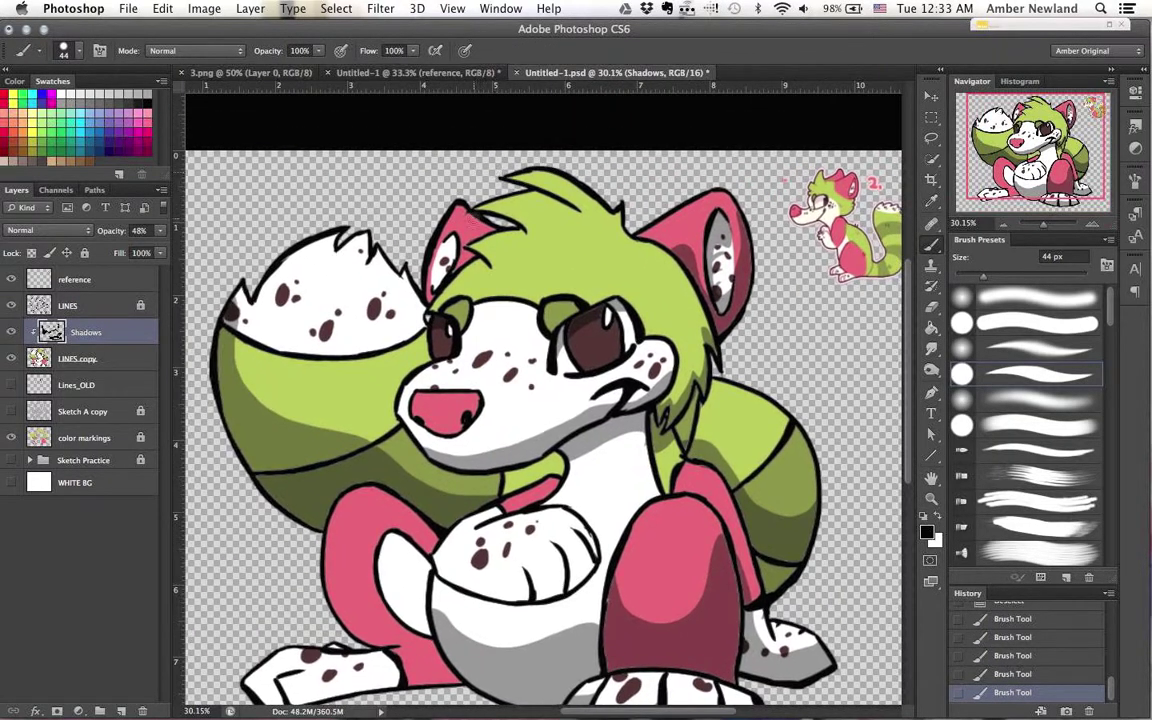
# Step: Lasso the inner part of the far ear and fill it with black shadow
pyautogui.press('l')
pyautogui.moveTo(449, 285); pyautogui.dragTo(442, 280)
pyautogui.press('g')
pyautogui.click(452, 252)
pyautogui.hotkey('ctrl', 'd')
# Step: Lasso the undersides of the hair tufts beside the far ear and fill them with black shadow
pyautogui.press('l')
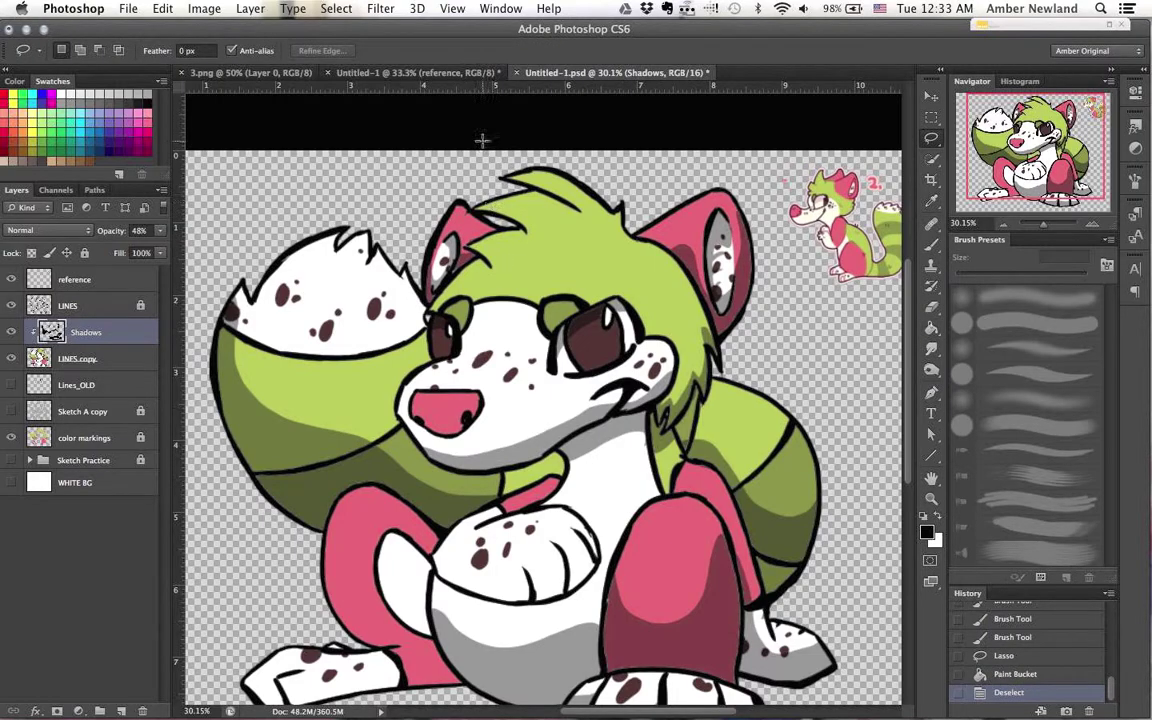
pyautogui.moveTo(535, 227); pyautogui.dragTo(478, 208)
pyautogui.hotkey('ctrl', 'd')
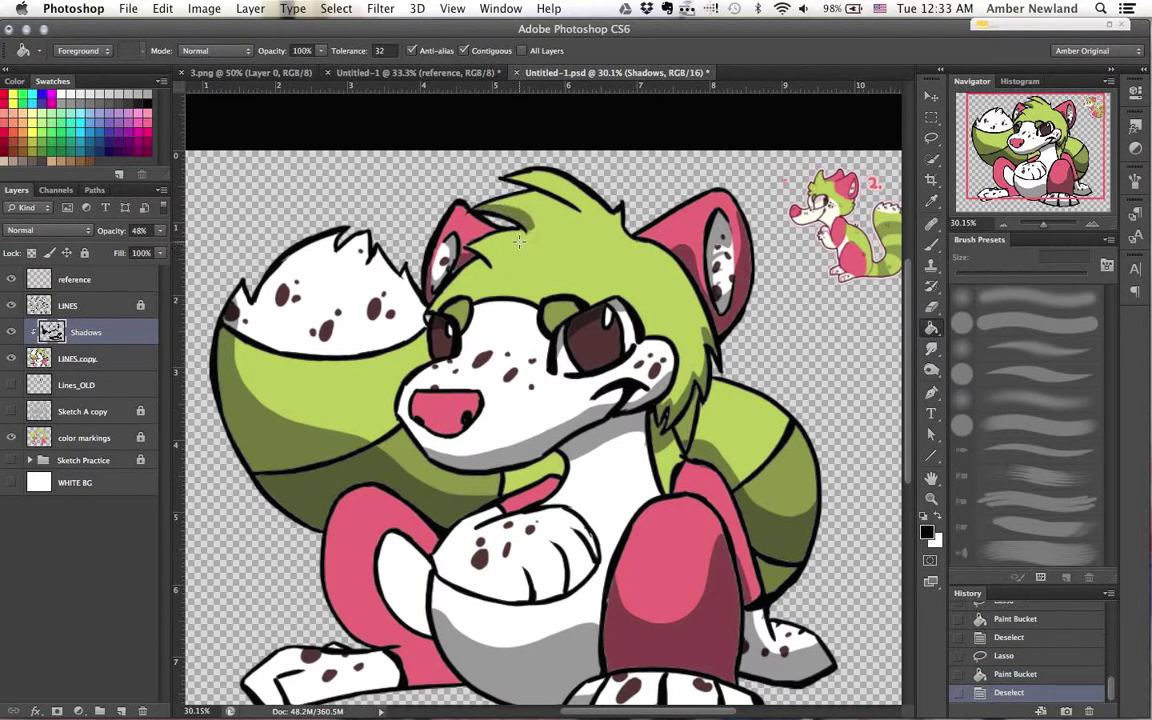
pyautogui.moveTo(577, 207); pyautogui.dragTo(452, 188)
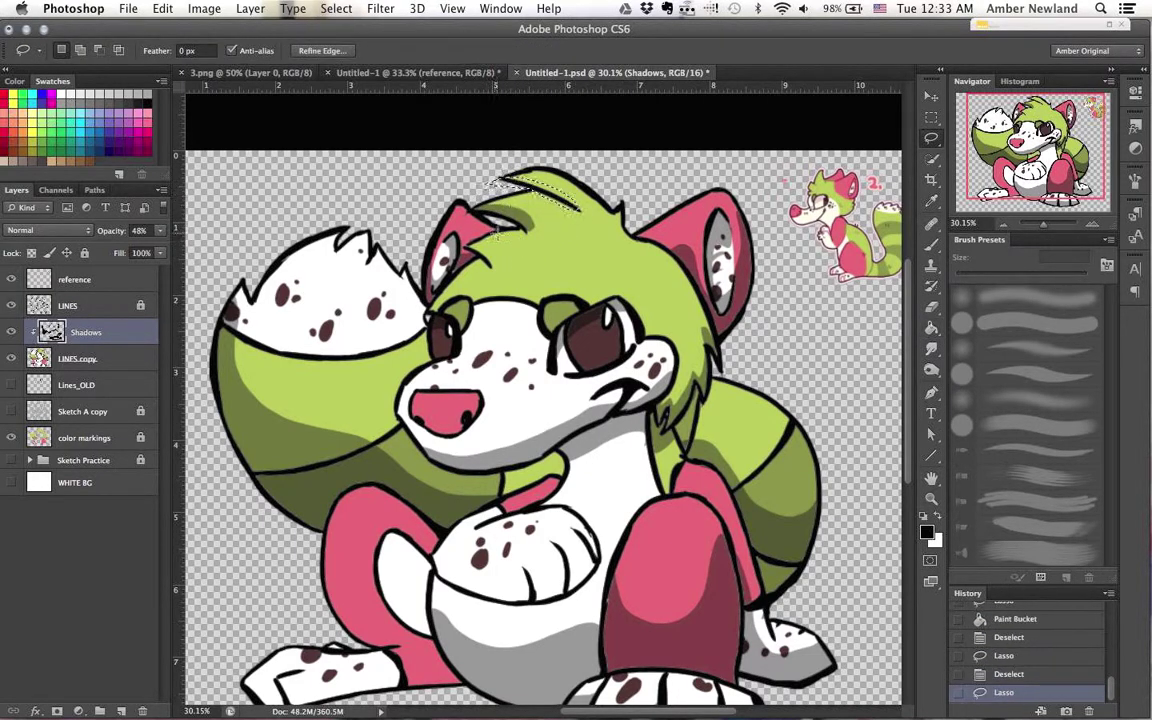
pyautogui.press('g')
pyautogui.click(465, 185)
pyautogui.hotkey('ctrl', 'd')
pyautogui.press('l')
pyautogui.moveTo(523, 231)
pyautogui.mouseDown()
pyautogui.moveTo(504, 230)
pyautogui.moveTo(490, 255)
pyautogui.moveTo(499, 210)
pyautogui.mouseUp()
pyautogui.press('g')
pyautogui.click(490, 257)
pyautogui.hotkey('ctrl', 'd')
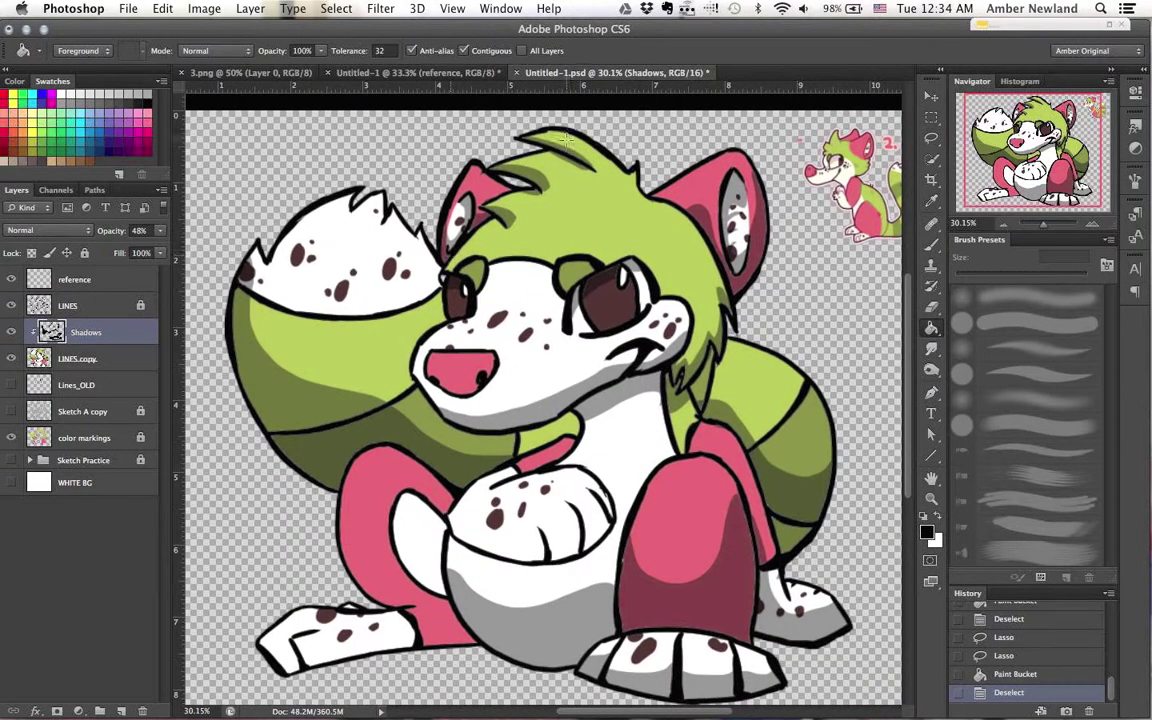
# Step: Lasso the area of the neck below the jaw and fill it with black shadow
pyautogui.scroll(-3, 505, 238)
pyautogui.press('l')
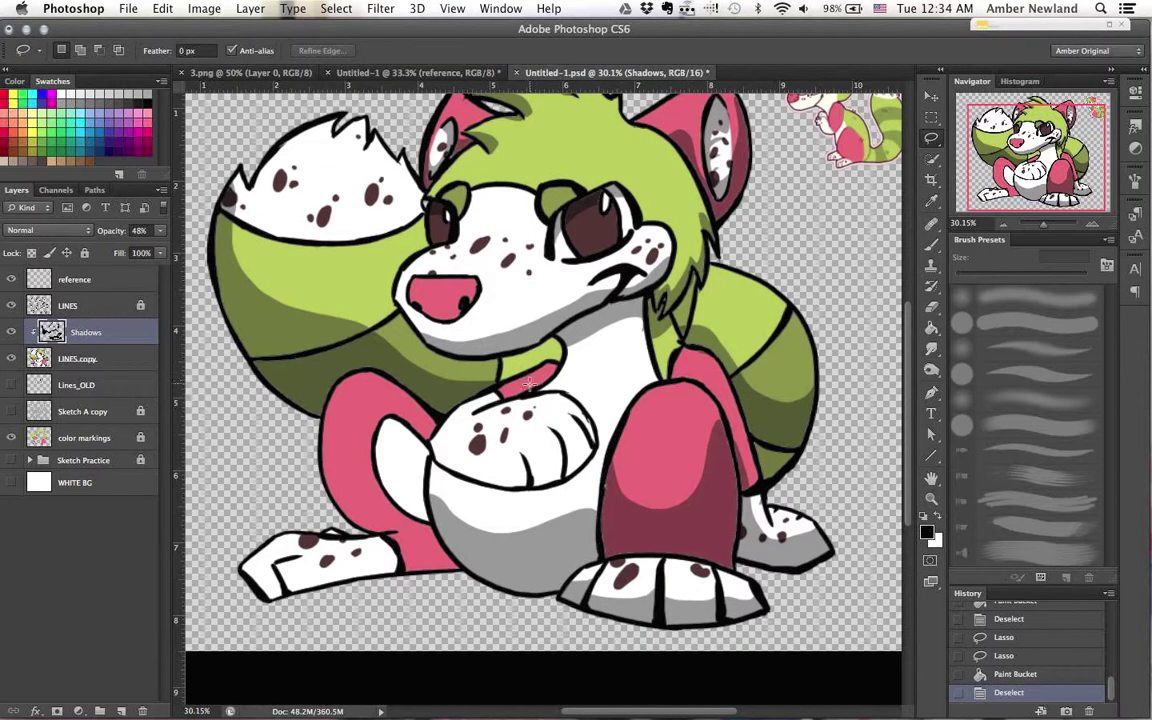
pyautogui.moveTo(570, 366)
pyautogui.mouseDown()
pyautogui.moveTo(588, 333)
pyautogui.moveTo(573, 370)
pyautogui.mouseUp()
pyautogui.press('g')
pyautogui.click(577, 358)
pyautogui.press('super+d')
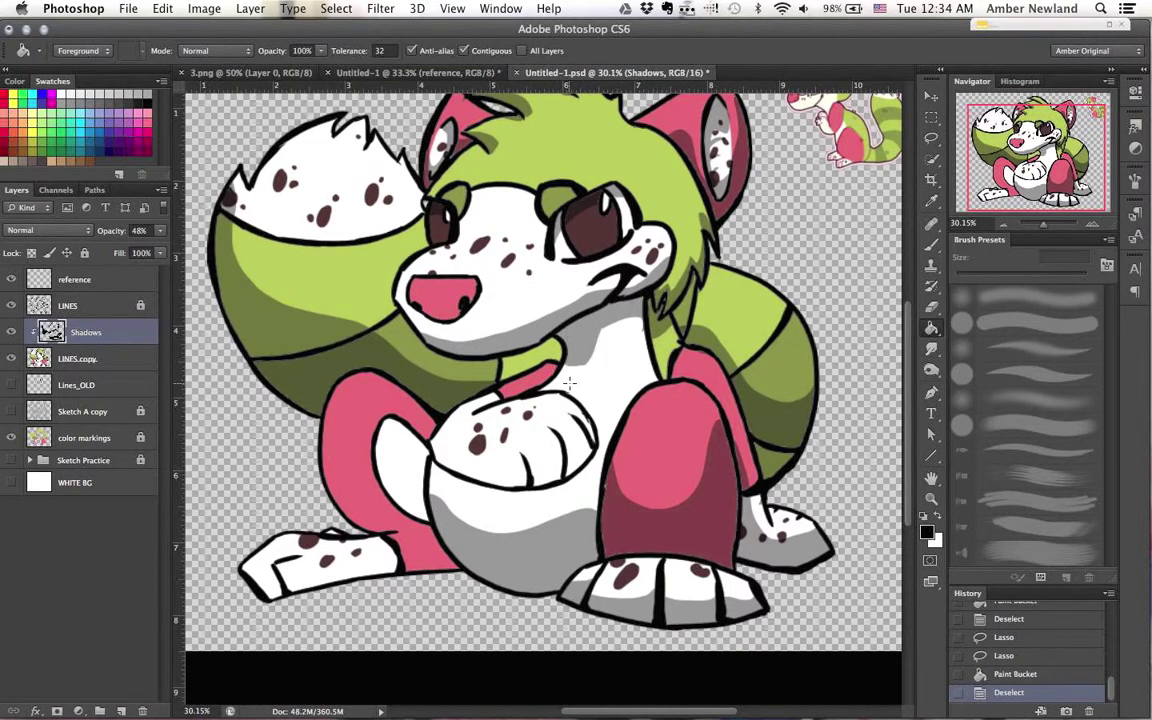
# Step: Lasso the lower part of the raised front paw and fill it with black shadow
pyautogui.press('l')
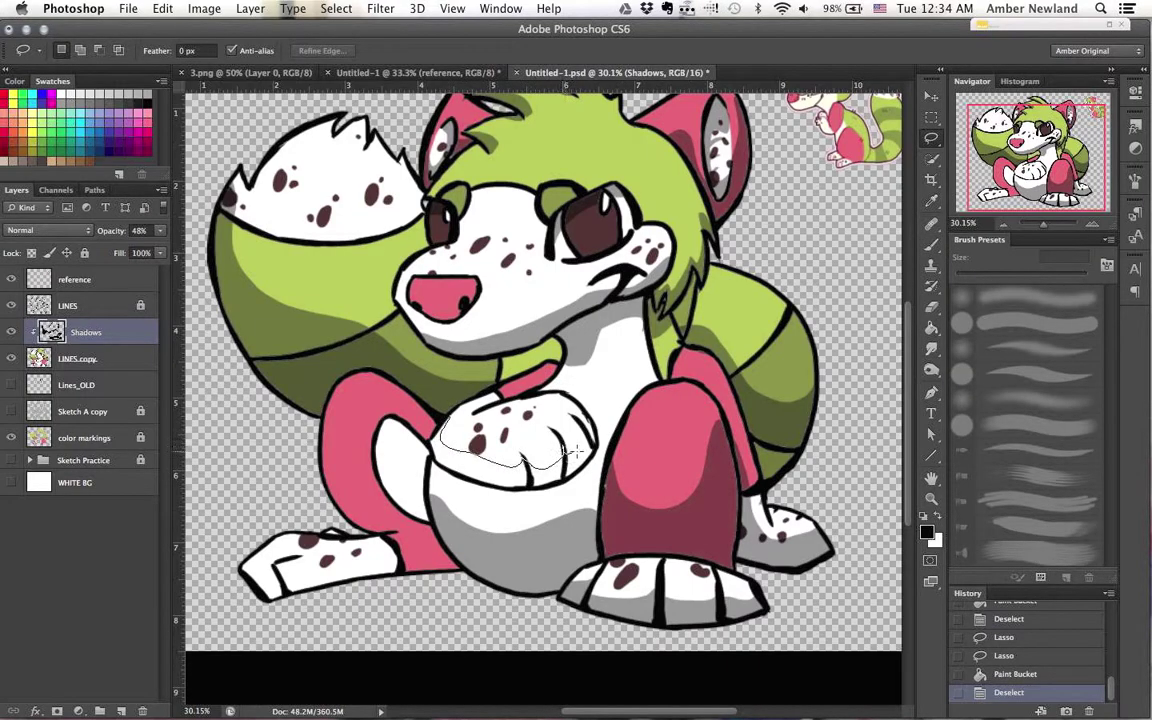
pyautogui.moveTo(425, 440)
pyautogui.mouseDown()
pyautogui.moveTo(443, 420)
pyautogui.moveTo(436, 446)
pyautogui.moveTo(453, 464)
pyautogui.mouseUp()
pyautogui.press('g')
pyautogui.click(469, 476)
pyautogui.press('super+d')
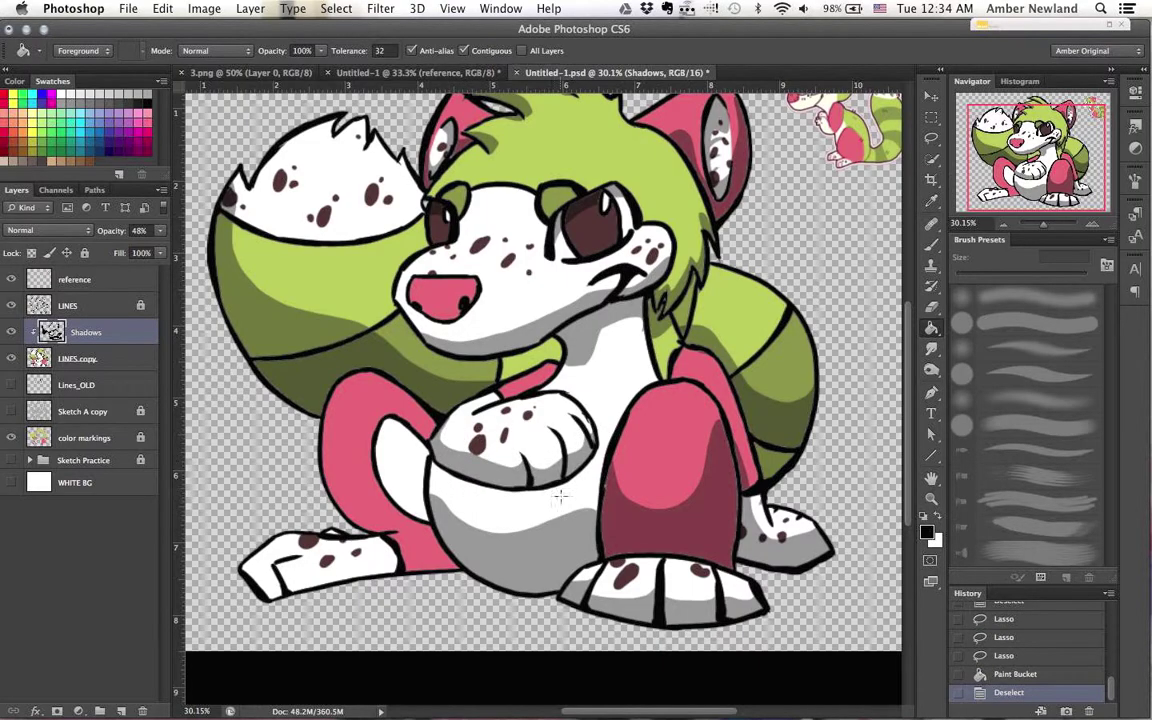
# Step: Extend the raised paw's shadow around the toe lines with short black brush strokes
pyautogui.press('b')
pyautogui.moveTo(523, 458); pyautogui.dragTo(530, 470)
pyautogui.moveTo(530, 468); pyautogui.dragTo(524, 456)
pyautogui.moveTo(562, 448); pyautogui.dragTo(565, 466)
pyautogui.moveTo(564, 464)
pyautogui.mouseDown()
pyautogui.moveTo(559, 446)
pyautogui.moveTo(530, 456)
pyautogui.mouseUp()
# Step: Lasso the lower parts of the outstretched hind leg and its foot and fill them with black shadow
pyautogui.press('l')
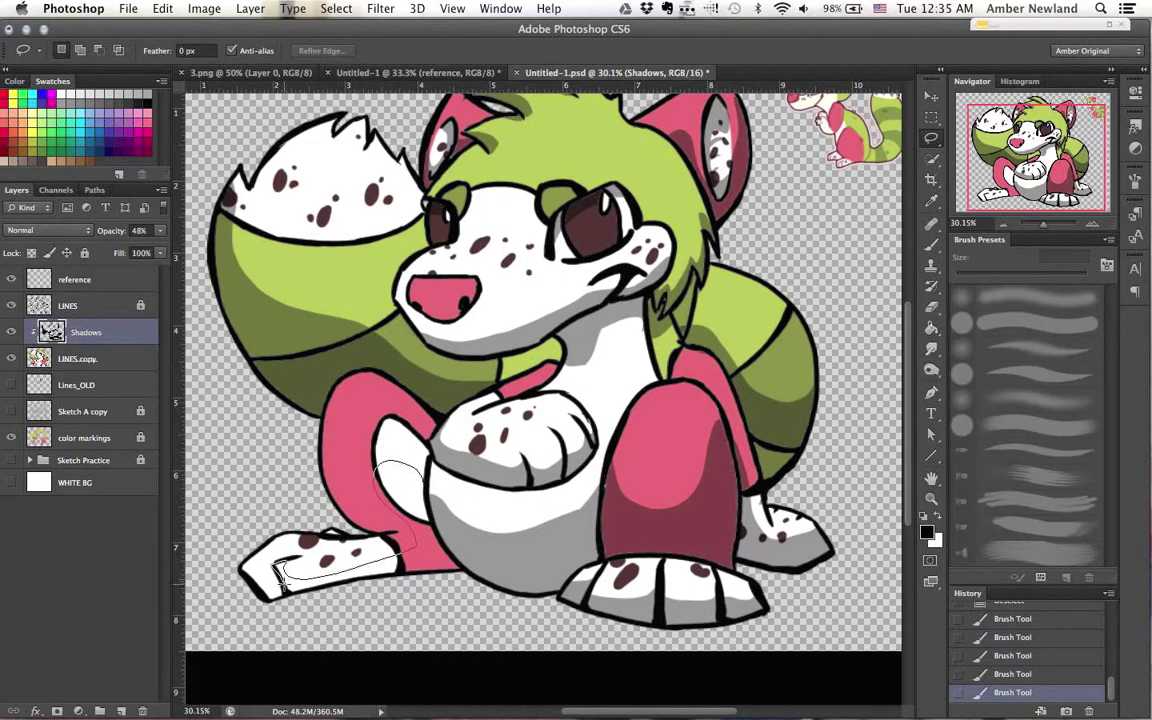
pyautogui.moveTo(472, 545); pyautogui.dragTo(430, 490)
pyautogui.press('g')
pyautogui.click(424, 560)
pyautogui.press('super+d')
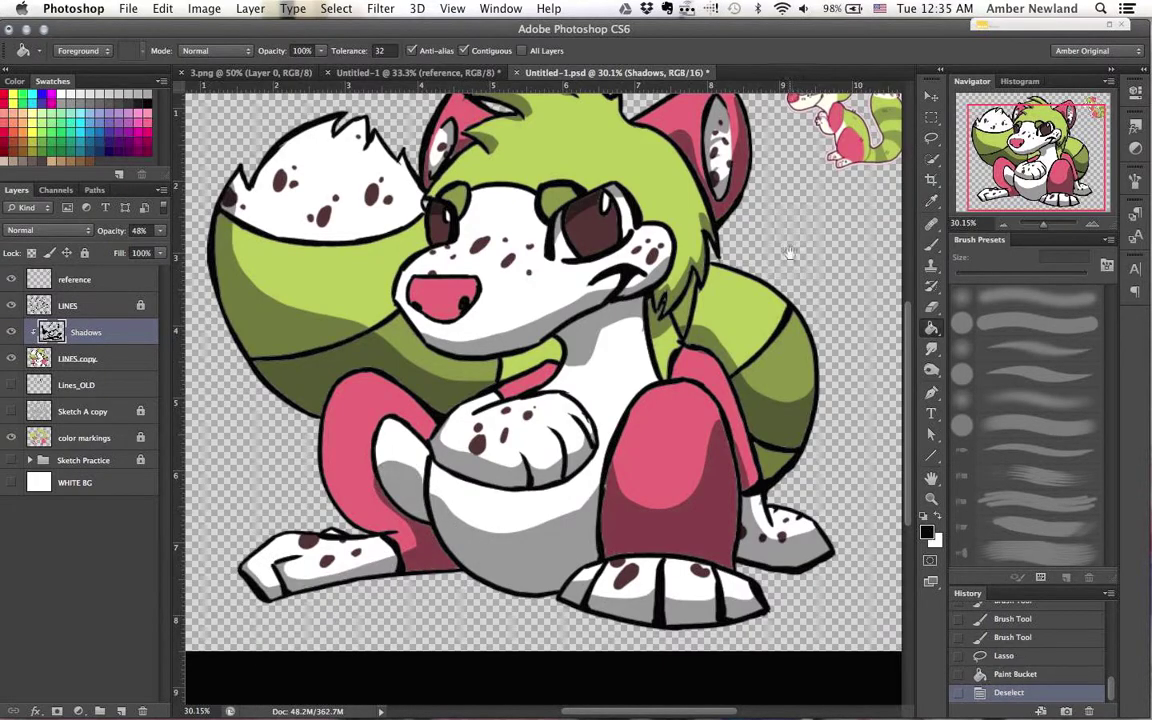
# Step: Add a new layer above Shadows and brush sampled brown into the gaps around the irises on the LINES copy layer
pyautogui.moveTo(785, 225); pyautogui.dragTo(776, 321)
pyautogui.hotkey('ctrl', 'shift', 'alt', 'n')
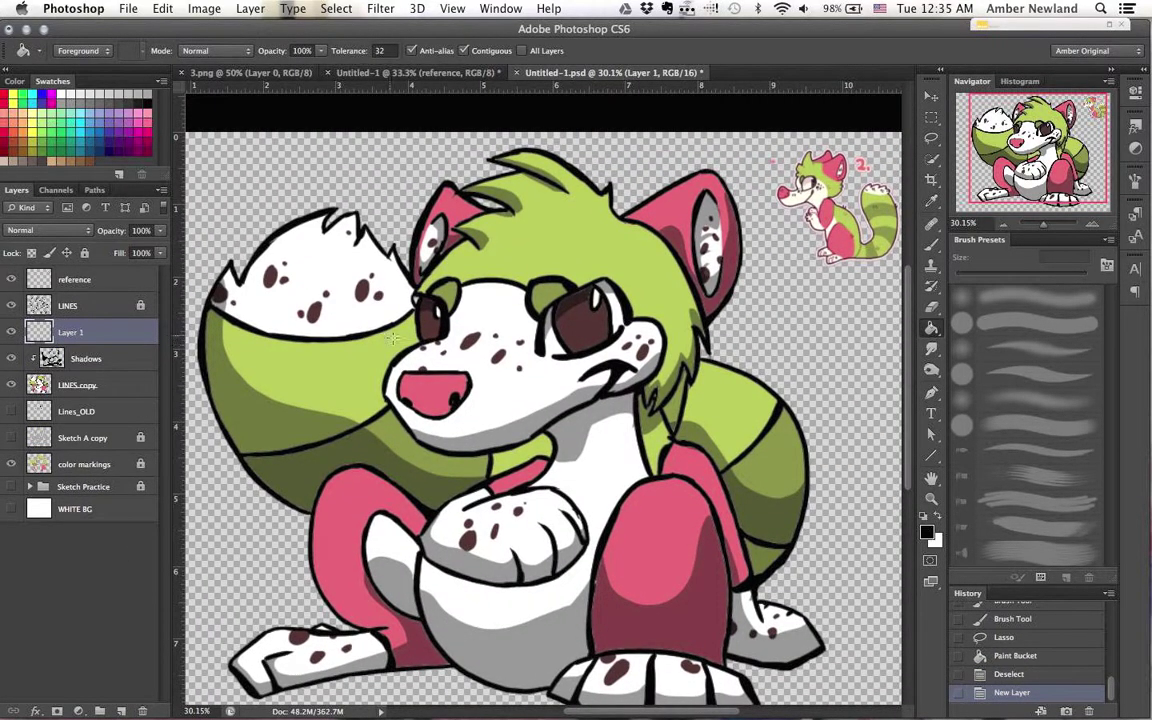
pyautogui.scroll(10, 561, 257)
pyautogui.scroll(-3, 561, 257)
pyautogui.click(78, 385)
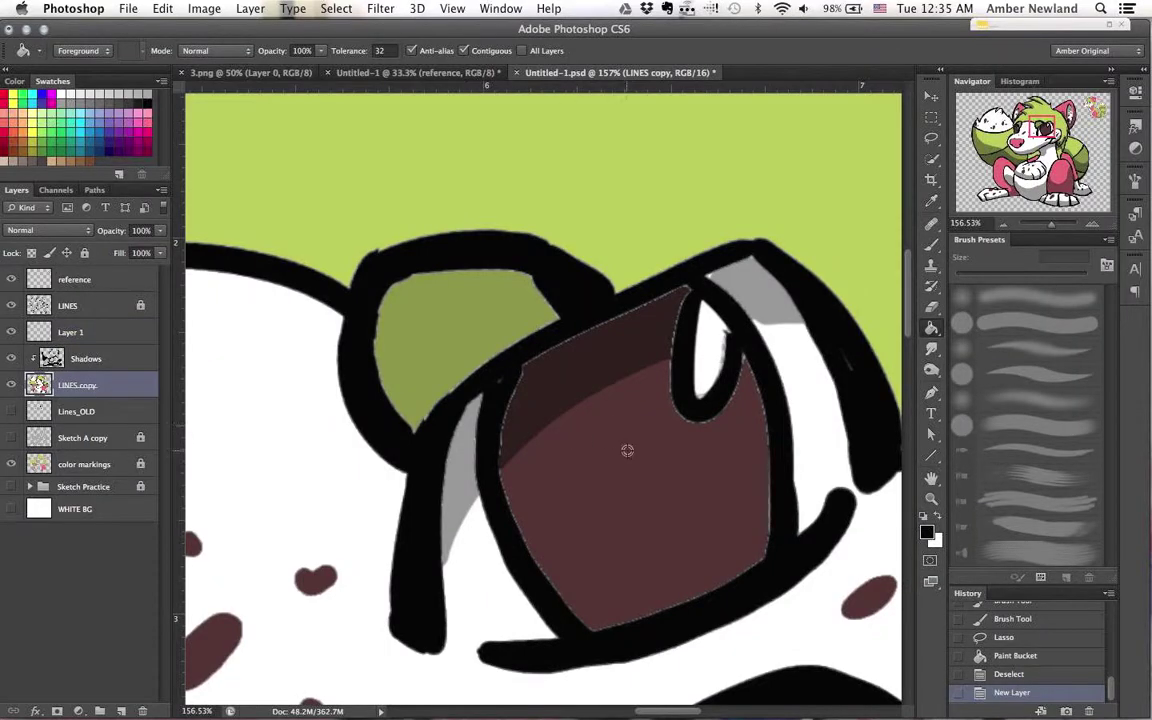
pyautogui.keyDown('alt'); pyautogui.click(624, 448); pyautogui.keyUp('alt')
pyautogui.press('b')
pyautogui.moveTo(529, 380)
pyautogui.mouseDown()
pyautogui.moveTo(560, 347)
pyautogui.moveTo(670, 383)
pyautogui.mouseUp()
pyautogui.moveTo(681, 427)
pyautogui.mouseDown()
pyautogui.moveTo(757, 478)
pyautogui.moveTo(524, 509)
pyautogui.moveTo(530, 518)
pyautogui.mouseUp()
pyautogui.moveTo(240, 410); pyautogui.dragTo(673, 427)
pyautogui.moveTo(479, 386)
pyautogui.mouseDown()
pyautogui.moveTo(470, 404)
pyautogui.moveTo(438, 393)
pyautogui.mouseUp()
# Step: Touch up remaining gaps around the eyes with black on Shadows and with sampled colour on LINES copy
pyautogui.click(86, 359)
pyautogui.click(923, 516)
pyautogui.moveTo(436, 390)
pyautogui.mouseDown()
pyautogui.moveTo(424, 376)
pyautogui.moveTo(394, 385)
pyautogui.mouseUp()
pyautogui.keyDown('alt'); pyautogui.click(507, 437); pyautogui.keyUp('alt')
pyautogui.click(78, 385)
pyautogui.moveTo(591, 411); pyautogui.dragTo(695, 381)
pyautogui.moveTo(860, 560); pyautogui.dragTo(486, 375)
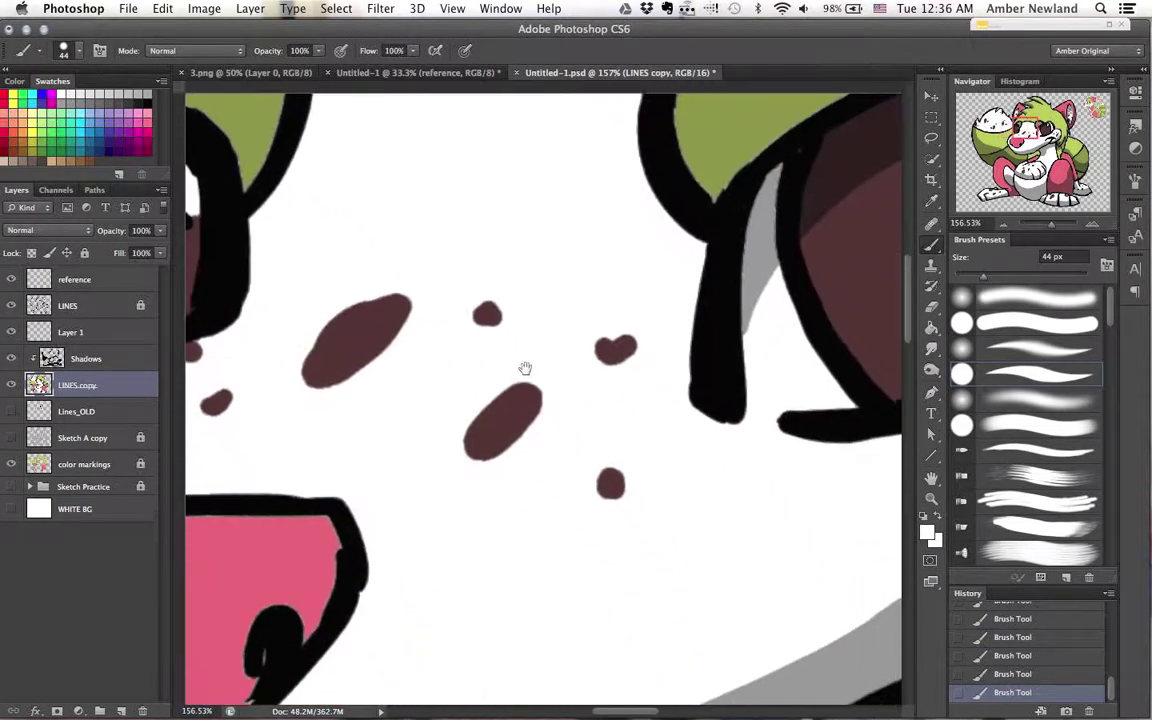
pyautogui.moveTo(860, 340); pyautogui.dragTo(521, 463)
pyautogui.moveTo(408, 251); pyautogui.dragTo(572, 208)
# Step: Move Layer 1 beneath Shadows so it is clipped to the LINES copy layer
pyautogui.click(112, 333)
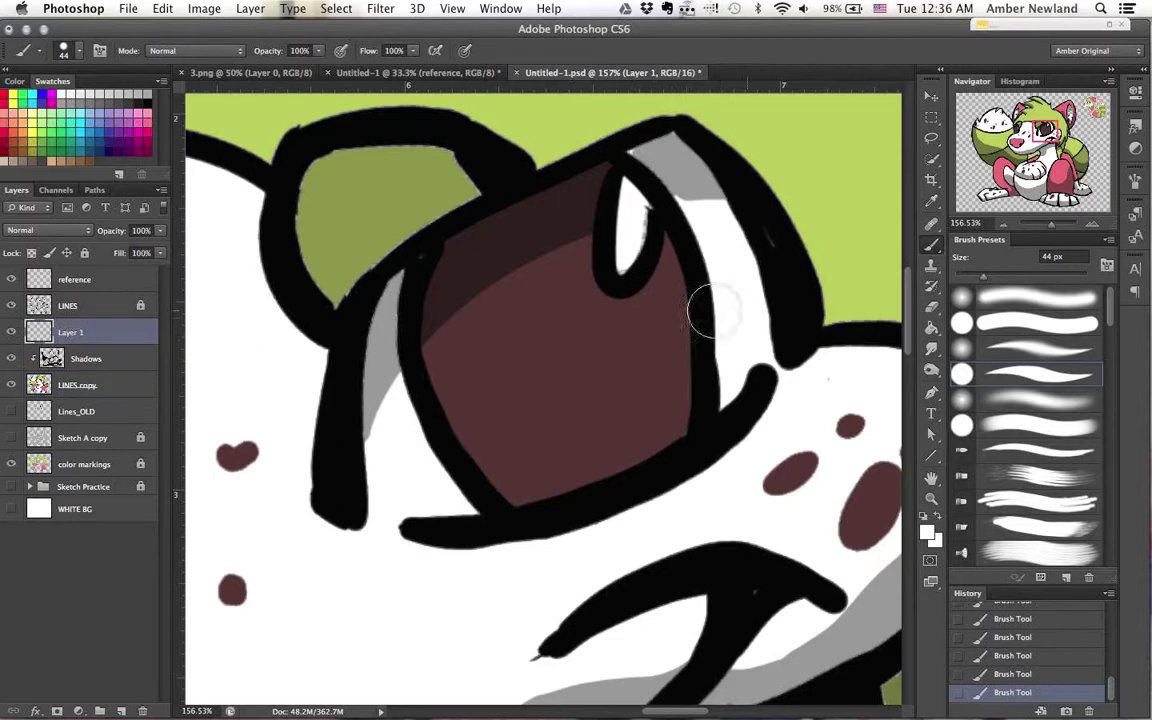
pyautogui.moveTo(116, 333); pyautogui.dragTo(121, 372)
pyautogui.press('l')
pyautogui.moveTo(362, 322)
pyautogui.mouseDown()
pyautogui.moveTo(368, 493)
pyautogui.moveTo(352, 520)
pyautogui.moveTo(705, 432)
pyautogui.moveTo(790, 240)
pyautogui.moveTo(582, 162)
pyautogui.moveTo(356, 308)
pyautogui.mouseUp()
pyautogui.press('super+d')
# Step: Restrict the lasso selection to the whites of the near eye by excluding the highlight and iris
pyautogui.moveTo(625, 244); pyautogui.dragTo(650, 218)
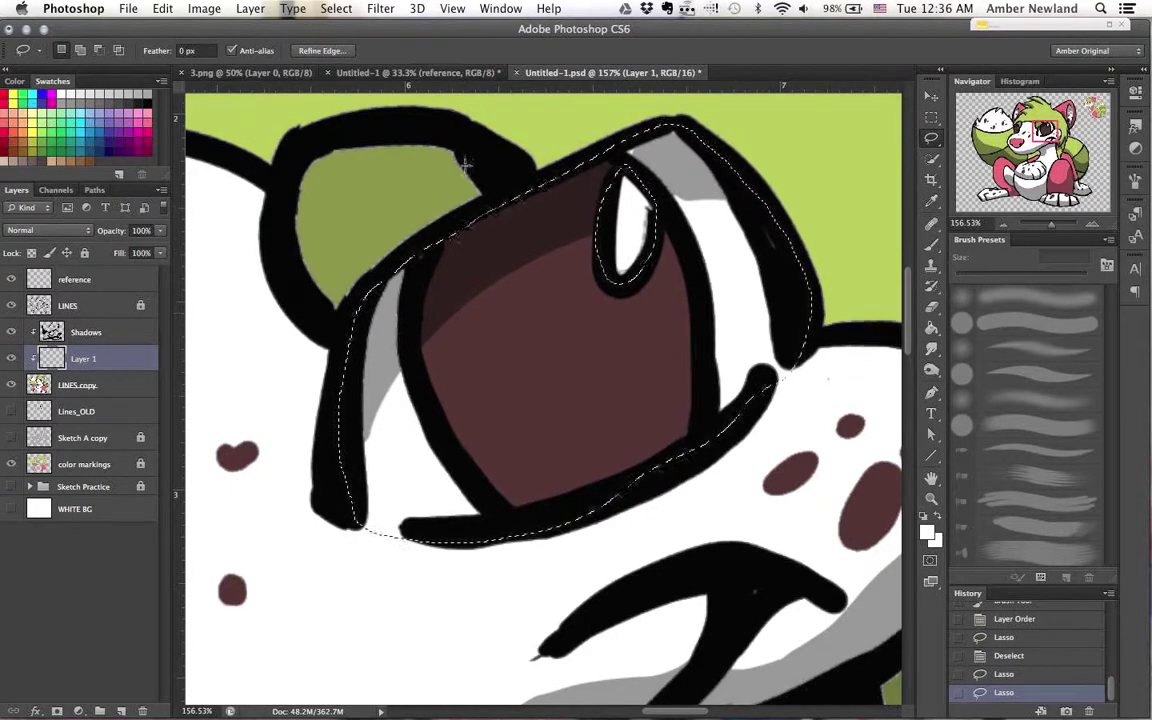
pyautogui.press('Escape')
pyautogui.press('l')
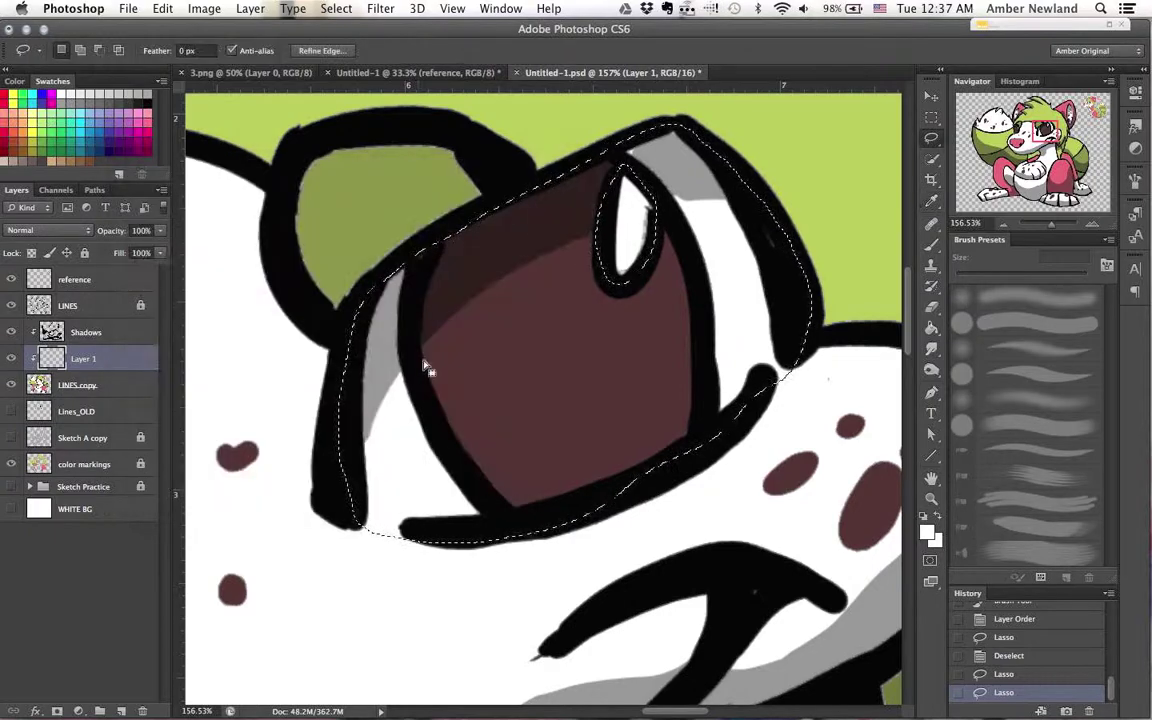
pyautogui.moveTo(590, 495); pyautogui.dragTo(618, 165)
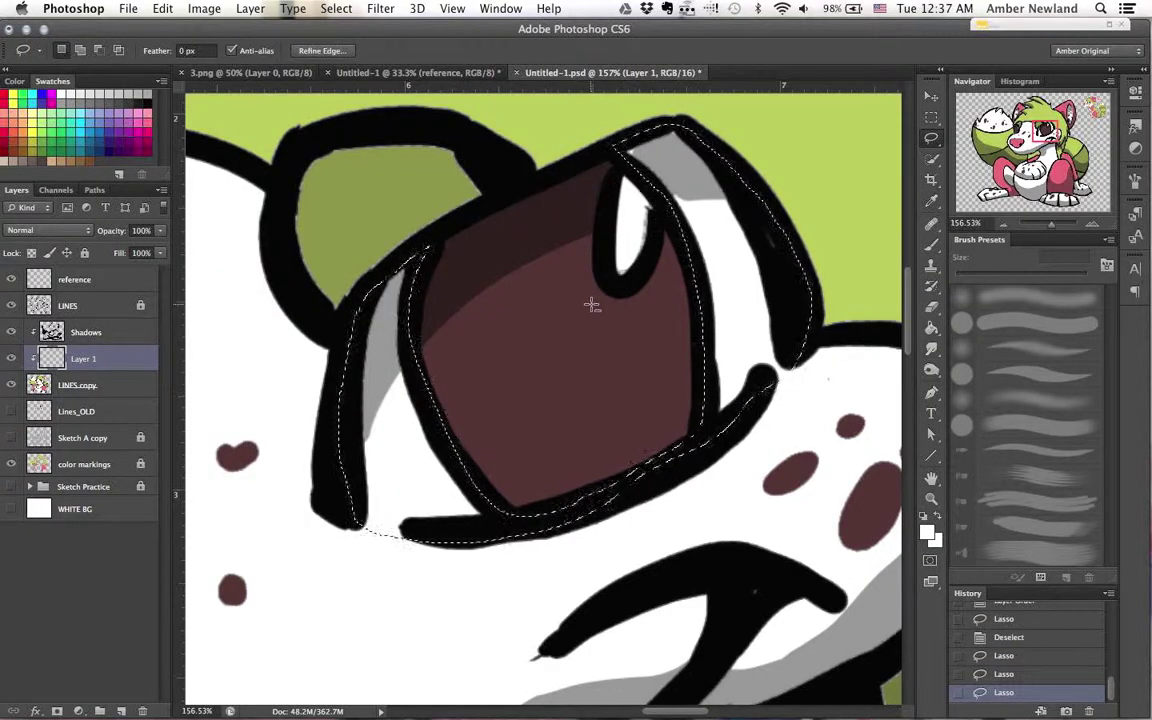
pyautogui.moveTo(515, 505); pyautogui.dragTo(507, 528)
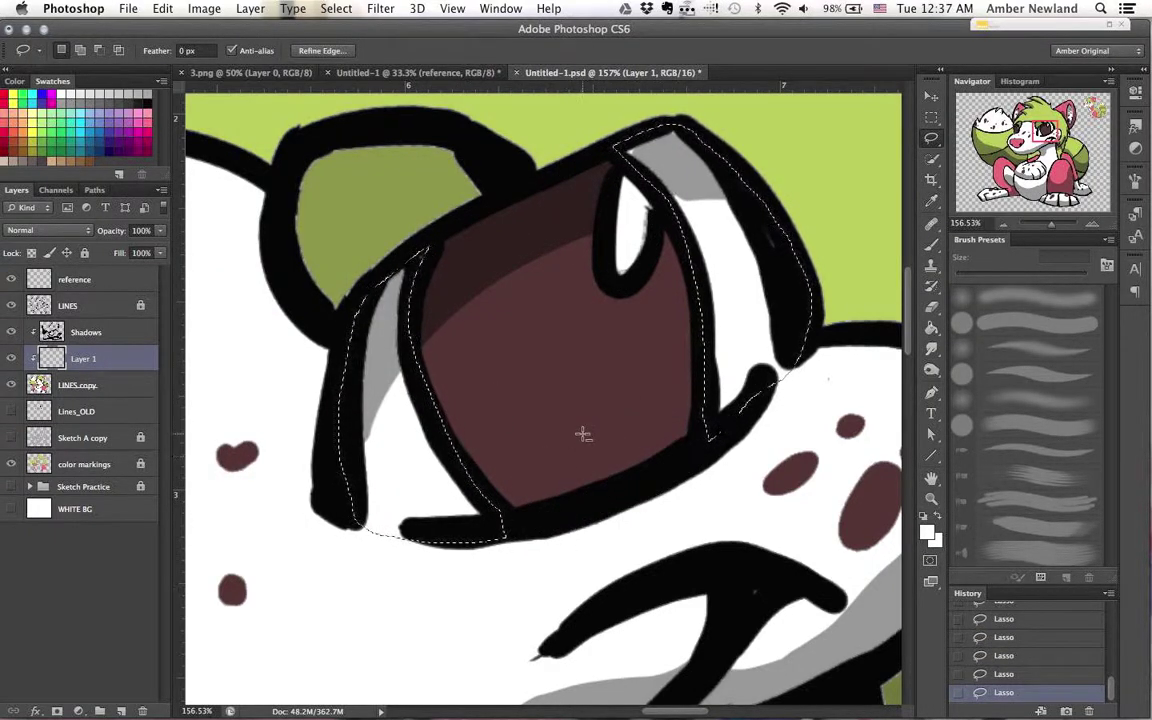
# Step: Fill the selected eye whites with a muted yellow and lower Layer 1's opacity to 27%
pyautogui.click(928, 533)
pyautogui.click(367, 378)
pyautogui.click(340, 212)
pyautogui.click(517, 194)
pyautogui.press('g')
pyautogui.click(398, 452)
pyautogui.moveTo(158, 243); pyautogui.dragTo(133, 248)
pyautogui.moveTo(413, 330)
pyautogui.mouseDown()
pyautogui.moveTo(435, 352)
pyautogui.moveTo(475, 348)
pyautogui.mouseUp()
# Step: Lasso the white of the far eye and fill it with the same muted yellow
pyautogui.press('l')
pyautogui.moveTo(313, 273); pyautogui.dragTo(309, 269)
pyautogui.press('g')
pyautogui.click(325, 286)
pyautogui.press('super+0')
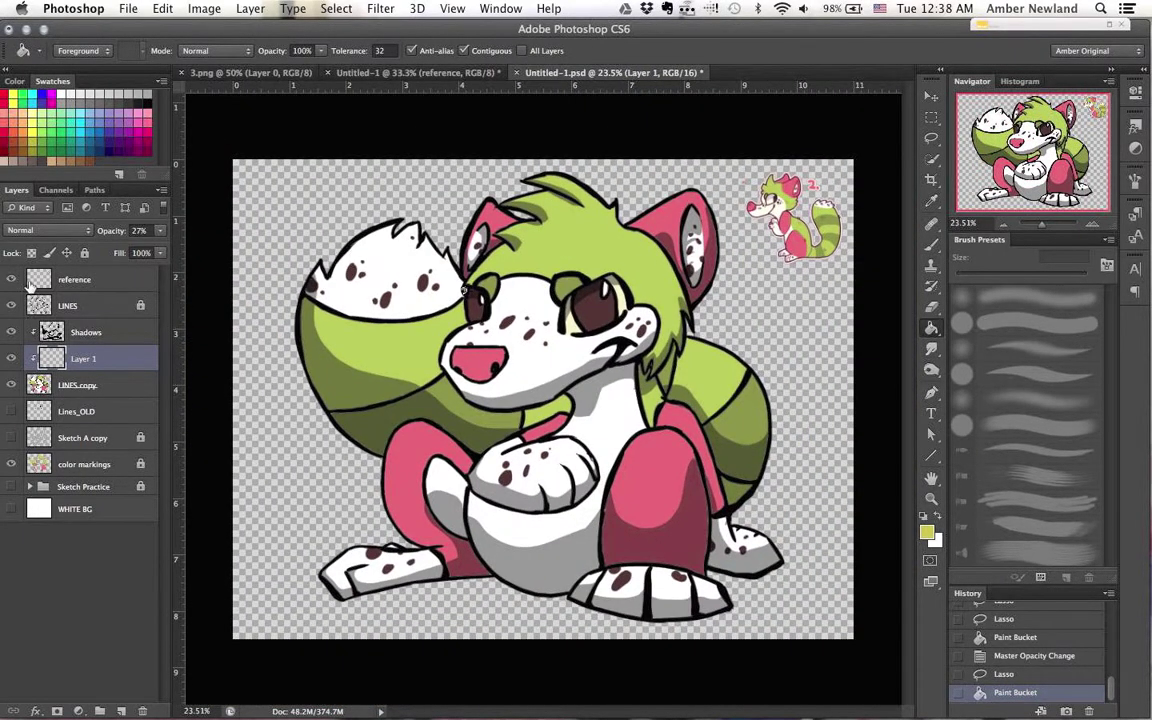
# Step: Hide the reference layer and toggle the LINES layer off and on to compare the artwork
pyautogui.click(12, 280)
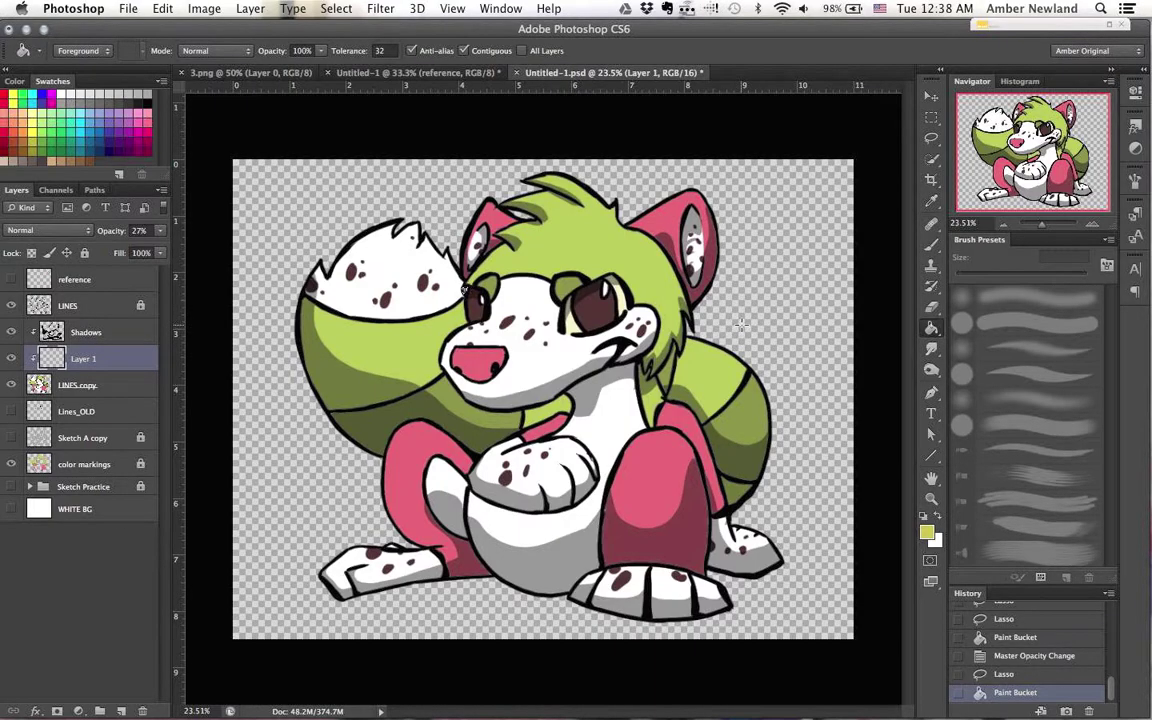
pyautogui.click(11, 306)
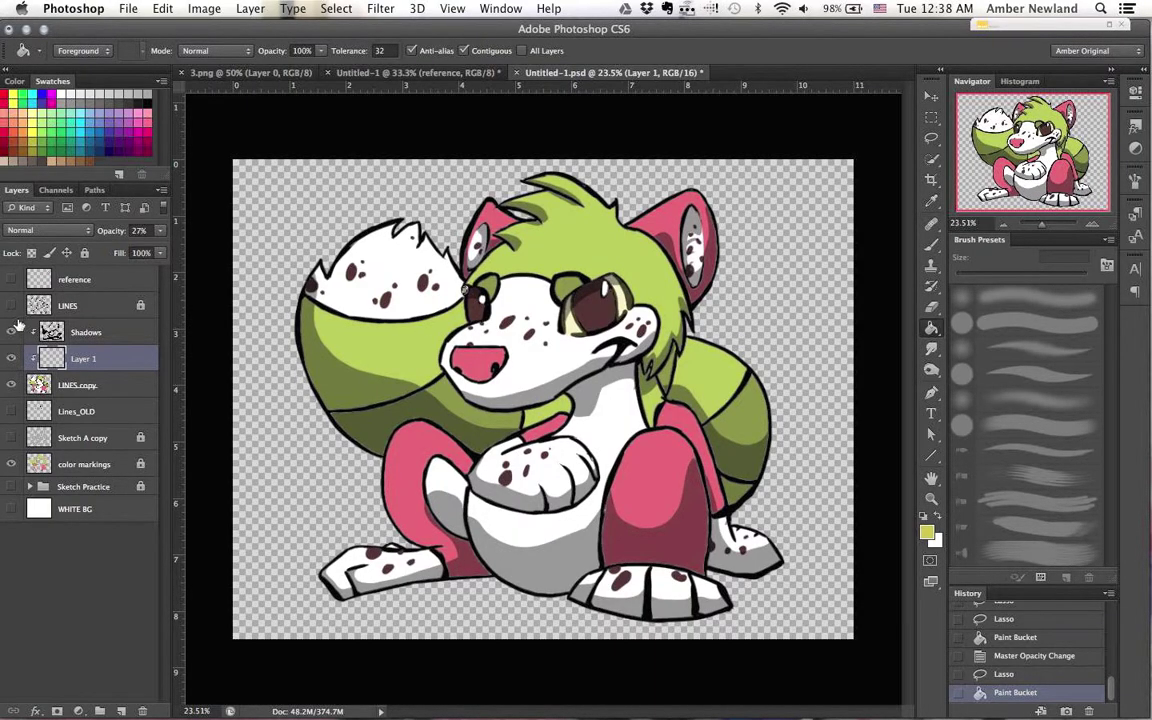
pyautogui.click(12, 306)
pyautogui.click(12, 306)
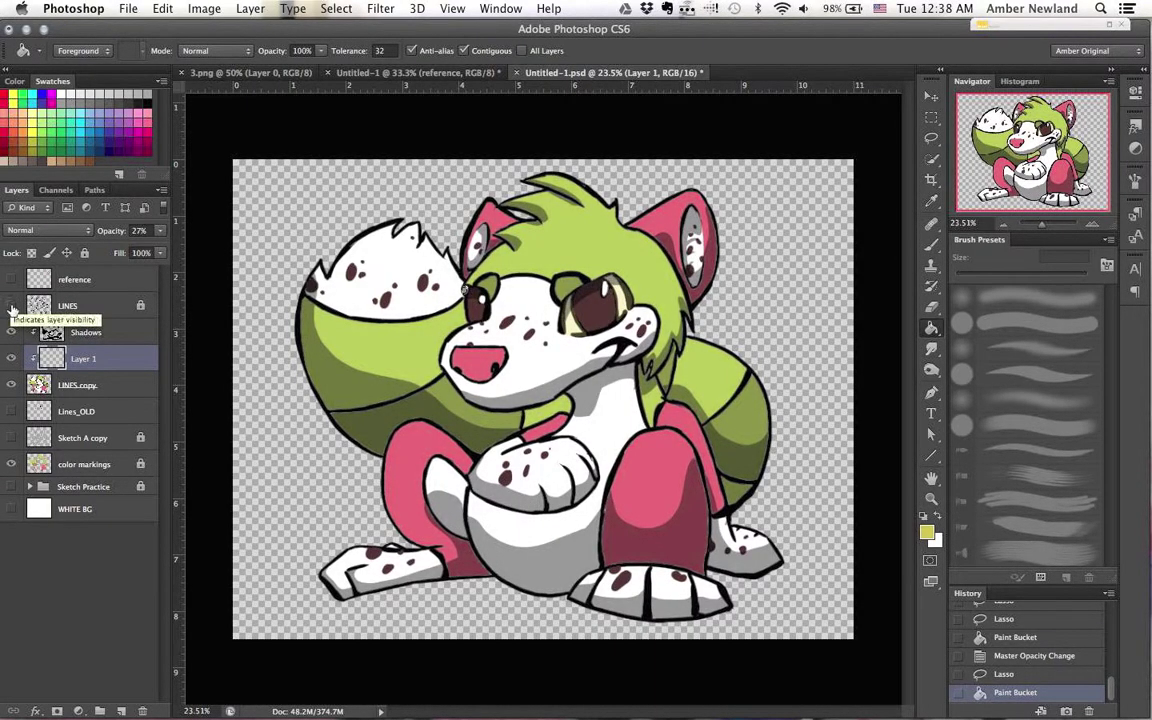
pyautogui.click(11, 306)
# Step: Hide the color markings layer and review the colour, shadow, line and Sketch Practice layers by toggling their visibility
pyautogui.click(11, 385)
pyautogui.click(11, 385)
pyautogui.click(11, 487)
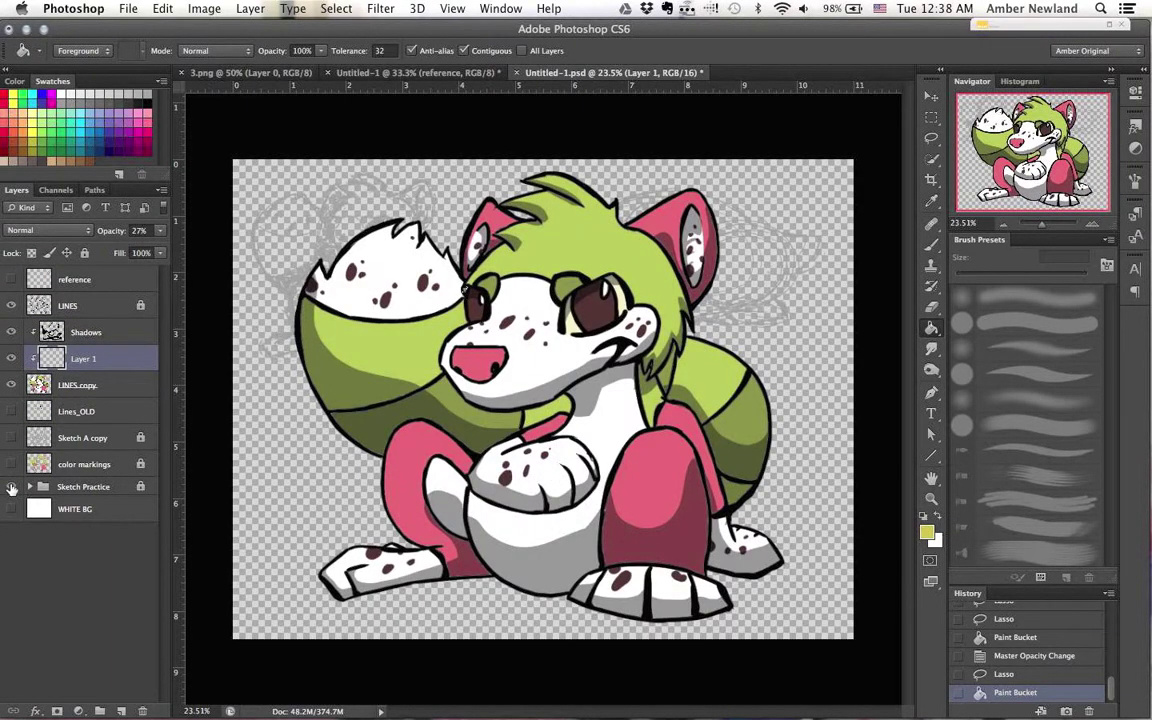
pyautogui.click(11, 385)
pyautogui.click(11, 306)
pyautogui.click(11, 385)
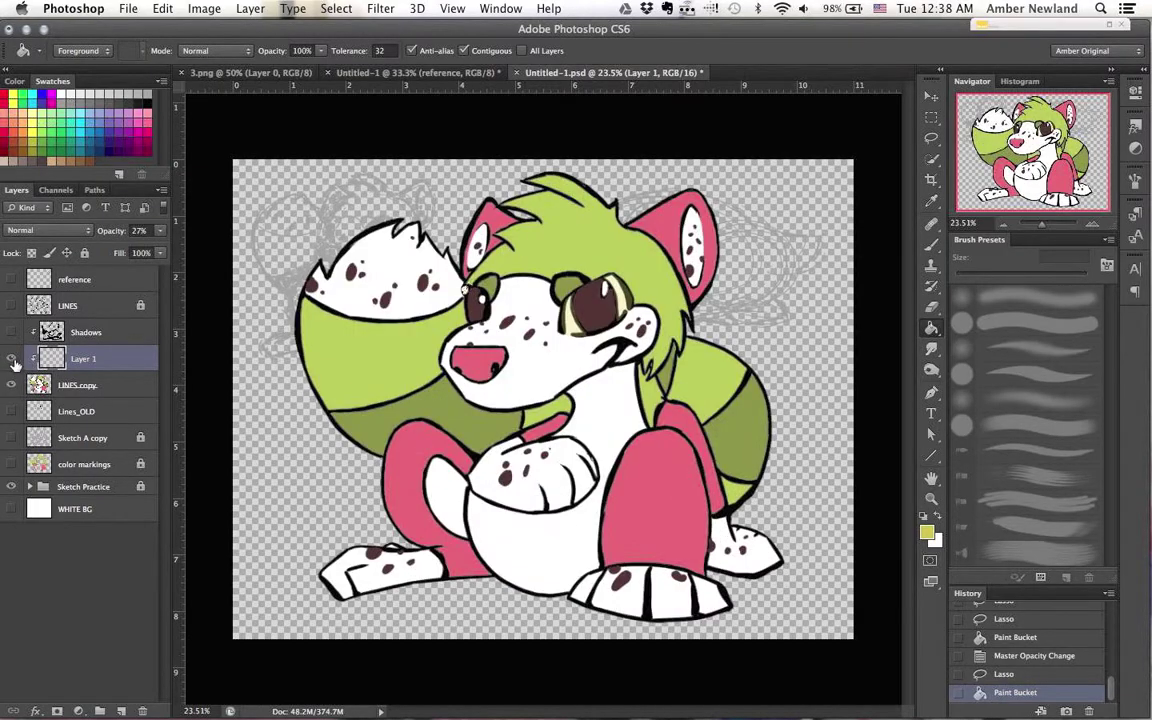
pyautogui.click(11, 305)
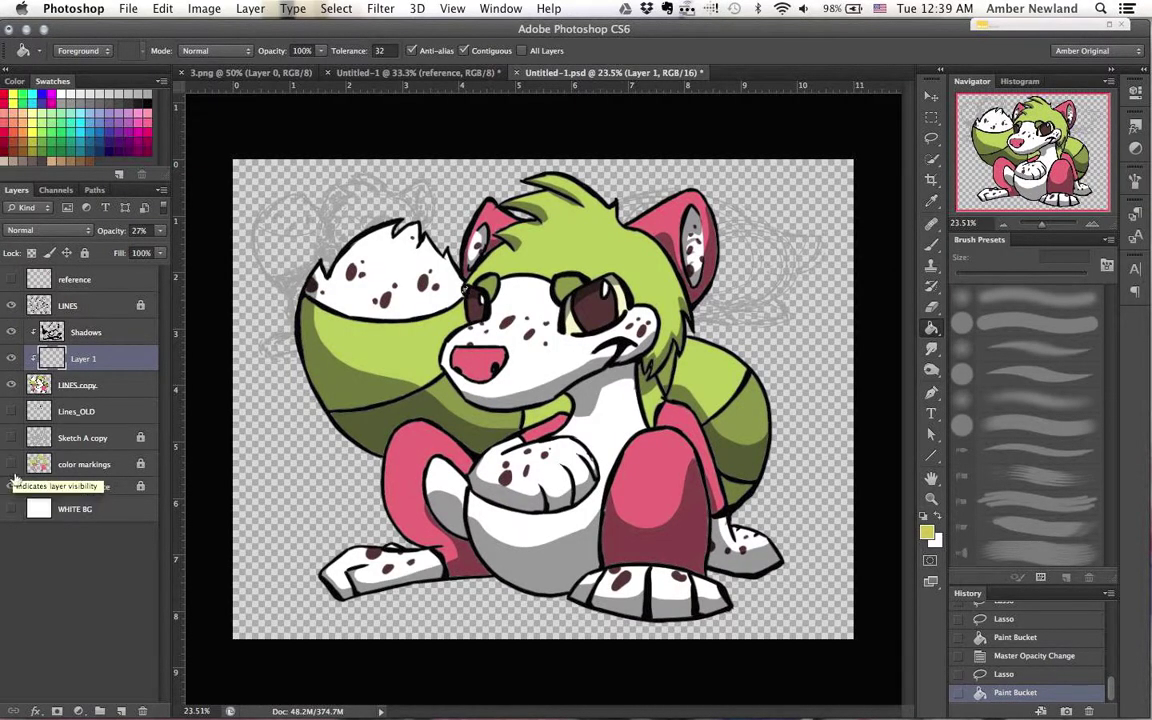
pyautogui.click(11, 486)
# Step: Save the document in Photoshop format as SketchA in the Adopted Weasel folder
pyautogui.press('super+shift+s')
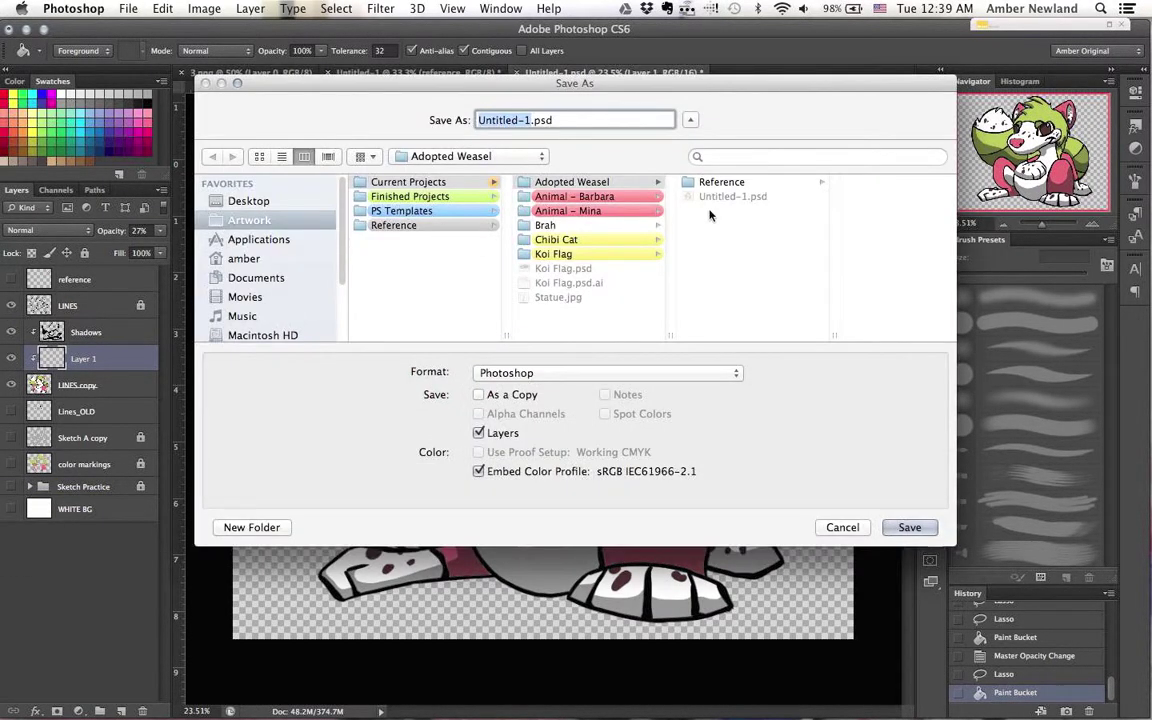
pyautogui.write('SketchA')
pyautogui.press('Return')
pyautogui.press('super+shift+s')
pyautogui.click(695, 289)
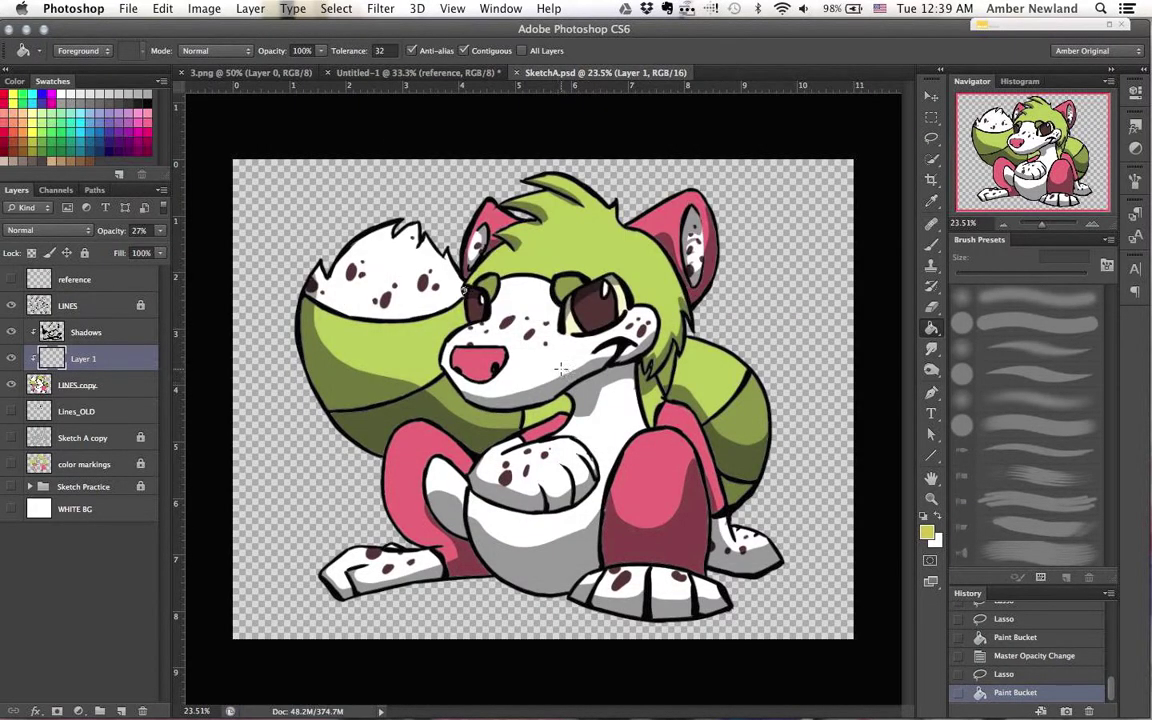
# Step: Brush black shadow onto the brow markings and the hair above both eyes on the Shadows layer
pyautogui.press('l')
pyautogui.scroll(5, 565, 345)
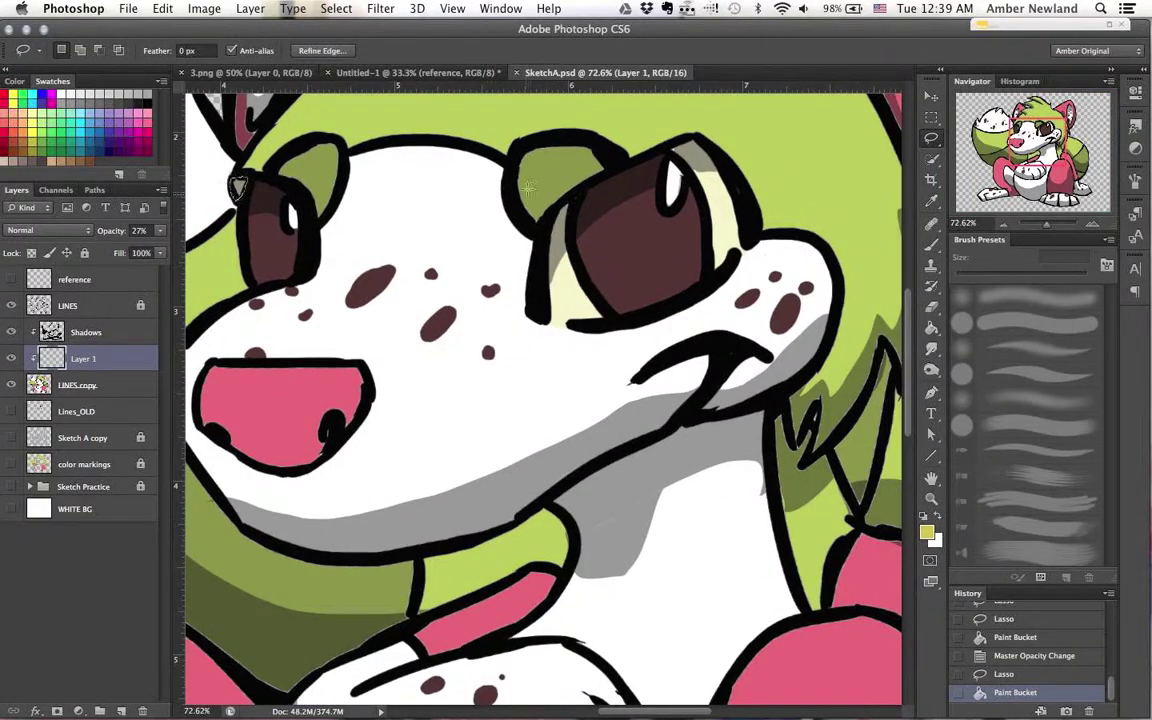
pyautogui.press('b')
pyautogui.click(121, 332)
pyautogui.moveTo(544, 214); pyautogui.dragTo(546, 228)
pyautogui.press('super+d')
pyautogui.moveTo(516, 178)
pyautogui.mouseDown()
pyautogui.moveTo(549, 211)
pyautogui.moveTo(564, 97)
pyautogui.moveTo(588, 170)
pyautogui.mouseUp()
pyautogui.moveTo(575, 180); pyautogui.dragTo(604, 164)
pyautogui.moveTo(628, 150)
pyautogui.mouseDown()
pyautogui.moveTo(670, 137)
pyautogui.moveTo(625, 157)
pyautogui.mouseUp()
pyautogui.moveTo(309, 208); pyautogui.dragTo(307, 195)
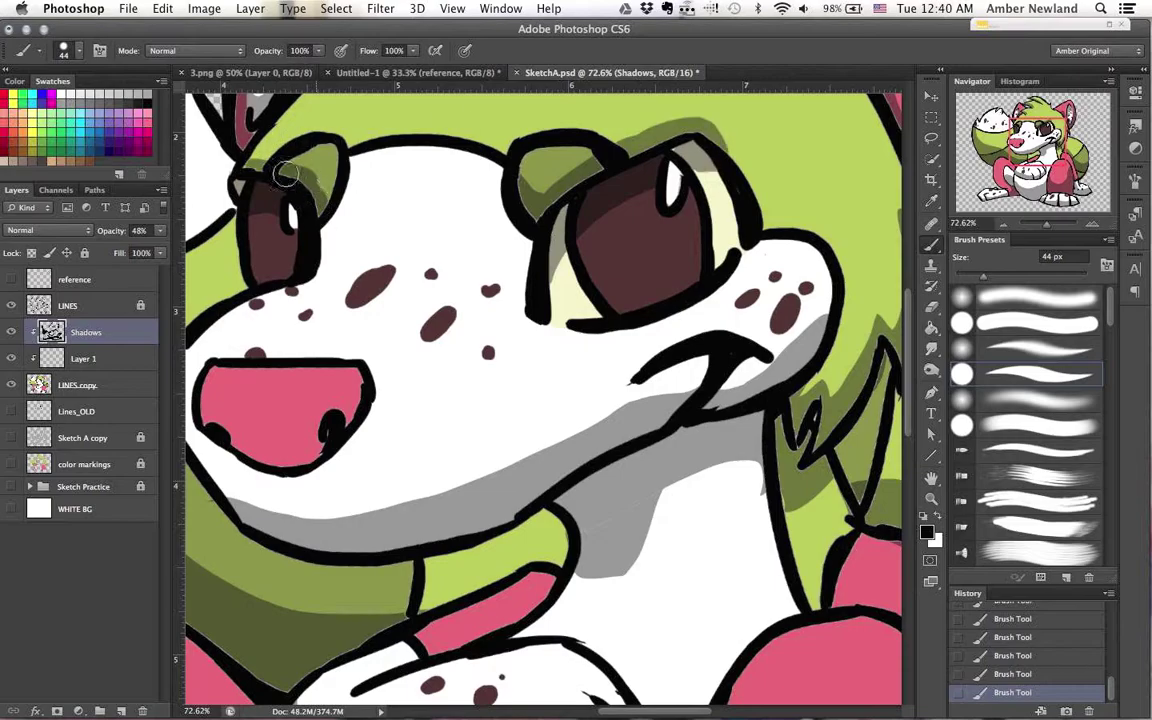
# Step: Save the updated artwork again under the same SketchA file name
pyautogui.hotkey('ctrl', '0')
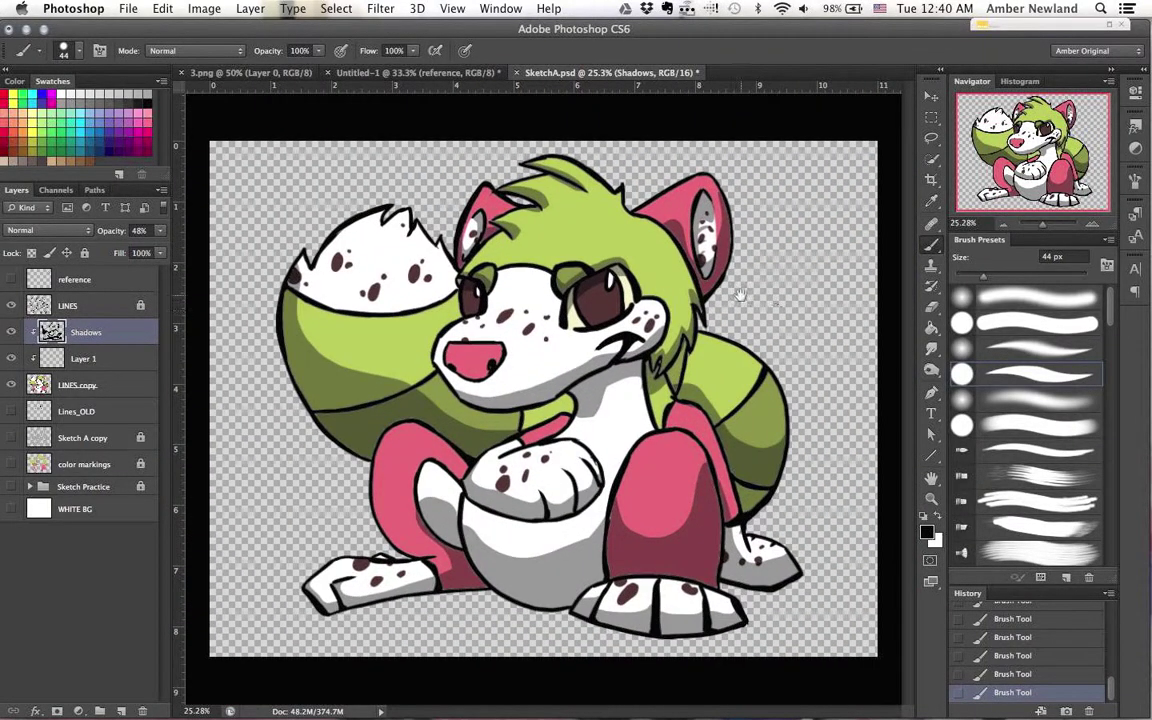
pyautogui.hotkey('ctrl', 'shift', 's')
pyautogui.press('Return')
pyautogui.press('Return')
# Step: Add a new layer above Shadows and clip it to the artwork below
pyautogui.click(124, 711)
pyautogui.moveTo(109, 332)
pyautogui.mouseDown()
pyautogui.moveTo(108, 352)
pyautogui.moveTo(107, 342)
pyautogui.mouseUp()
pyautogui.rightClick(106, 335)
pyautogui.click(176, 340)
# Step: Sign the artist's initial on the shaded lower part of the front leg with a 9 px black brush
pyautogui.moveTo(319, 440)
pyautogui.mouseDown()
pyautogui.moveTo(741, 453)
pyautogui.moveTo(504, 347)
pyautogui.moveTo(455, 357)
pyautogui.mouseUp()
pyautogui.press('[')
pyautogui.press('[')
pyautogui.press('[')
pyautogui.moveTo(478, 455); pyautogui.dragTo(515, 455)
pyautogui.moveTo(440, 428)
pyautogui.mouseDown()
pyautogui.moveTo(490, 437)
pyautogui.moveTo(547, 386)
pyautogui.mouseUp()
# Step: Complete the signature with its dots and handwrite the date 05/19/2015 beside it
pyautogui.moveTo(508, 388)
pyautogui.mouseDown()
pyautogui.moveTo(517, 381)
pyautogui.moveTo(554, 419)
pyautogui.mouseUp()
pyautogui.moveTo(562, 408); pyautogui.dragTo(566, 431)
pyautogui.moveTo(582, 350)
pyautogui.mouseDown()
pyautogui.moveTo(563, 408)
pyautogui.moveTo(603, 395)
pyautogui.moveTo(605, 430)
pyautogui.mouseUp()
pyautogui.moveTo(601, 383); pyautogui.dragTo(616, 402)
pyautogui.moveTo(667, 362); pyautogui.dragTo(561, 468)
pyautogui.moveTo(588, 457); pyautogui.dragTo(604, 472)
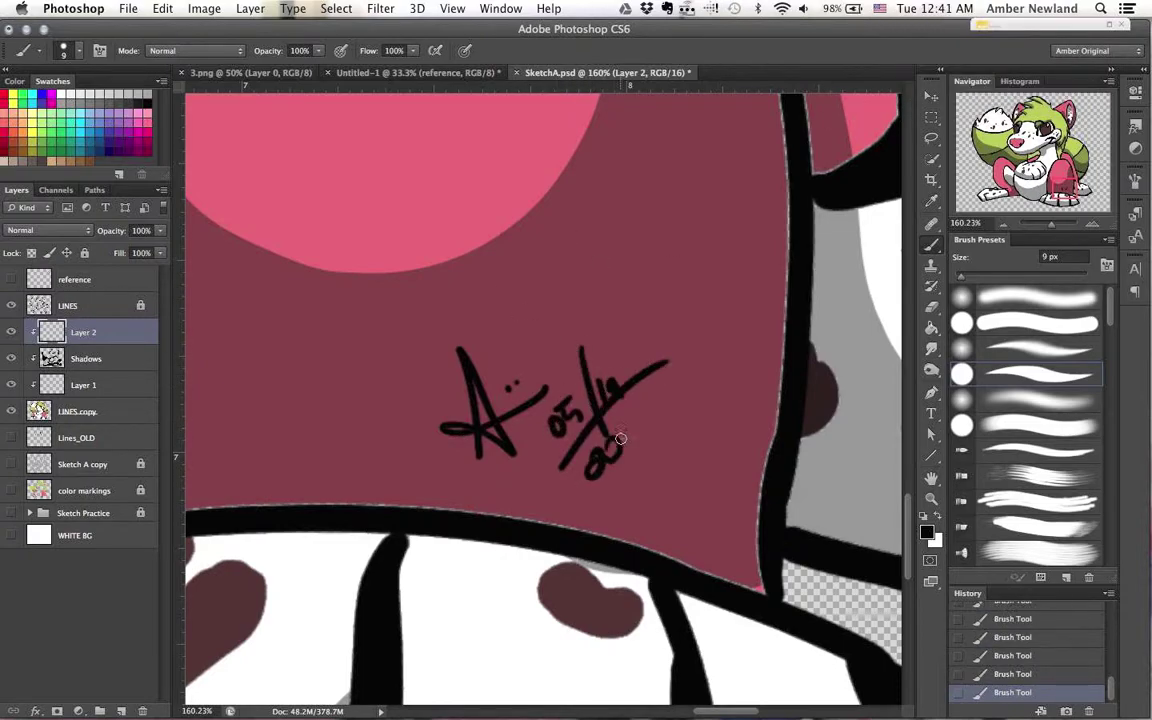
pyautogui.moveTo(620, 427); pyautogui.dragTo(630, 448)
pyautogui.moveTo(632, 418); pyautogui.dragTo(640, 437)
# Step: Lower the signature layer's opacity to 46% and save the document
pyautogui.moveTo(160, 230); pyautogui.dragTo(121, 257)
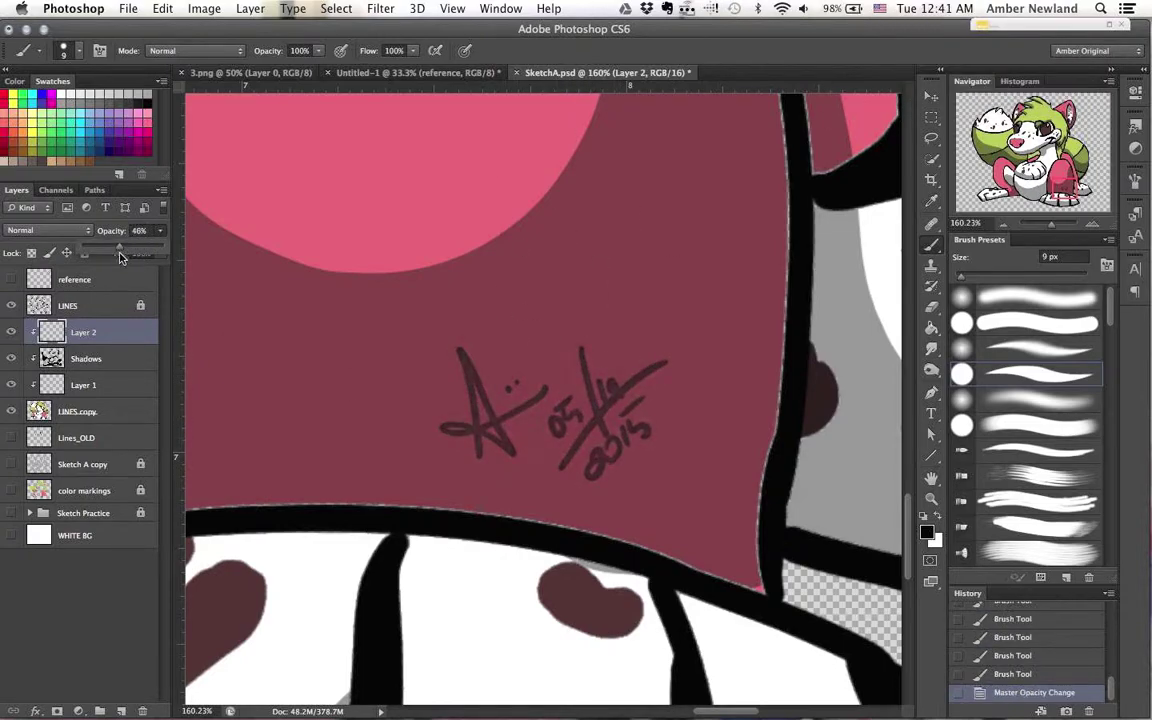
pyautogui.press('[')
pyautogui.press('[')
pyautogui.press('[')
pyautogui.press('[')
pyautogui.press('[')
pyautogui.press('[')
pyautogui.press('[')
pyautogui.press('[')
pyautogui.press('super+0')
pyautogui.press('super+s')
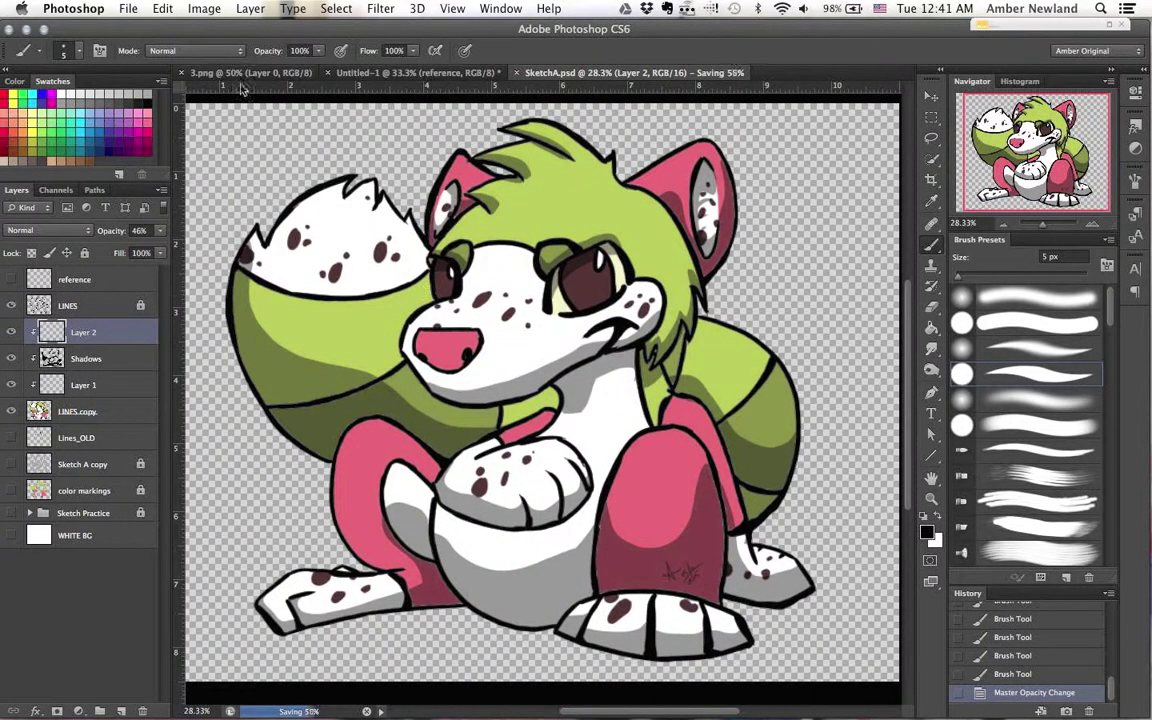
# Step: Save a copy of the finished artwork in PNG format
pyautogui.click(128, 8)
pyautogui.click(165, 193)
pyautogui.click(607, 372)
pyautogui.click(515, 463)
pyautogui.press('Return')
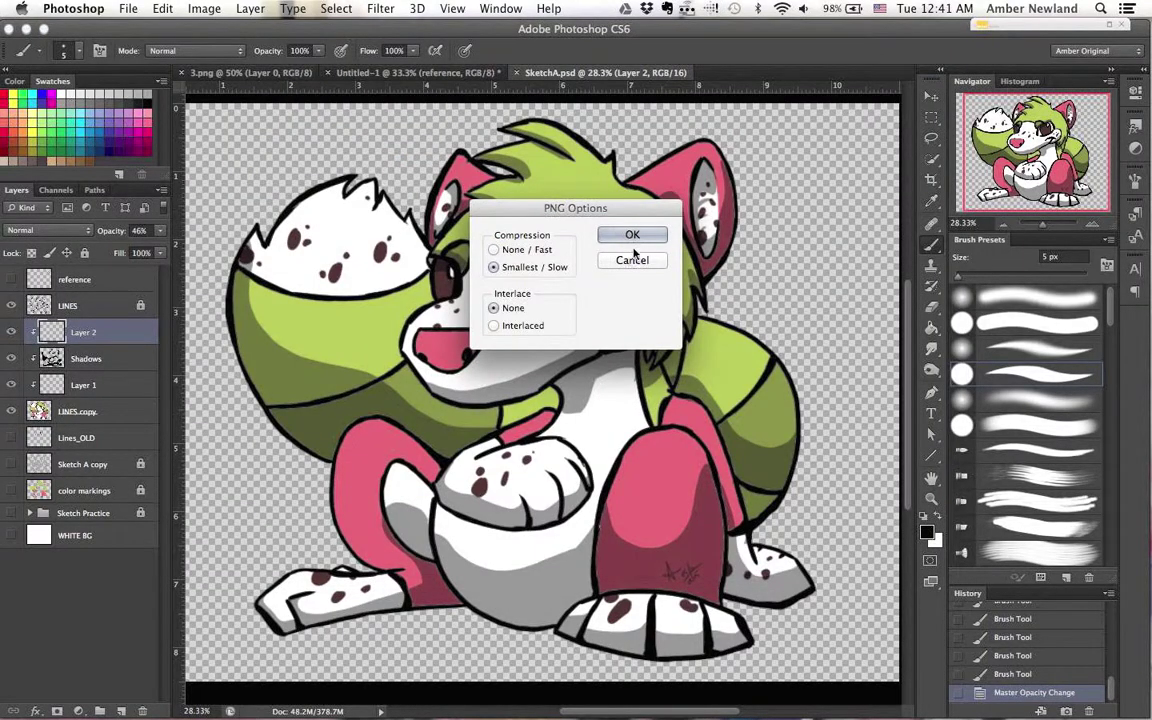